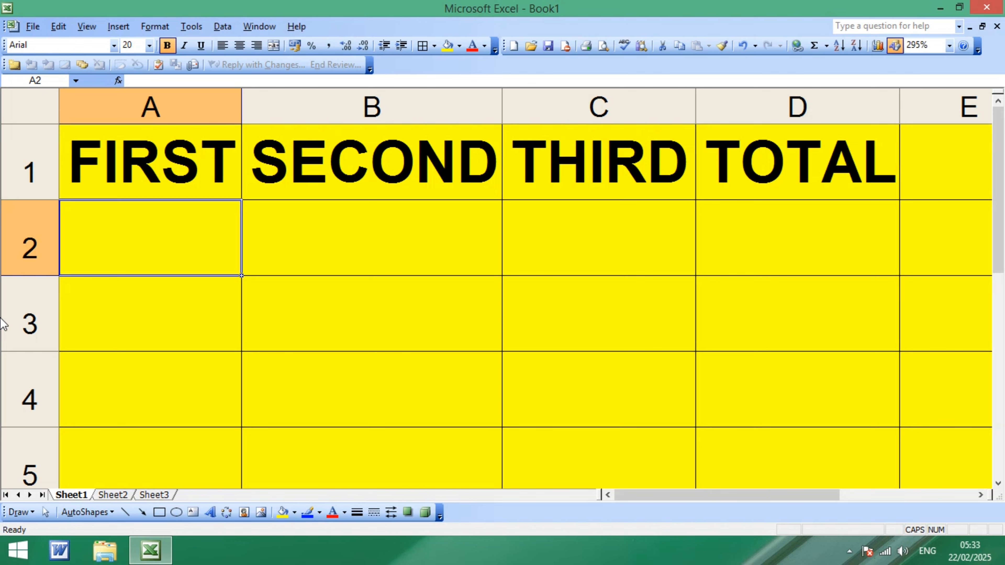
Enter 80, 30 and 40 in cells A2 to A4 under the FIRST heading.
{"action": "left_click", "coordinate": [128, 163]}
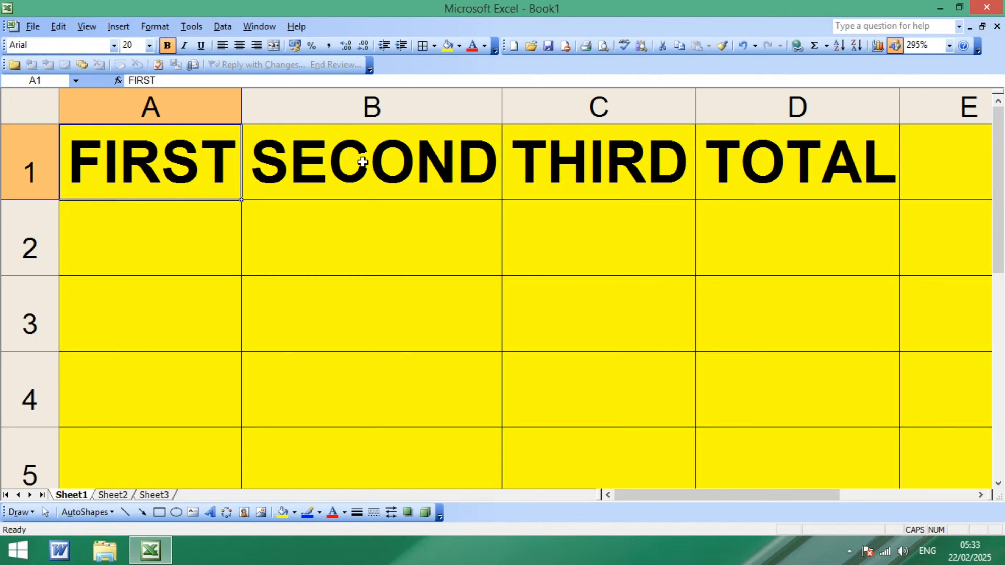
{"action": "left_click", "coordinate": [741, 167]}
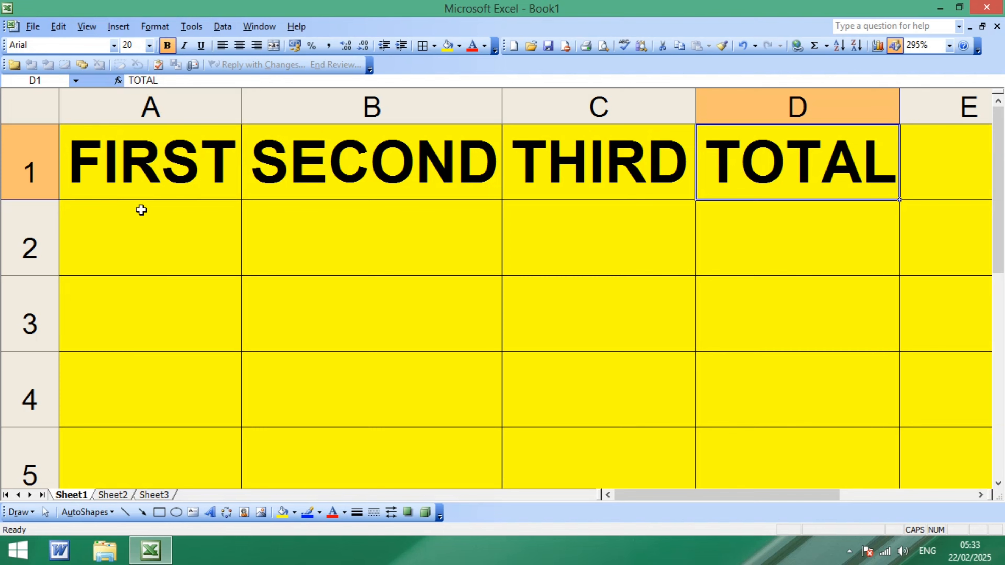
{"action": "left_click", "coordinate": [136, 226]}
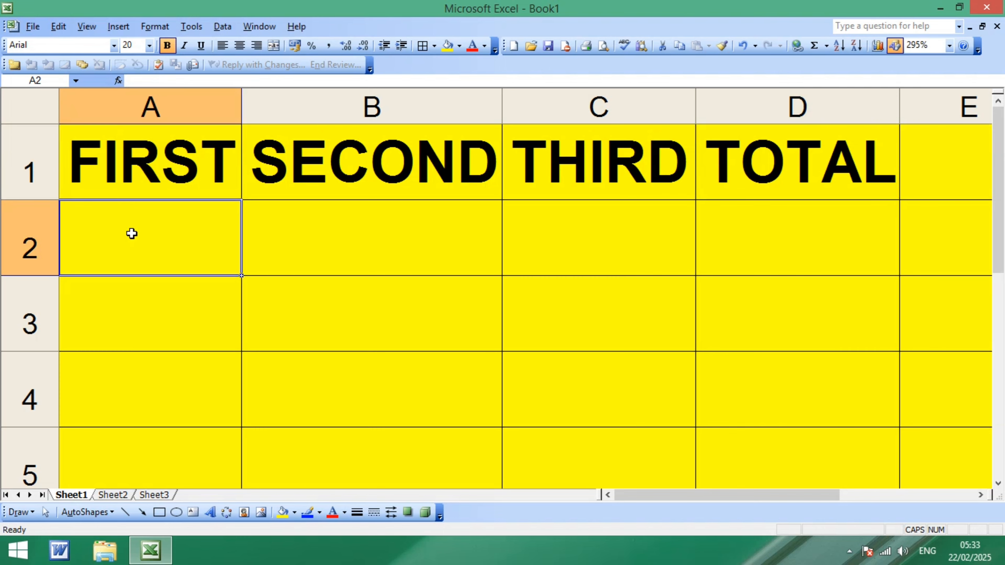
{"action": "type", "text": "80"}
{"action": "key", "text": "Return"}
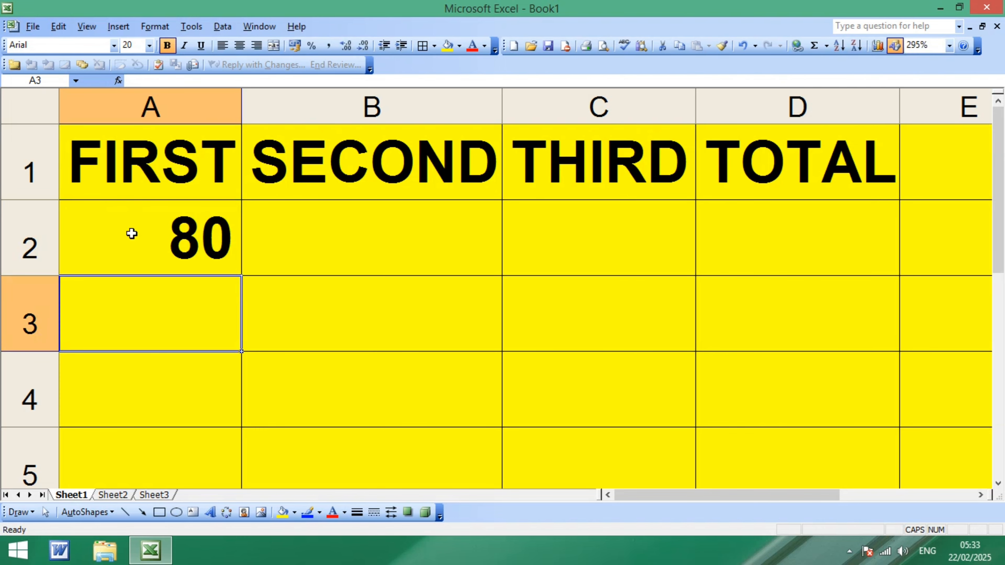
{"action": "type", "text": "30"}
{"action": "key", "text": "Return"}
{"action": "type", "text": "40"}
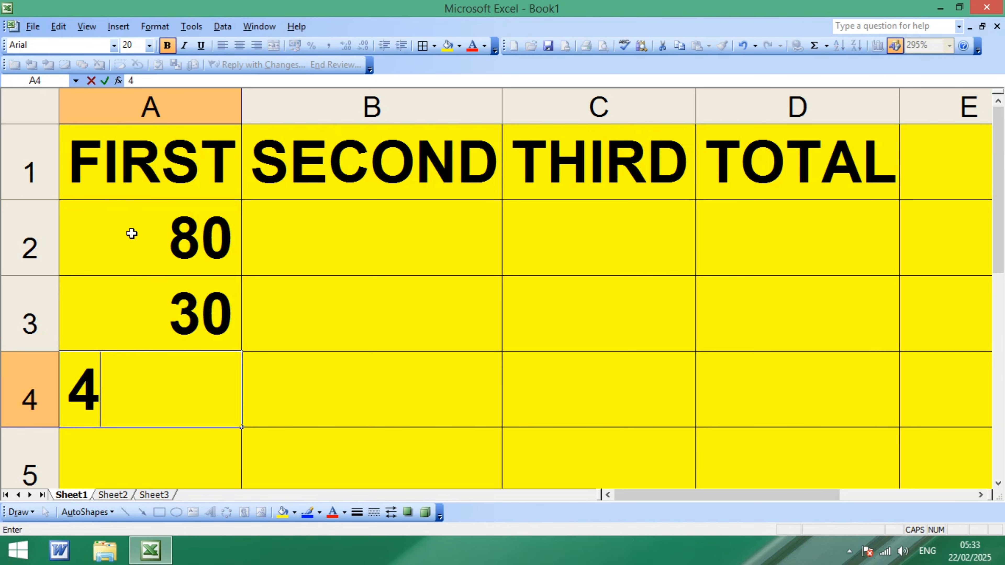
{"action": "key", "text": "Tab"}
Enter 8, 2 and 4 in cells B2 to B4 under the SECOND heading.
{"action": "key", "text": "Up"}
{"action": "key", "text": "Up"}
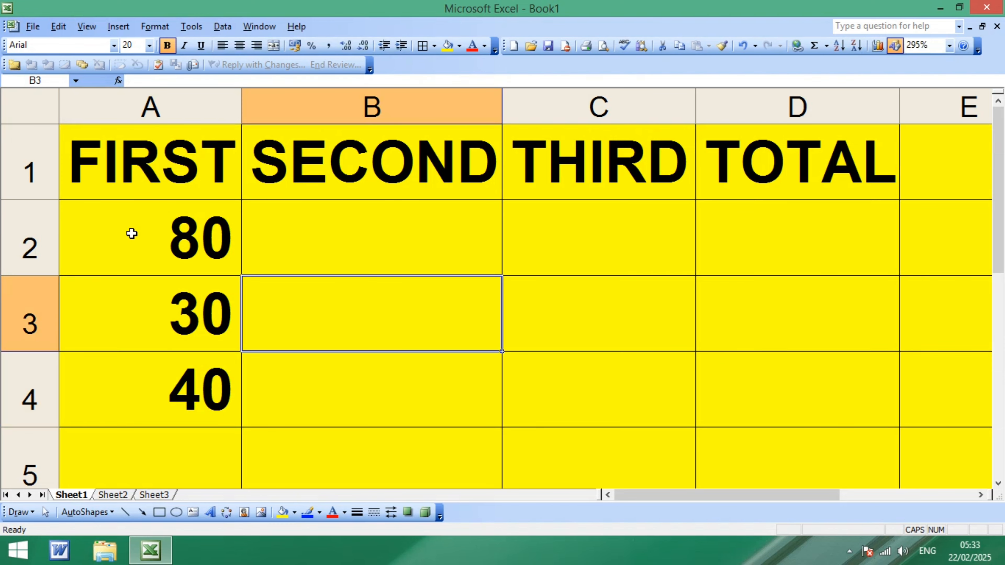
{"action": "type", "text": "8"}
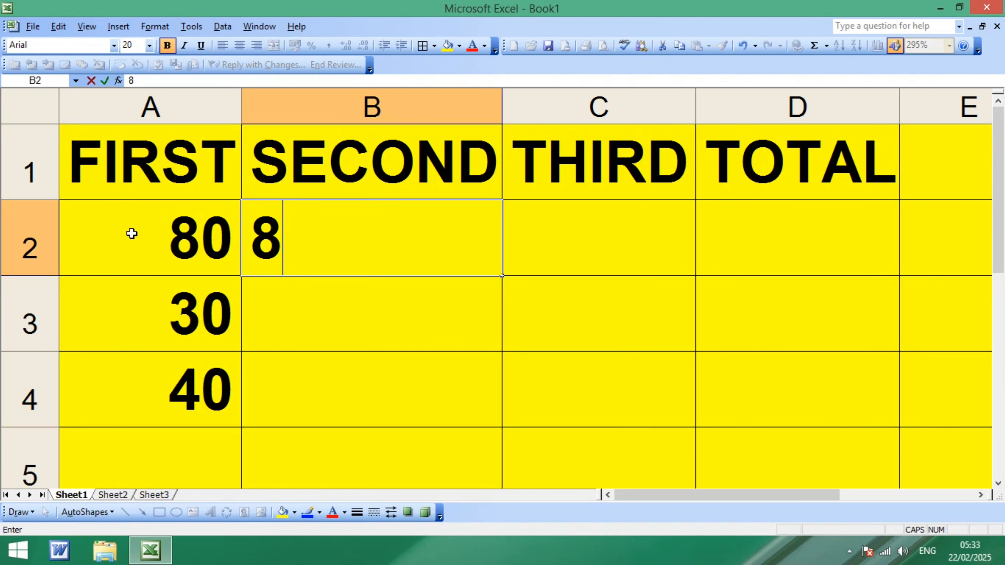
{"action": "key", "text": "Return"}
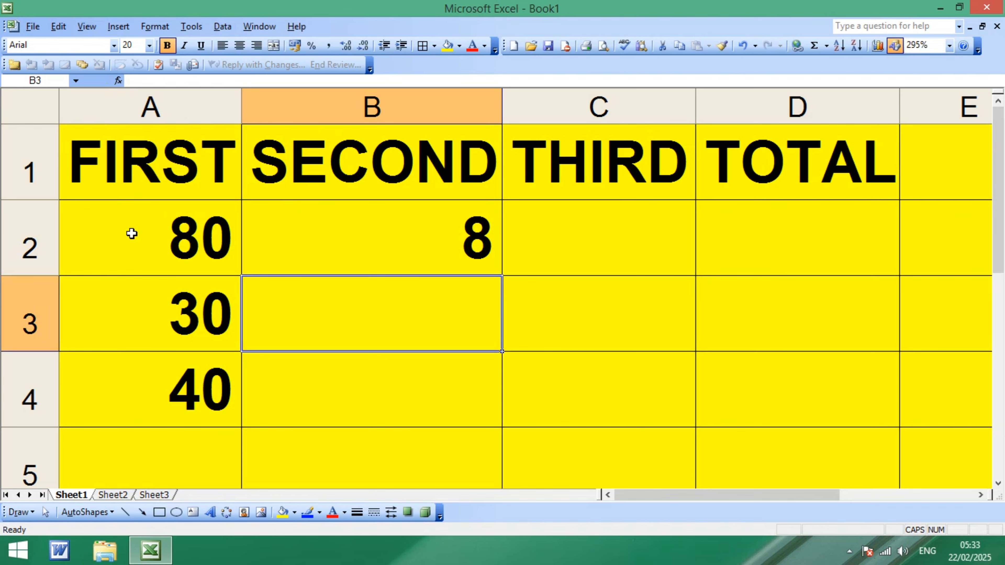
{"action": "type", "text": "2"}
{"action": "key", "text": "Return"}
{"action": "type", "text": "4"}
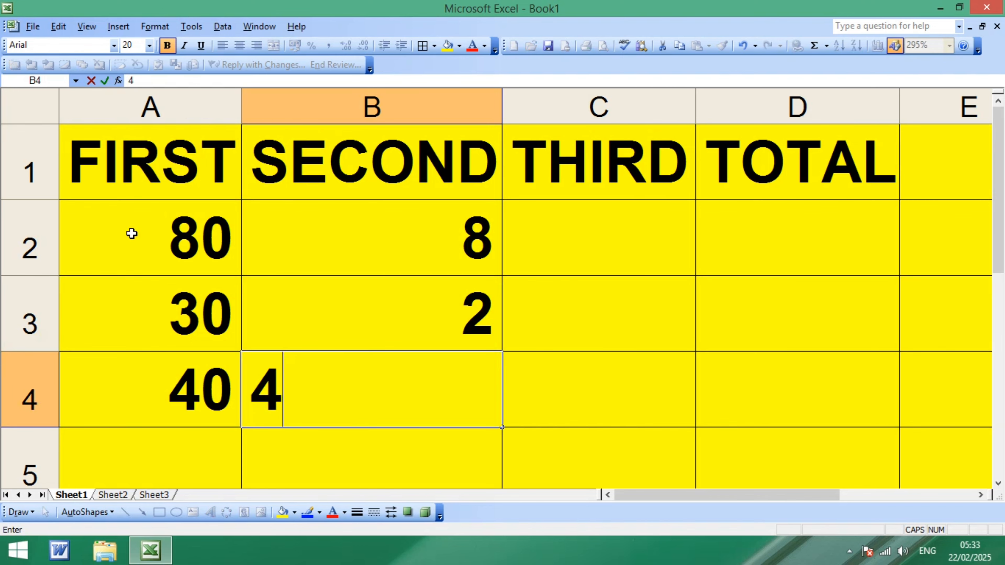
{"action": "key", "text": "Return"}
{"action": "scroll", "coordinate": [130, 211], "scroll_direction": "up", "scroll_amount": 1}
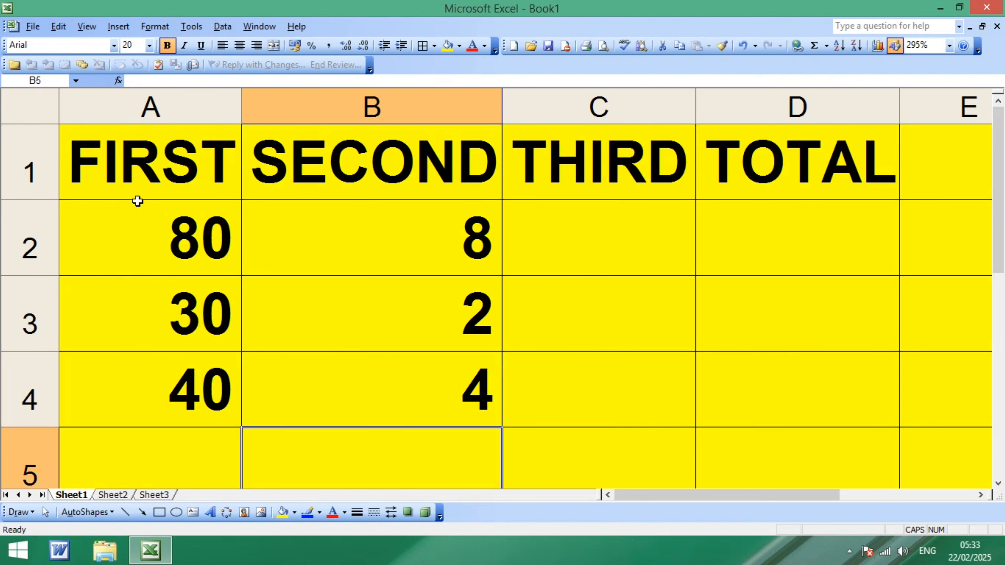
Enter 45, 85 and 89 in cells C2 to C4 under the THIRD heading.
{"action": "left_click", "coordinate": [579, 239]}
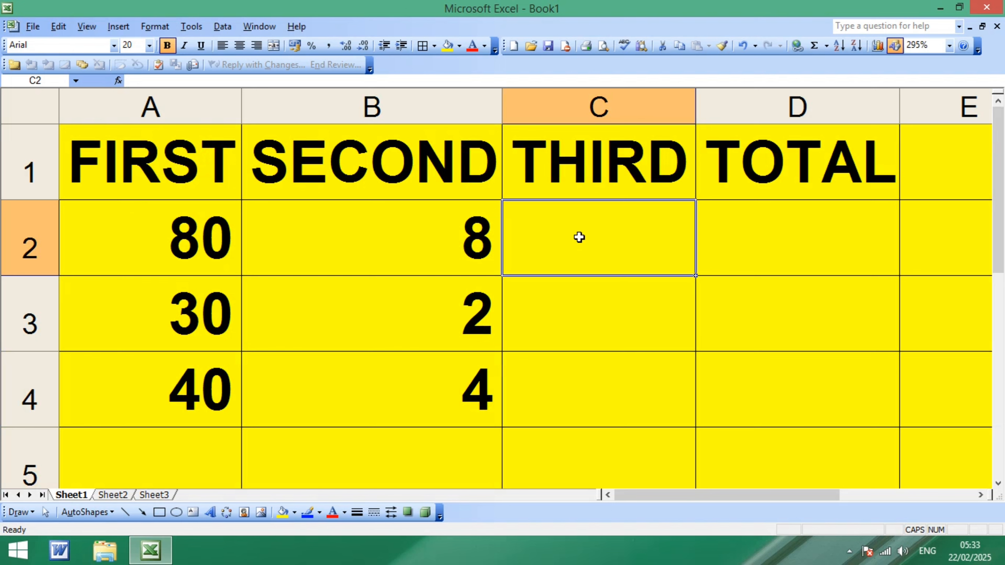
{"action": "type", "text": "45"}
{"action": "key", "text": "Return"}
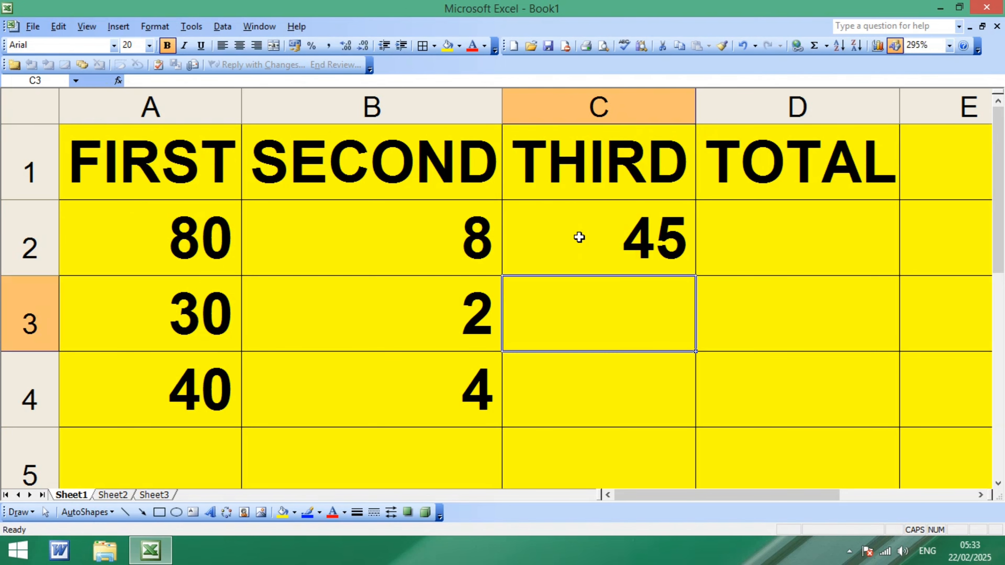
{"action": "type", "text": "85"}
{"action": "key", "text": "Return"}
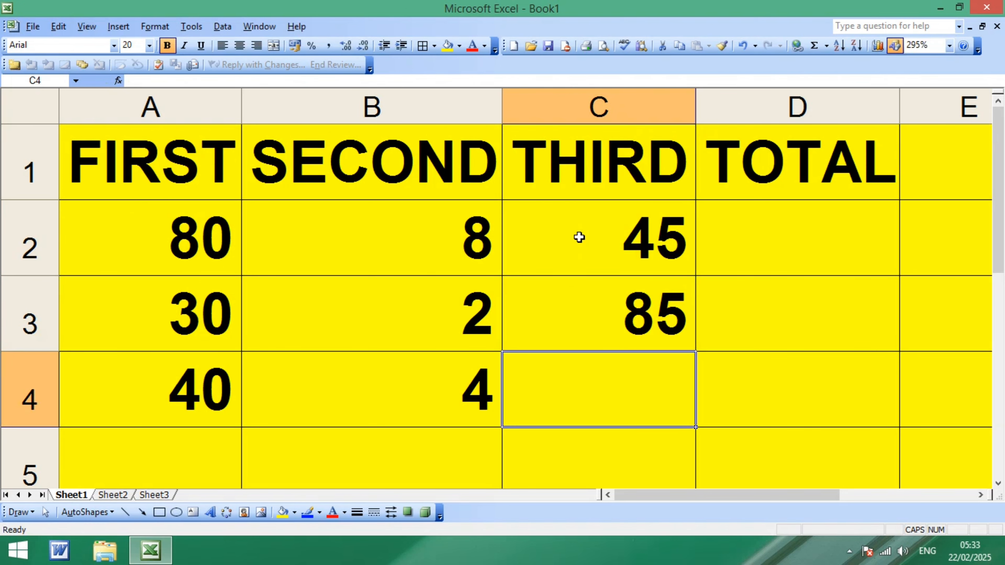
{"action": "type", "text": "89"}
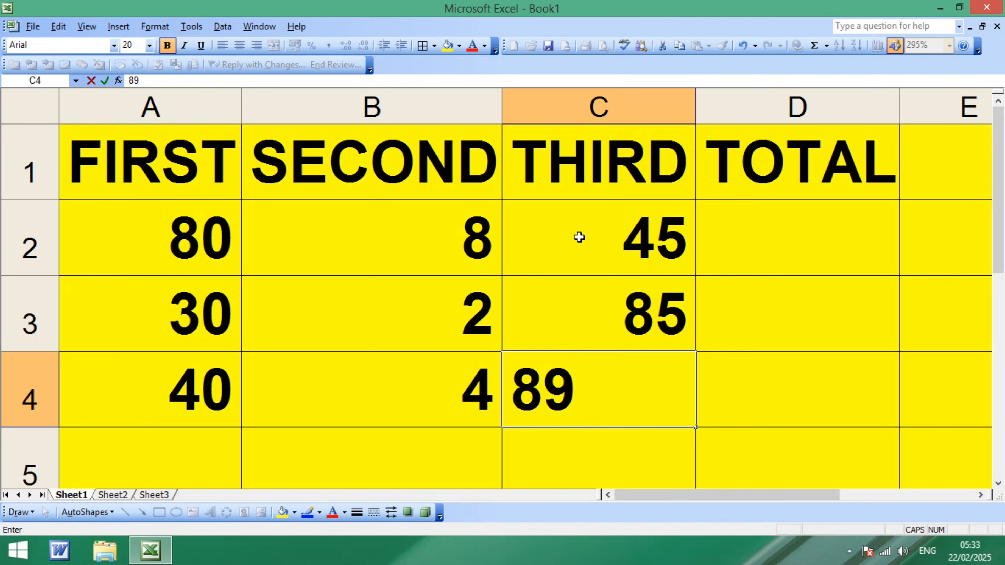
{"action": "key", "text": "Return"}
{"action": "key", "text": "Up"}
{"action": "key", "text": "Up"}
{"action": "key", "text": "Up"}
{"action": "key", "text": "Up"}
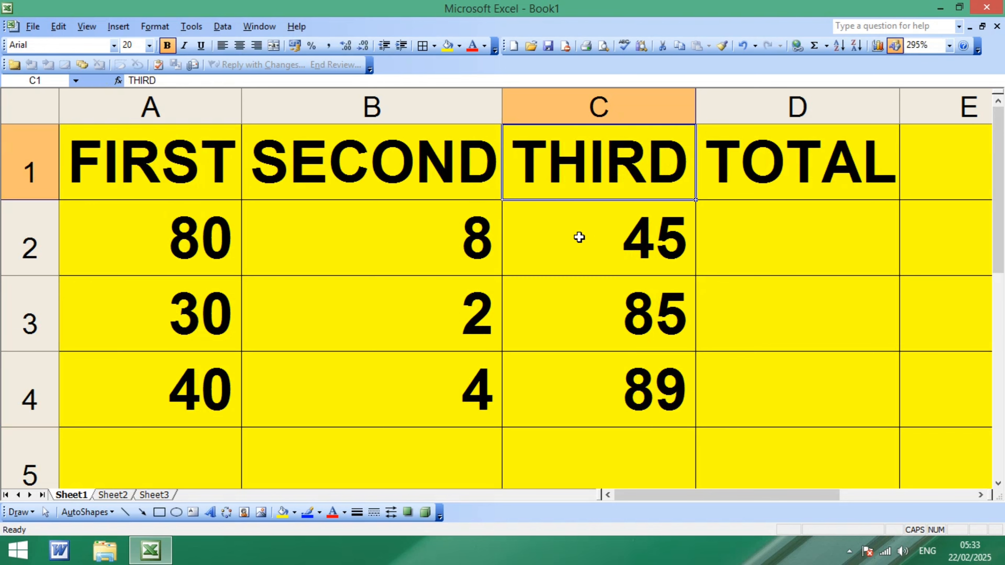
Centre the contents of cells A2 to D4 horizontally.
{"action": "scroll", "coordinate": [600, 259], "scroll_direction": "down", "scroll_amount": 1}
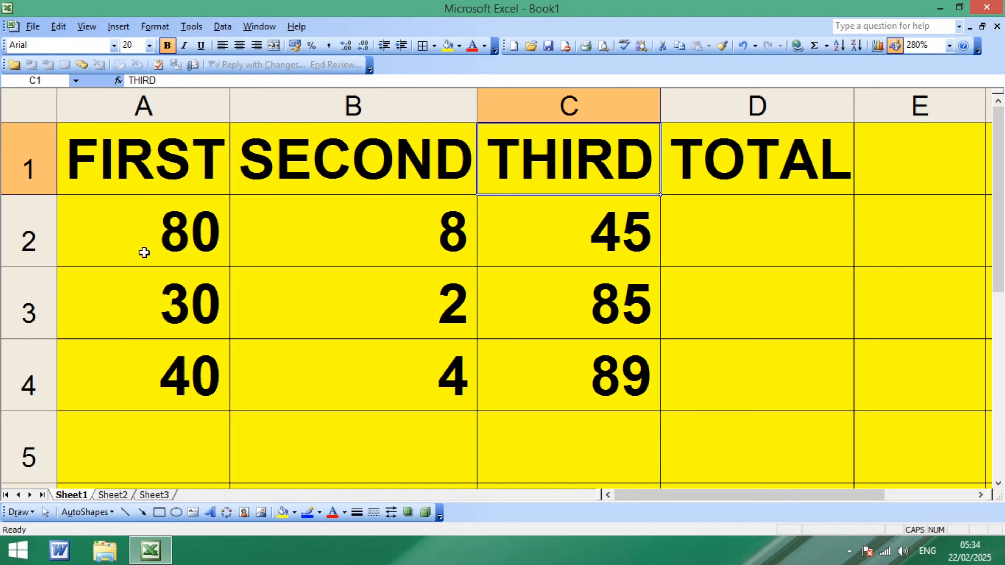
{"action": "left_click_drag", "start_coordinate": [142, 251], "coordinate": [738, 388]}
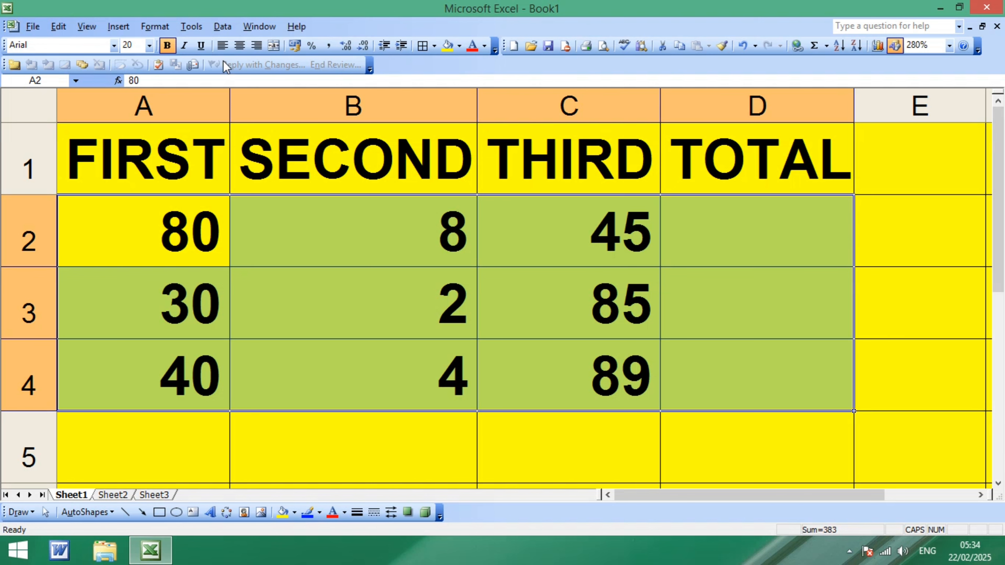
{"action": "left_click", "coordinate": [238, 50]}
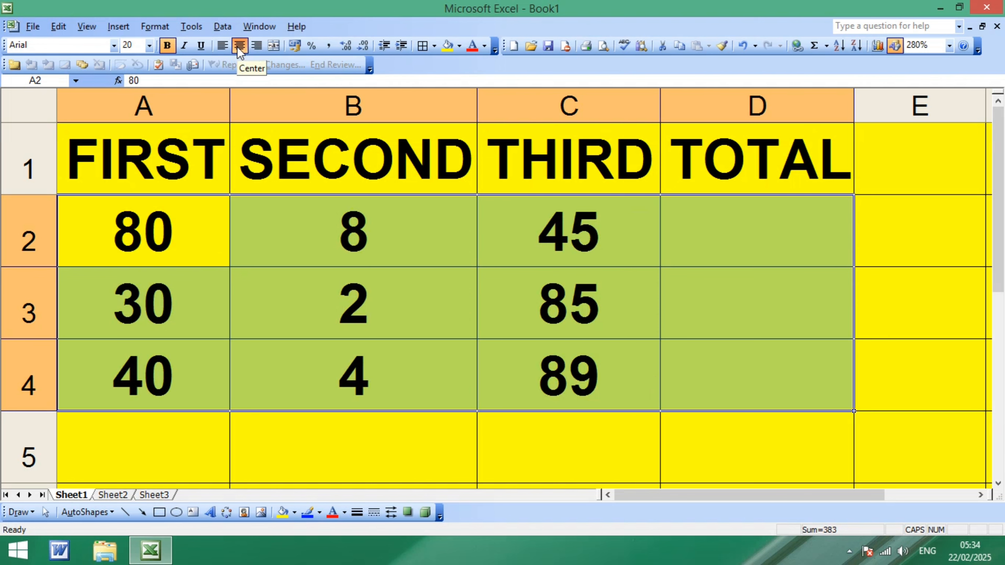
{"action": "left_click", "coordinate": [246, 298]}
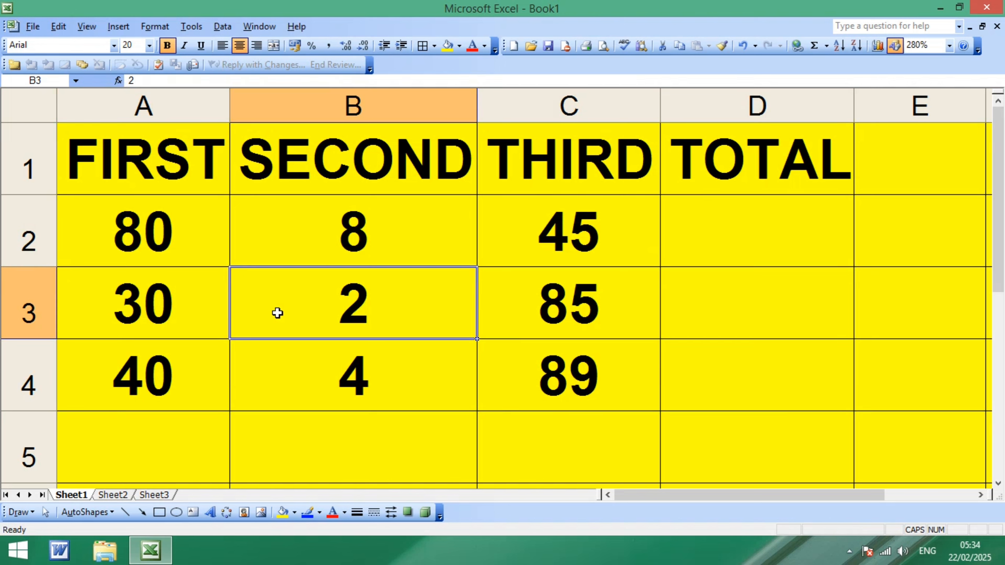
Switch centre alignment off and back on for cells A2 to D4.
{"action": "left_click_drag", "start_coordinate": [139, 232], "coordinate": [666, 404]}
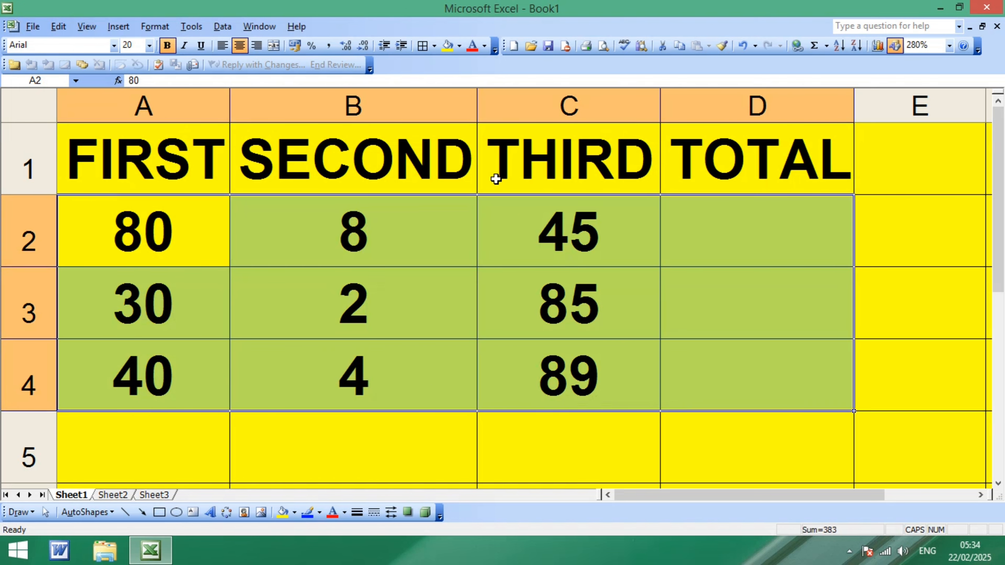
{"action": "left_click", "coordinate": [239, 46]}
{"action": "left_click", "coordinate": [239, 46]}
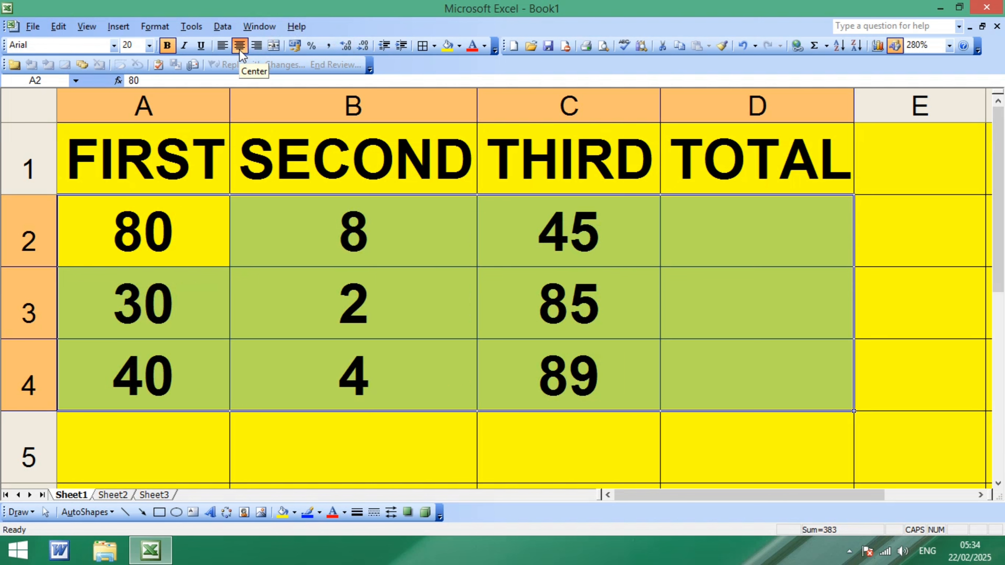
{"action": "left_click", "coordinate": [334, 252]}
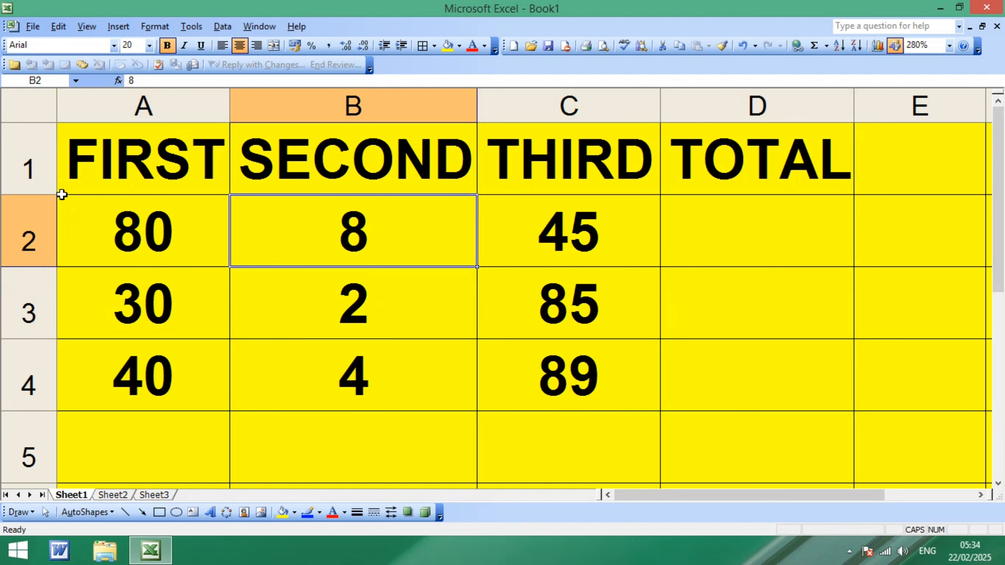
Examine the column headings, the row 2 values in A2 to C2, and the TOTAL cells.
{"action": "left_click_drag", "start_coordinate": [97, 173], "coordinate": [709, 158]}
{"action": "left_click", "coordinate": [691, 236]}
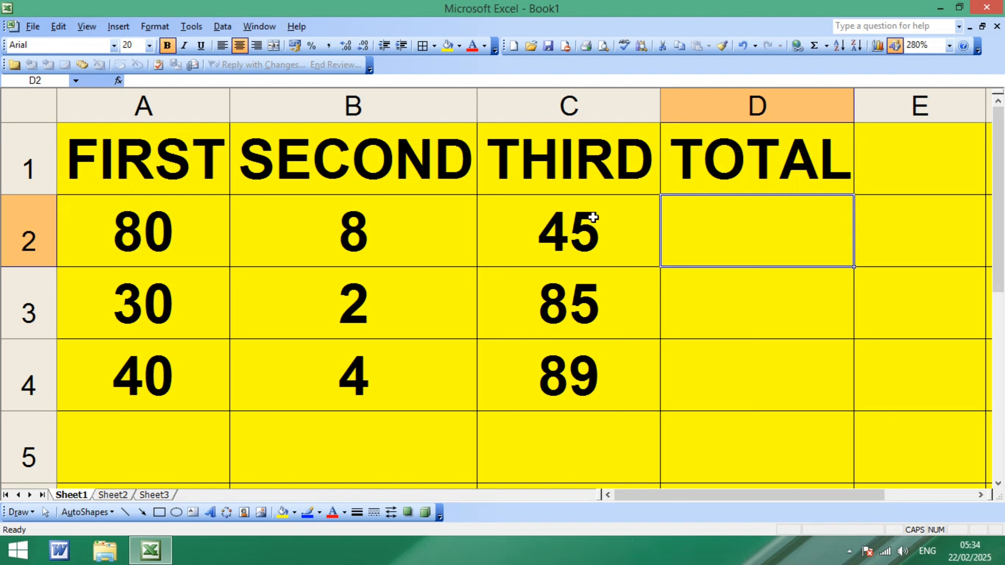
{"action": "left_click", "coordinate": [794, 153]}
{"action": "left_click", "coordinate": [785, 242]}
{"action": "left_click", "coordinate": [725, 343]}
{"action": "left_click", "coordinate": [713, 243]}
{"action": "left_click", "coordinate": [190, 232]}
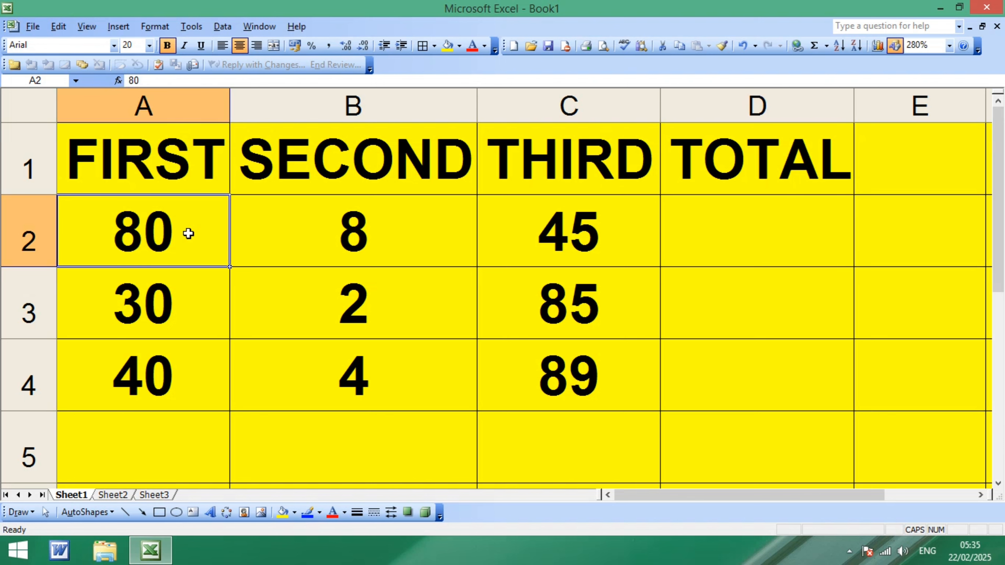
{"action": "left_click", "coordinate": [567, 243]}
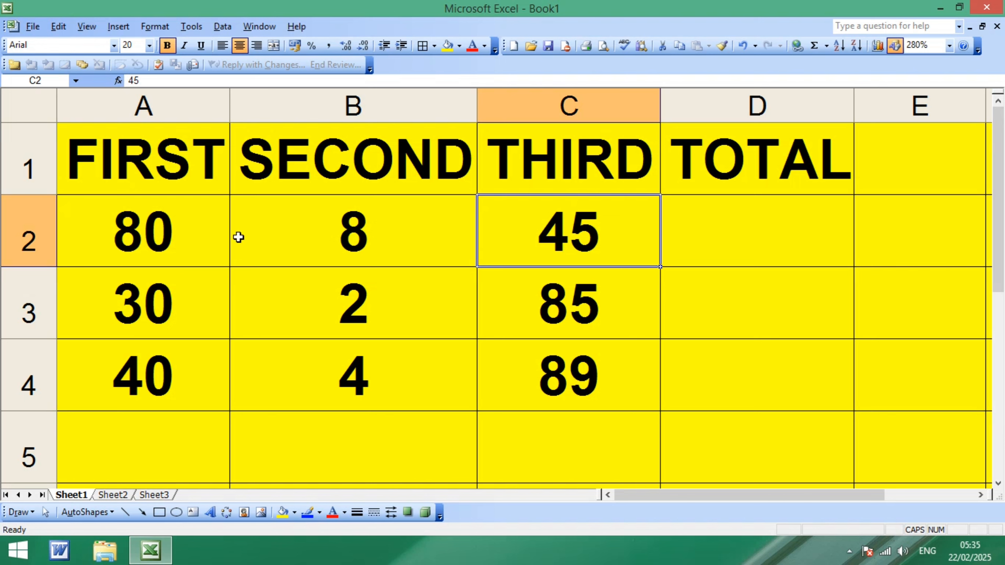
{"action": "left_click", "coordinate": [723, 229]}
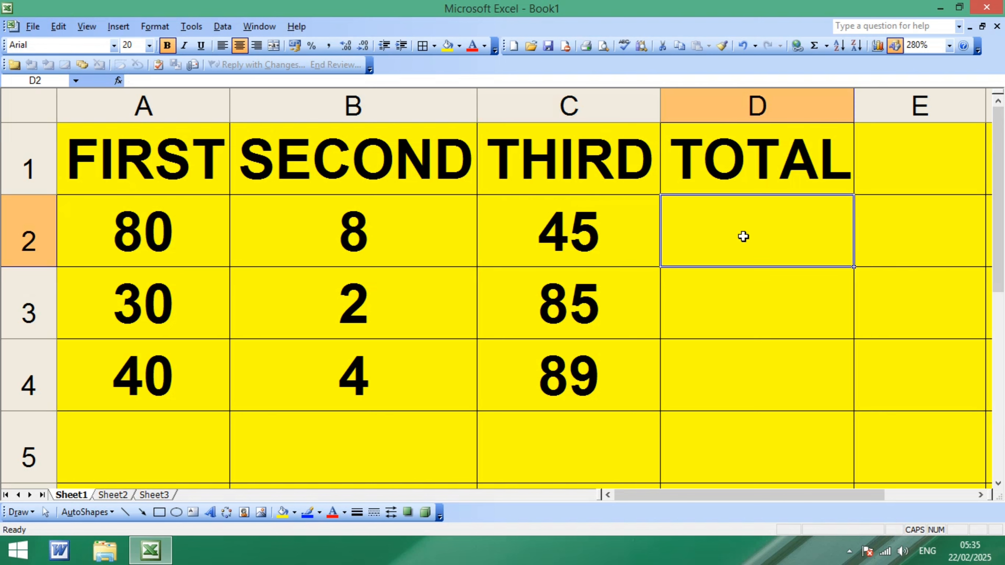
{"action": "left_click", "coordinate": [106, 234]}
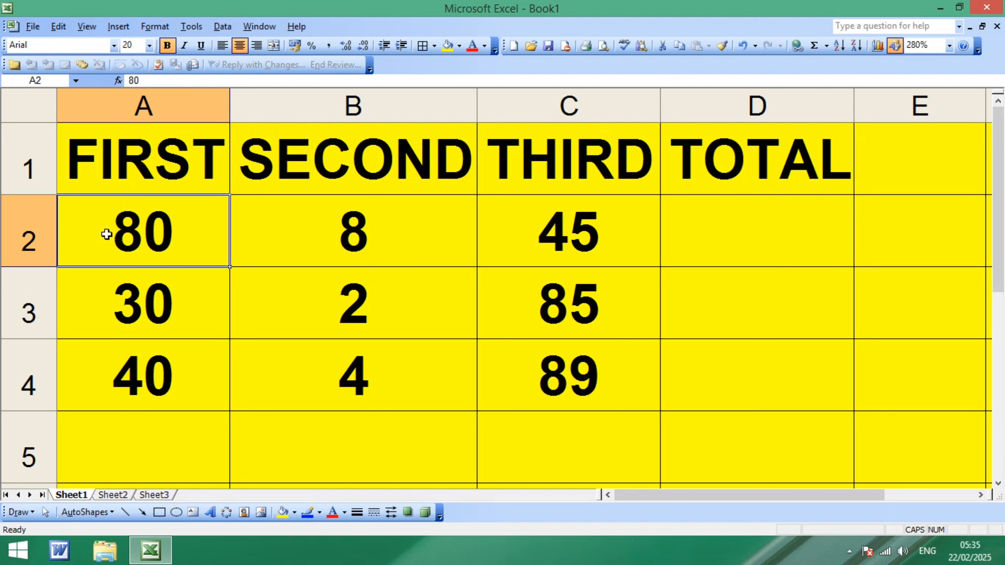
{"action": "left_click", "coordinate": [564, 227]}
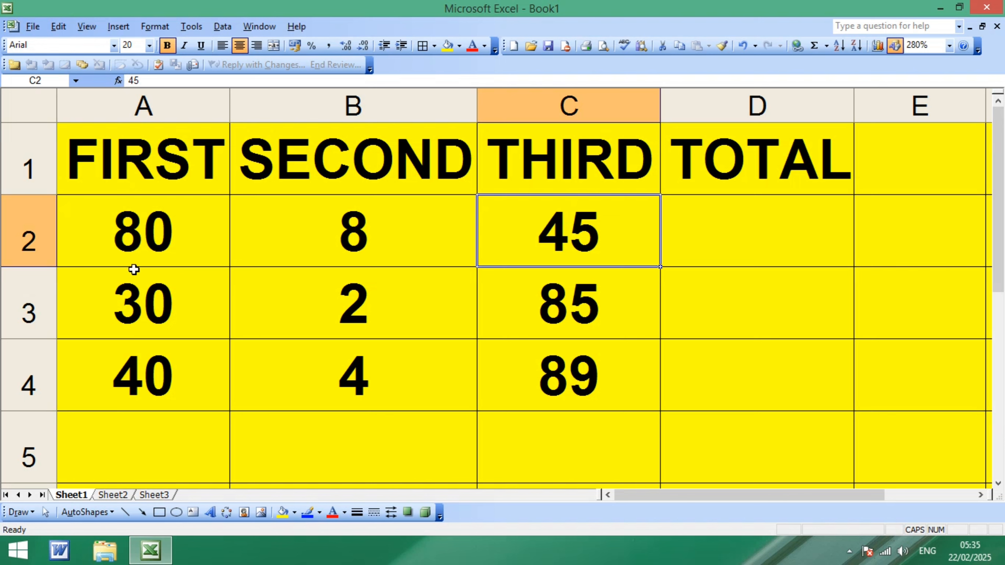
{"action": "left_click", "coordinate": [127, 233]}
{"action": "left_click", "coordinate": [145, 105]}
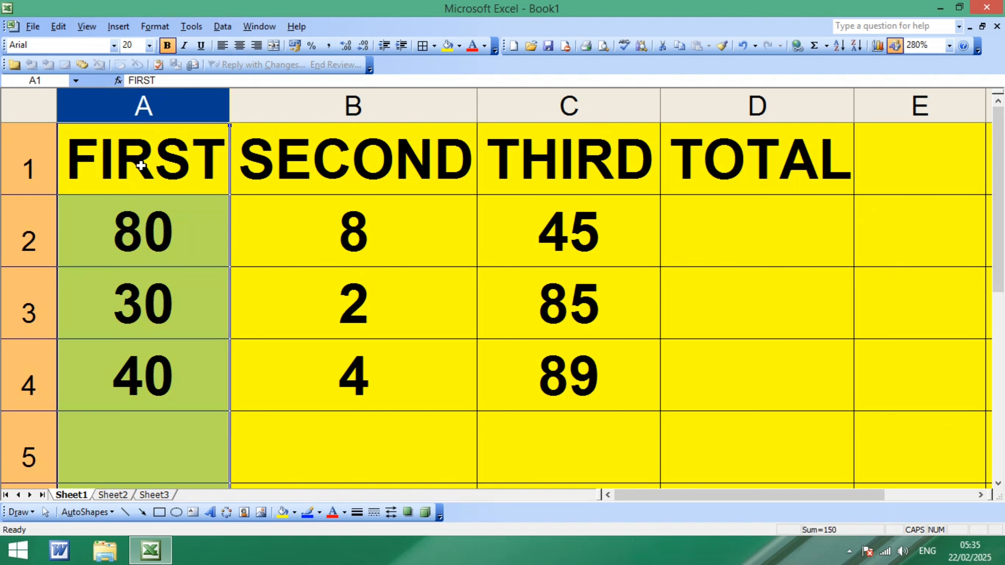
{"action": "left_click", "coordinate": [127, 198]}
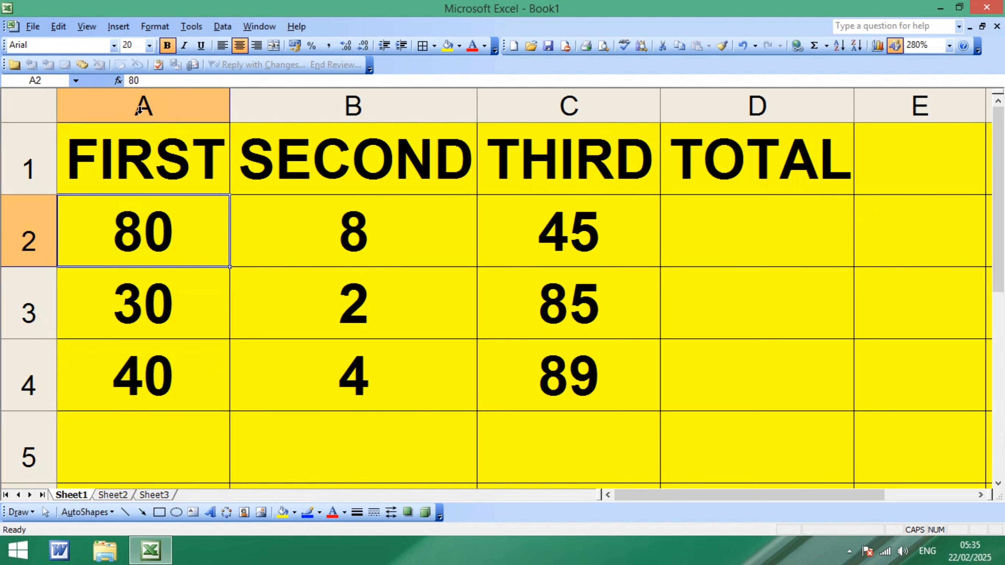
{"action": "left_click", "coordinate": [569, 224]}
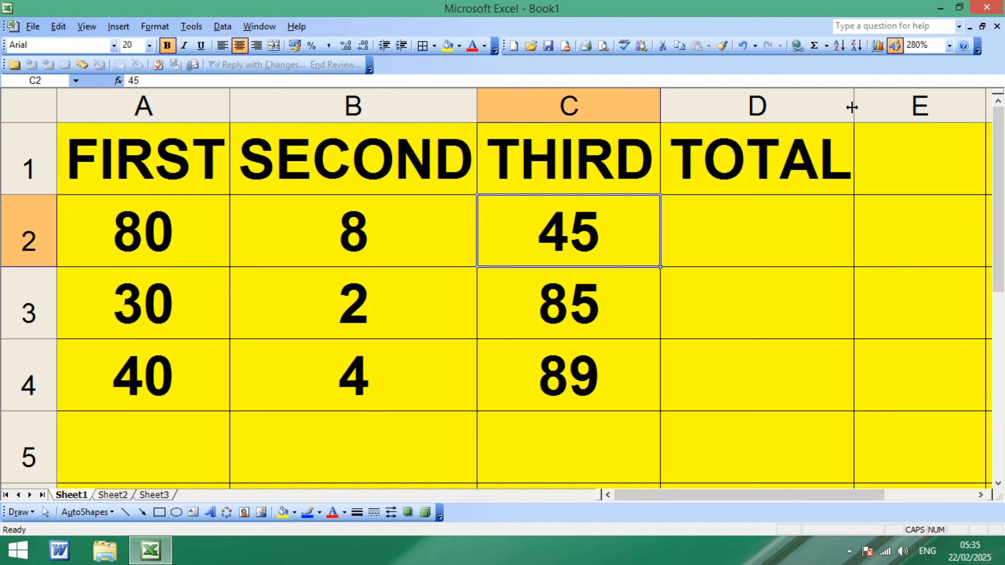
Widen the TOTAL column and slightly narrow the SECOND and THIRD columns to fit their headings.
{"action": "left_click_drag", "start_coordinate": [854, 106], "coordinate": [945, 115]}
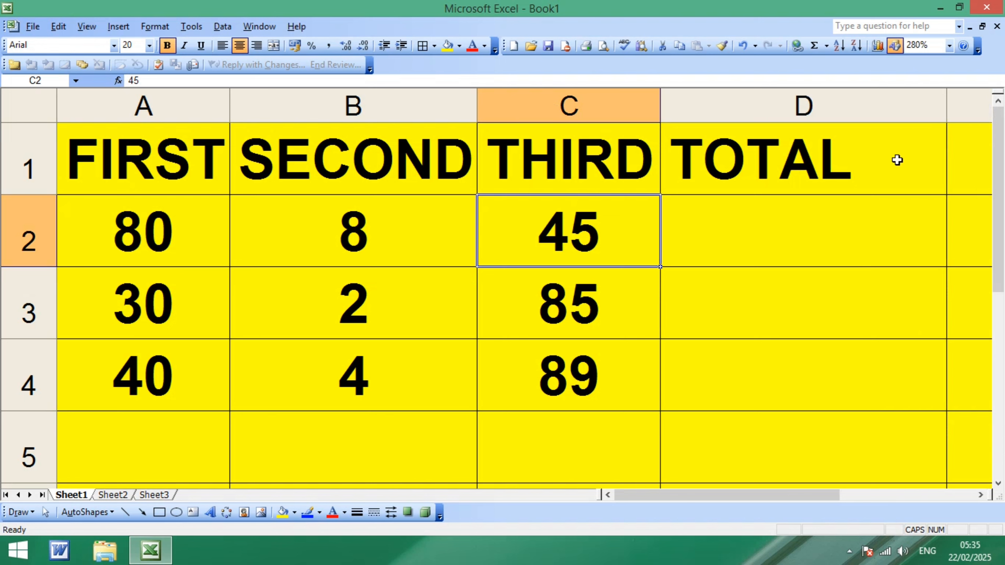
{"action": "left_click", "coordinate": [793, 224]}
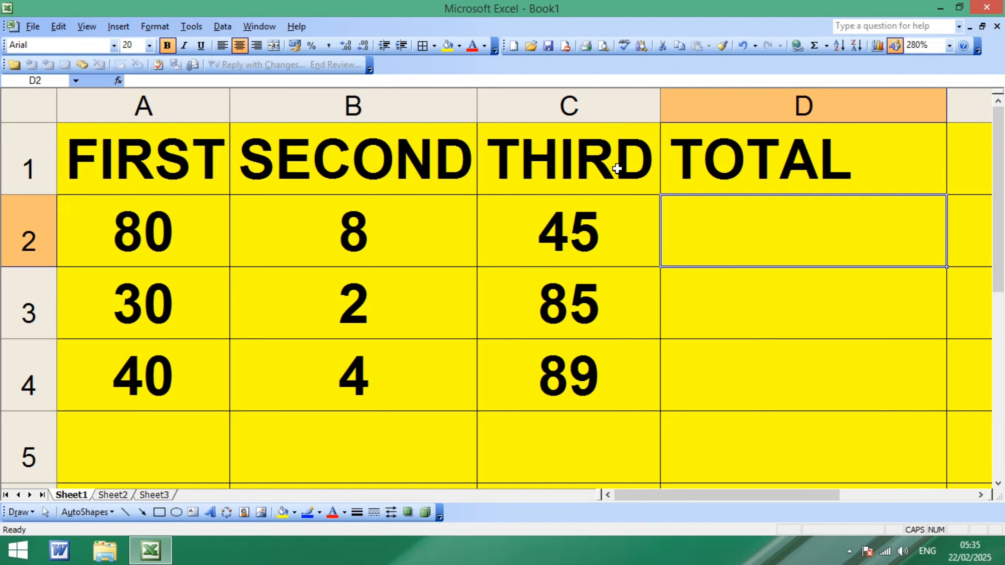
{"action": "left_click_drag", "start_coordinate": [475, 101], "coordinate": [474, 100]}
{"action": "left_click_drag", "start_coordinate": [657, 104], "coordinate": [652, 103]}
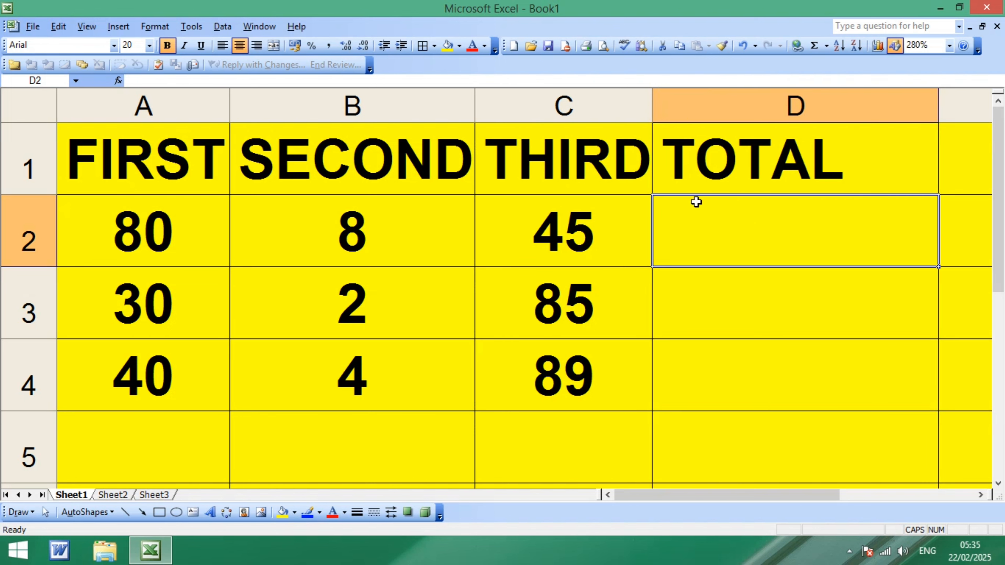
{"action": "type", "text": "="}
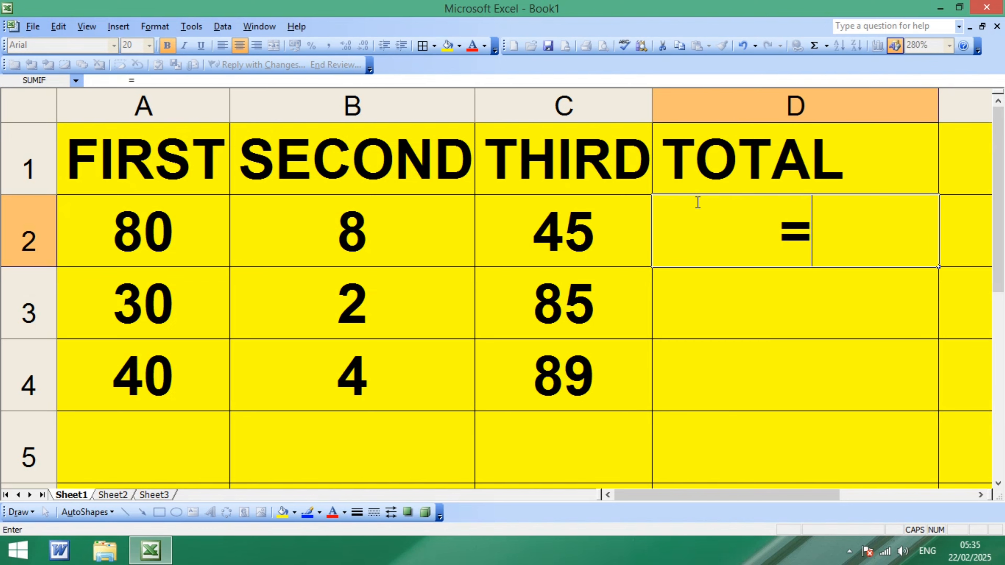
{"action": "left_click", "coordinate": [779, 334]}
{"action": "key", "text": "Escape"}
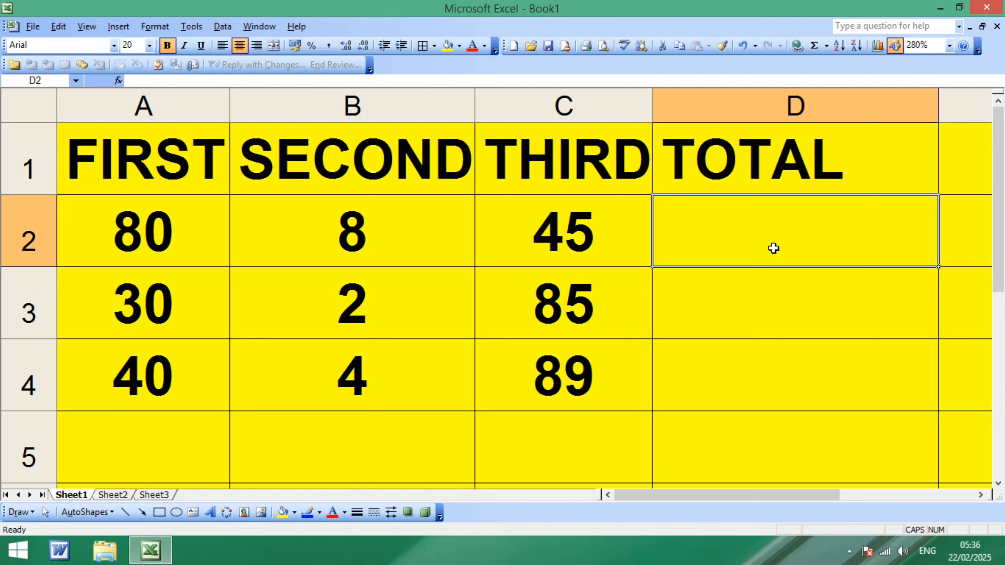
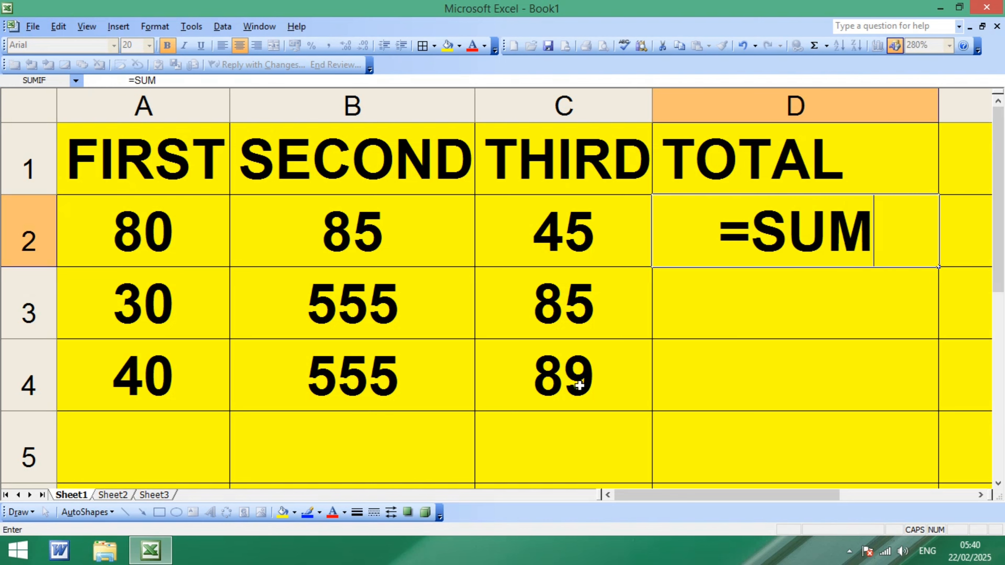
Complete the row 2 TOTAL formula in D2 as =SUM(A2:C2).
{"action": "type", "text": "("}
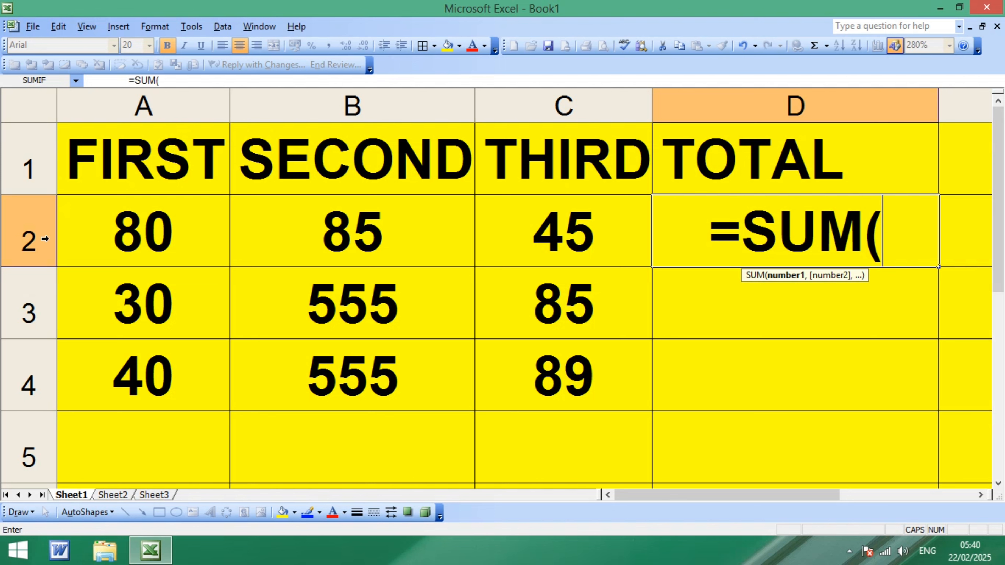
{"action": "type", "text": "A2"}
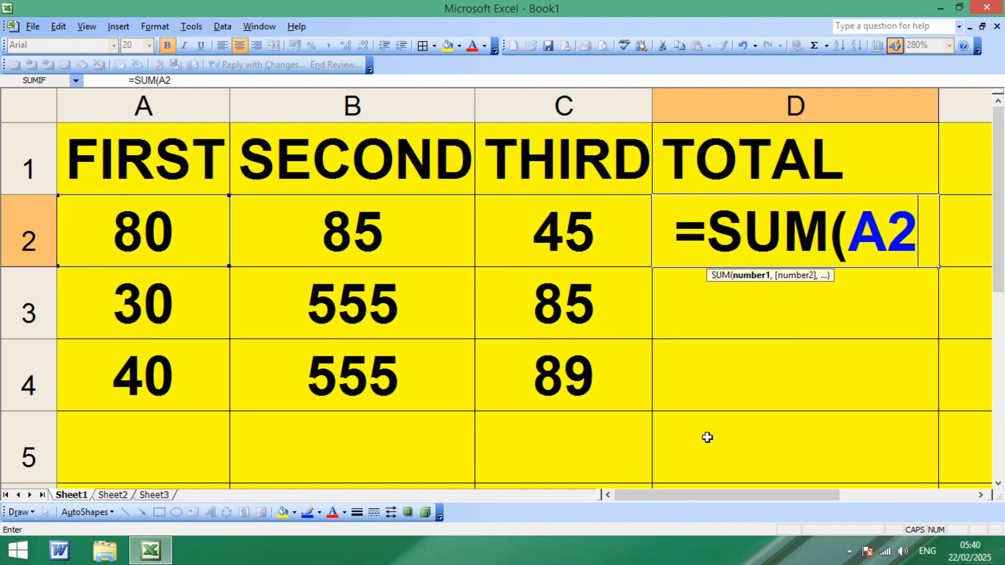
{"action": "type", "text": ":"}
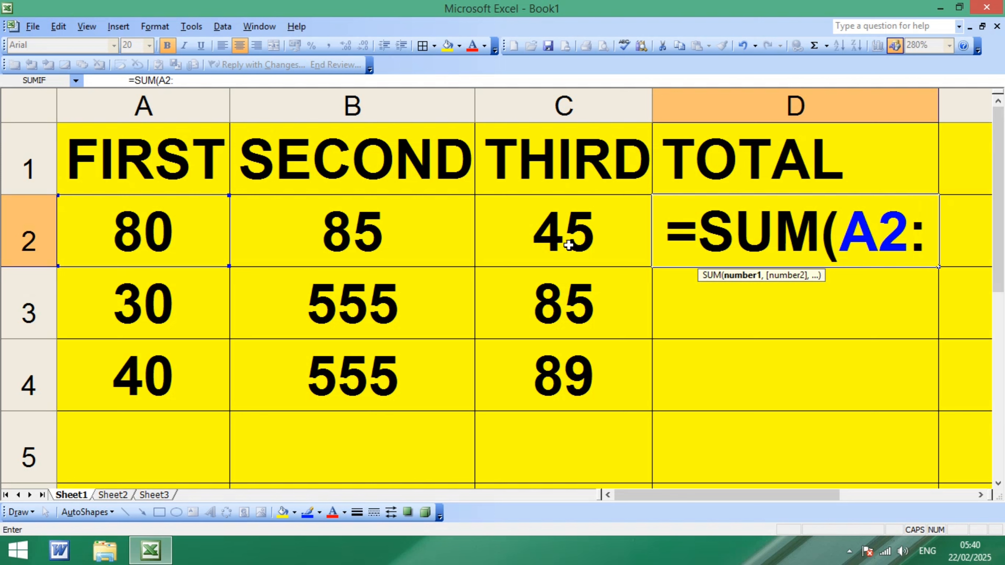
{"action": "type", "text": "C2"}
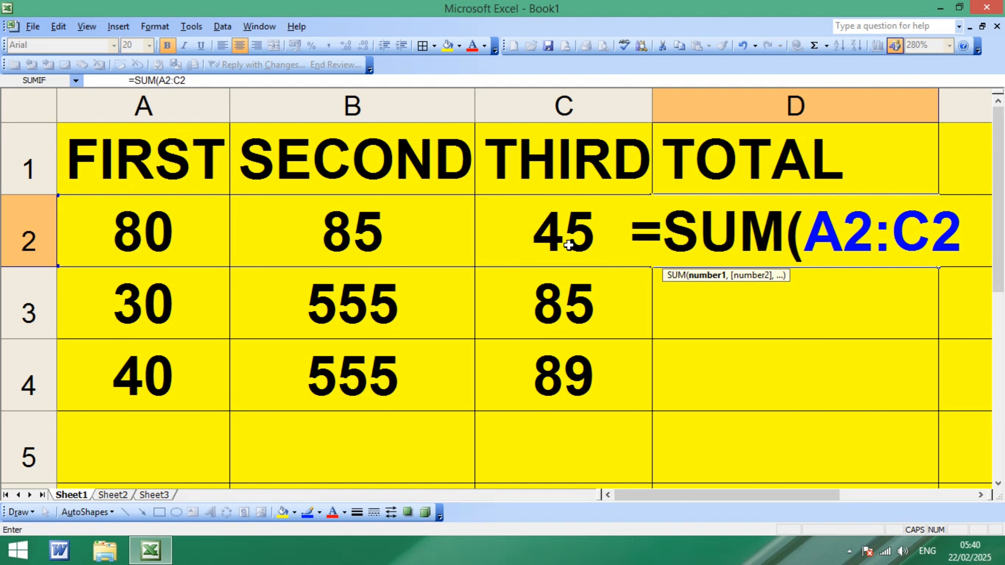
{"action": "type", "text": ")"}
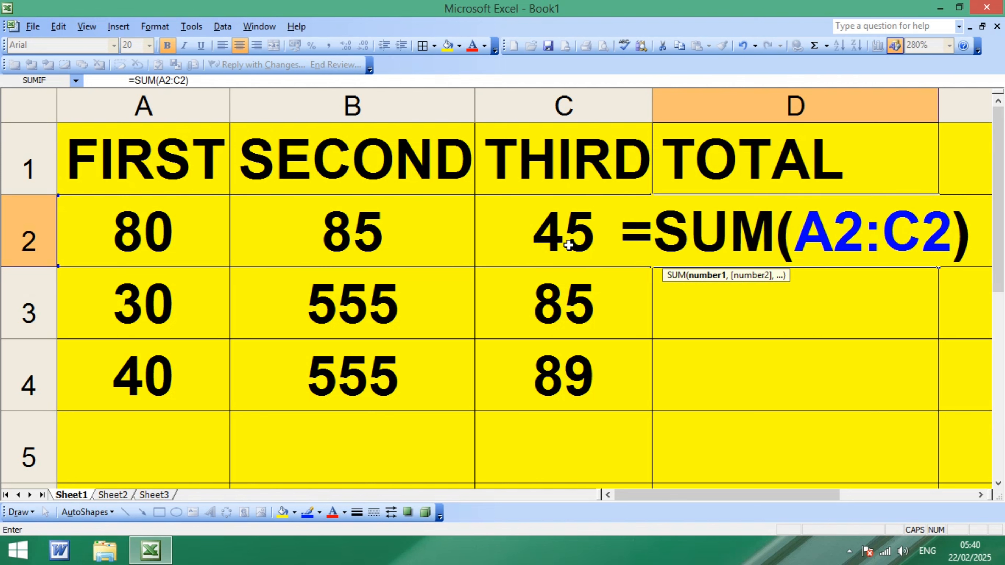
{"action": "key", "text": "Return"}
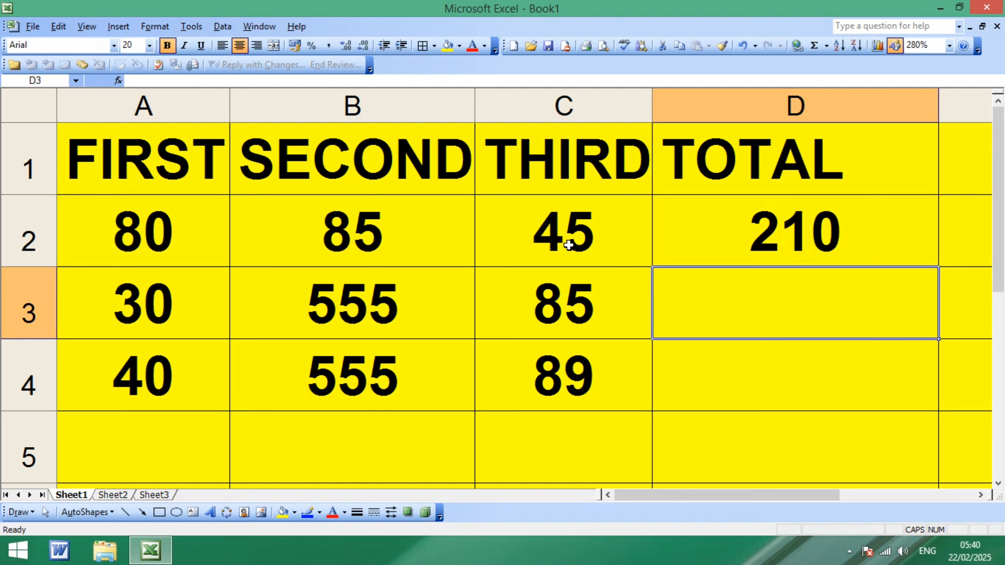
Fill the D2 sum formula down through D4 and check the formula in D4.
{"action": "left_click", "coordinate": [731, 231]}
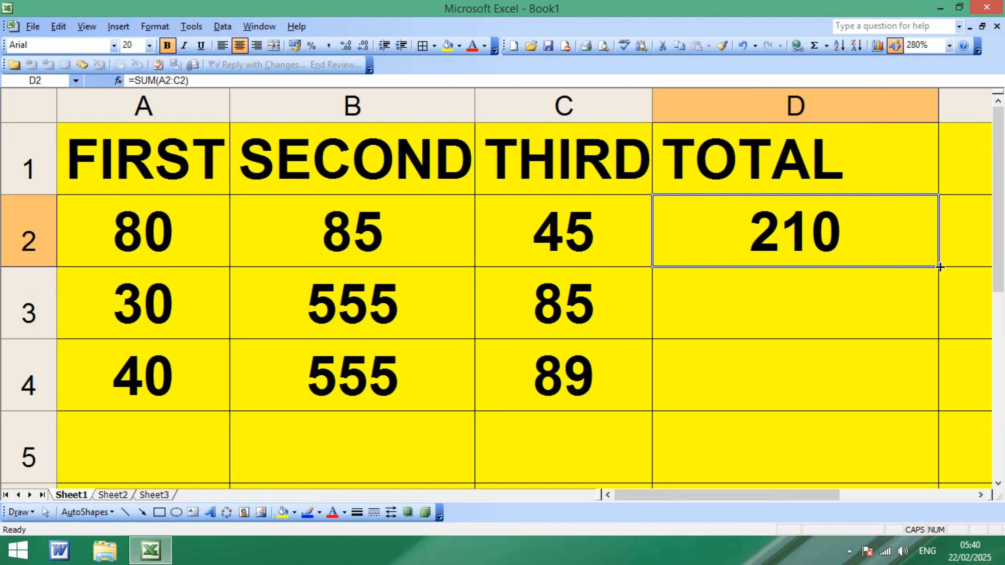
{"action": "left_click_drag", "start_coordinate": [940, 267], "coordinate": [945, 396]}
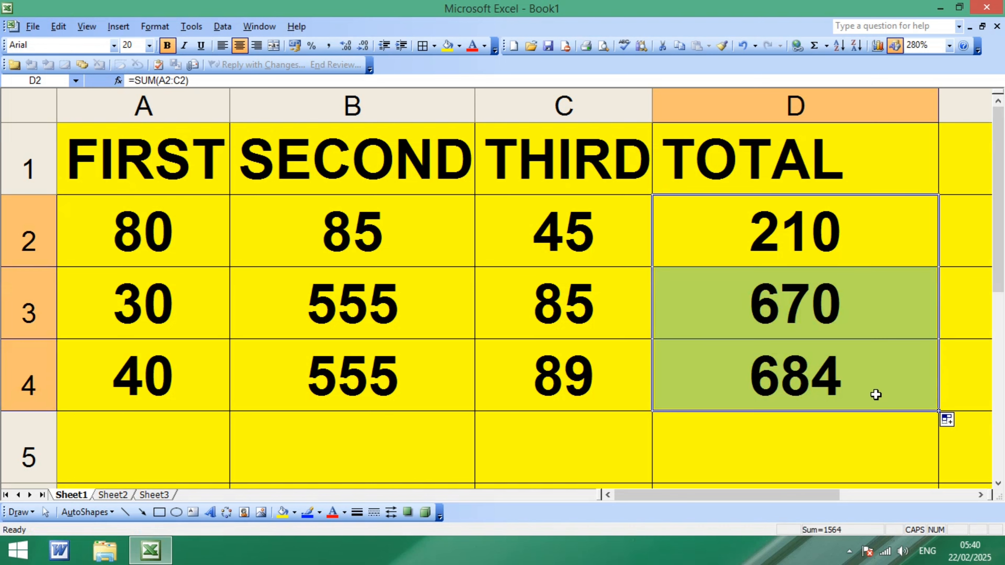
{"action": "left_click", "coordinate": [831, 394]}
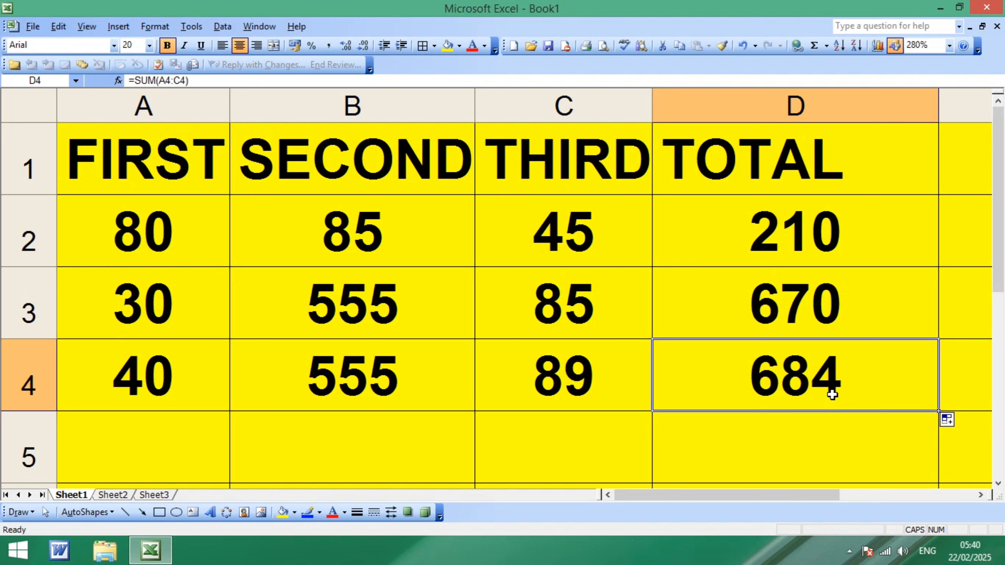
Clear the TOTAL formulas from D2 to D4 and return to D2.
{"action": "left_click", "coordinate": [760, 217]}
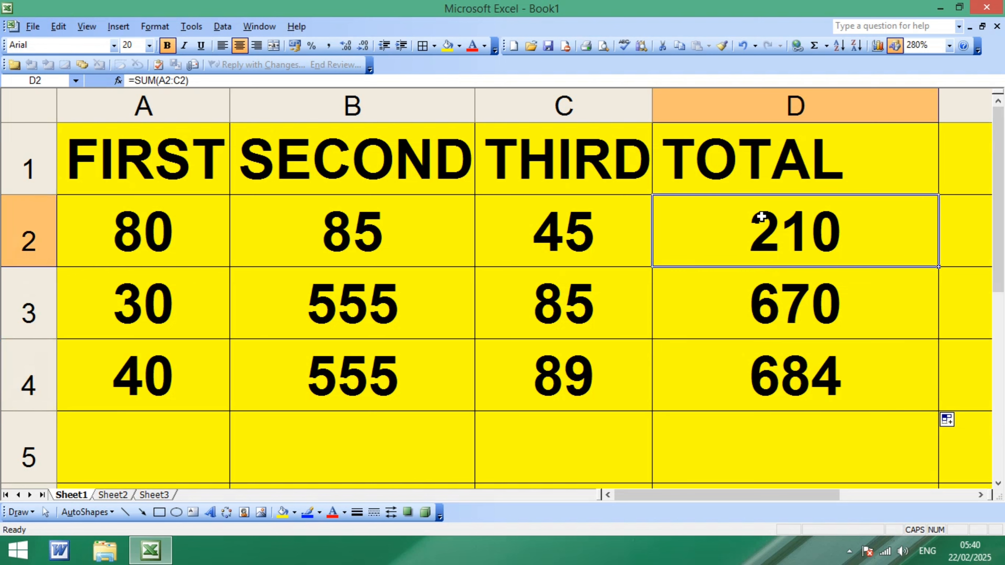
{"action": "left_click_drag", "start_coordinate": [761, 217], "coordinate": [785, 379]}
{"action": "key", "text": "Delete"}
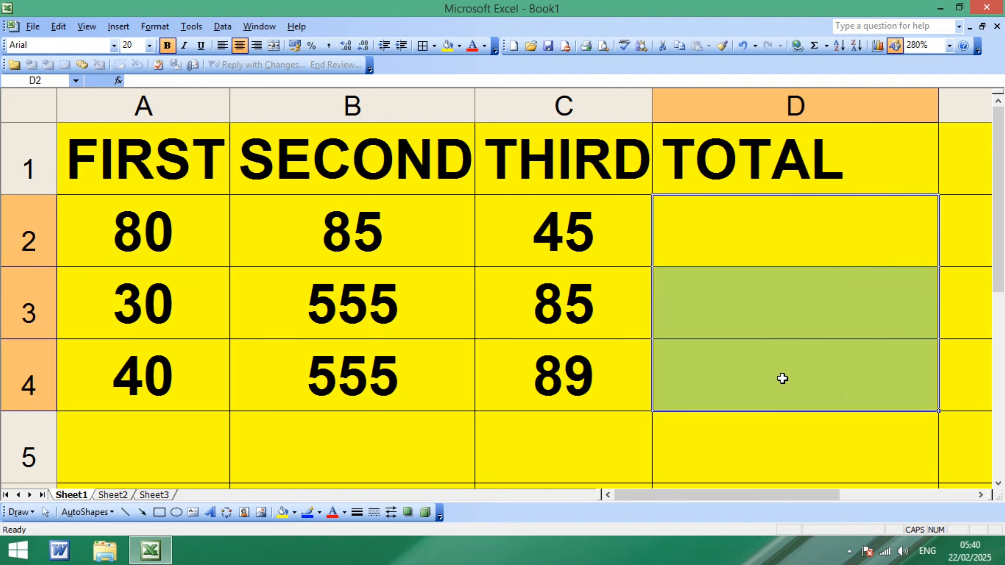
{"action": "left_click", "coordinate": [720, 232]}
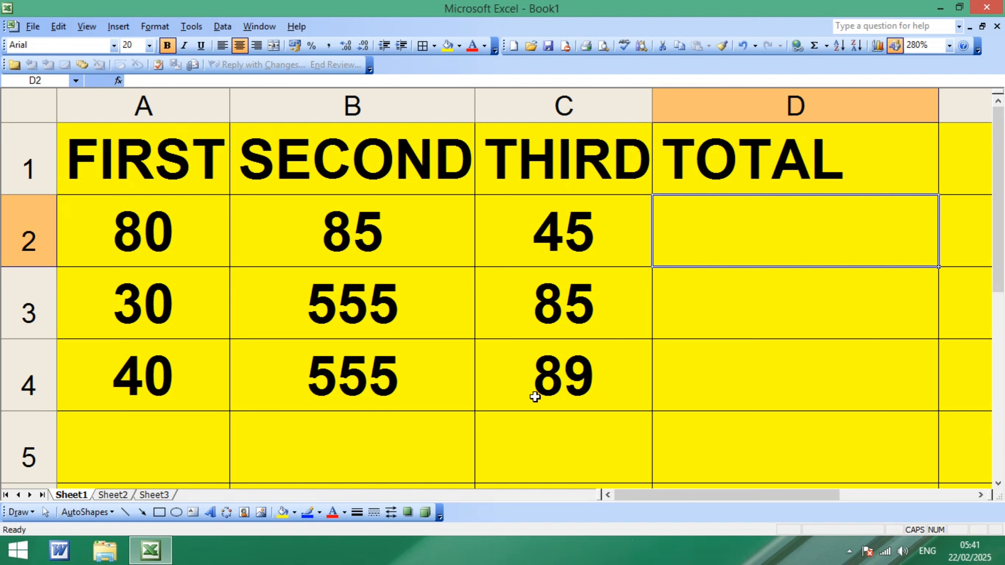
Sum A2 to C2 into D2 with AutoSum and fill the formula down through D4.
{"action": "left_click", "coordinate": [171, 253]}
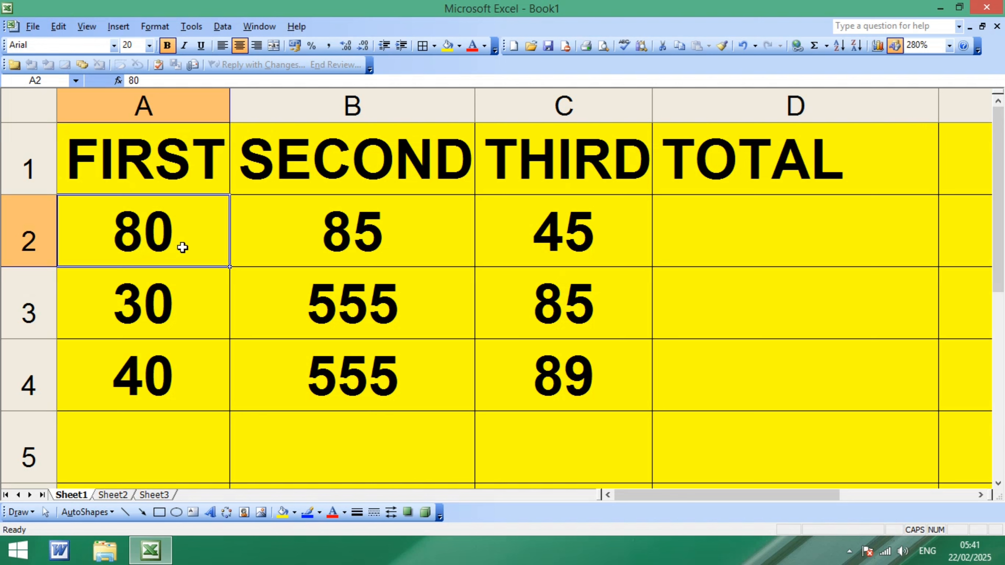
{"action": "left_click_drag", "start_coordinate": [182, 247], "coordinate": [531, 236]}
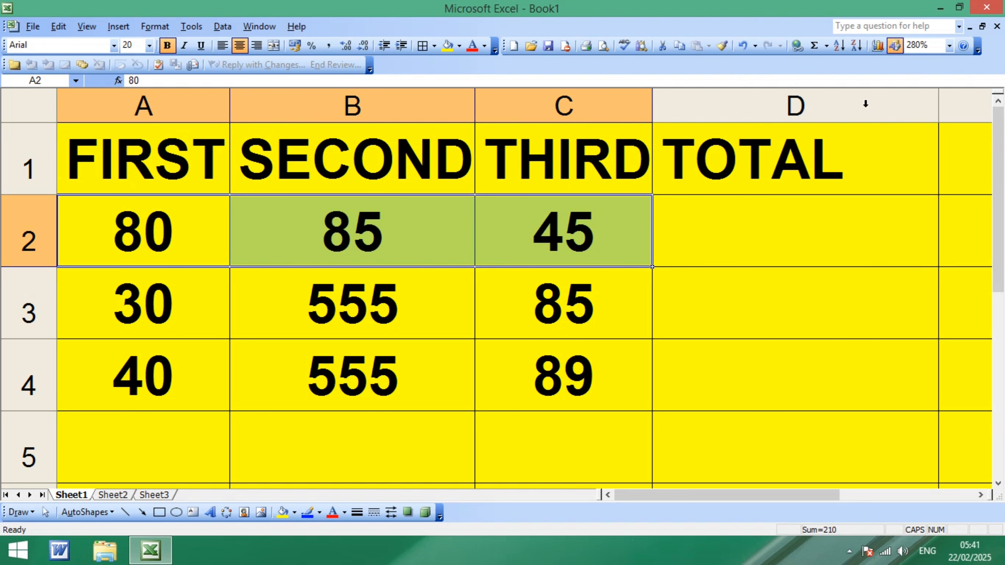
{"action": "left_click", "coordinate": [814, 46]}
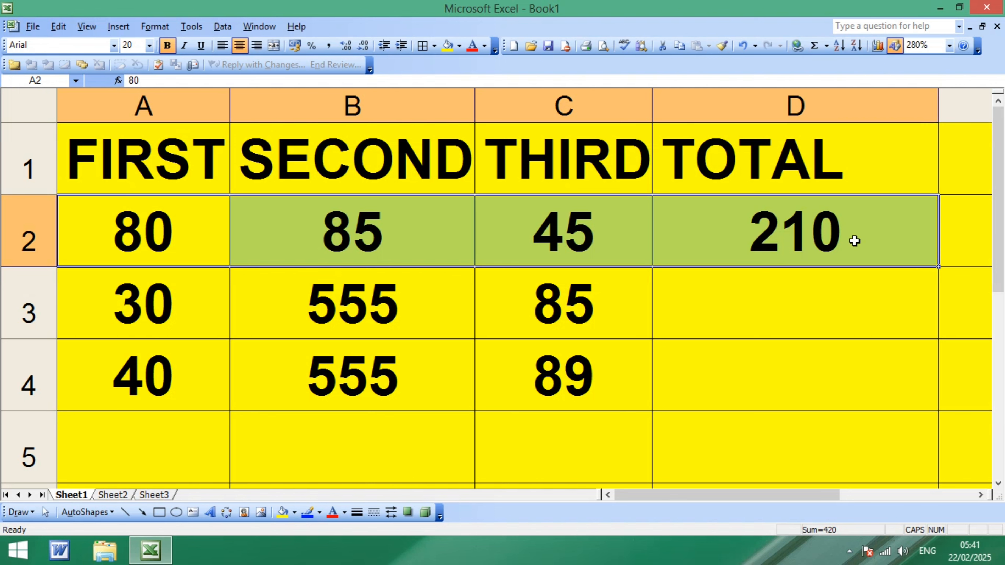
{"action": "left_click", "coordinate": [833, 350]}
{"action": "left_click", "coordinate": [807, 248]}
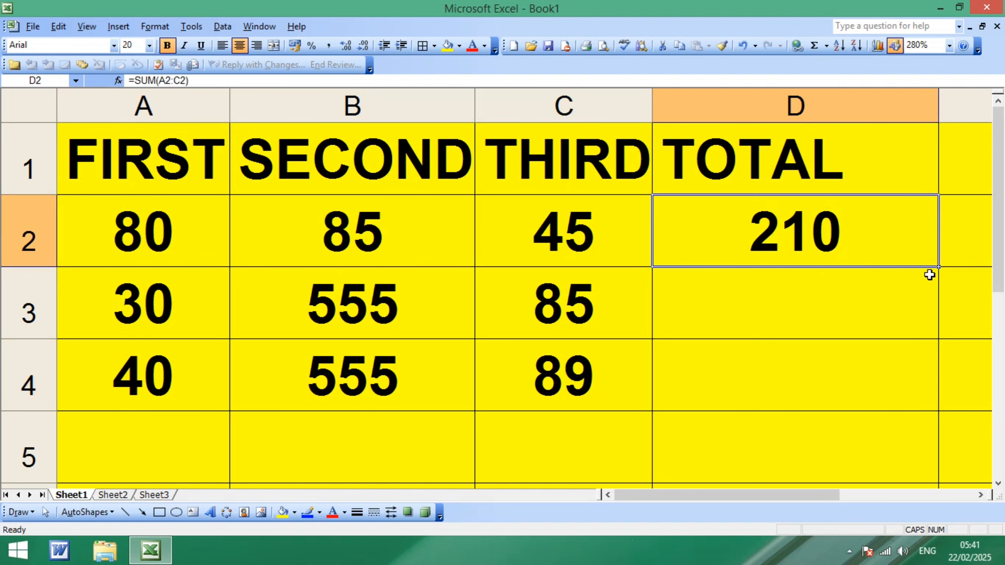
{"action": "left_click_drag", "start_coordinate": [939, 265], "coordinate": [940, 402]}
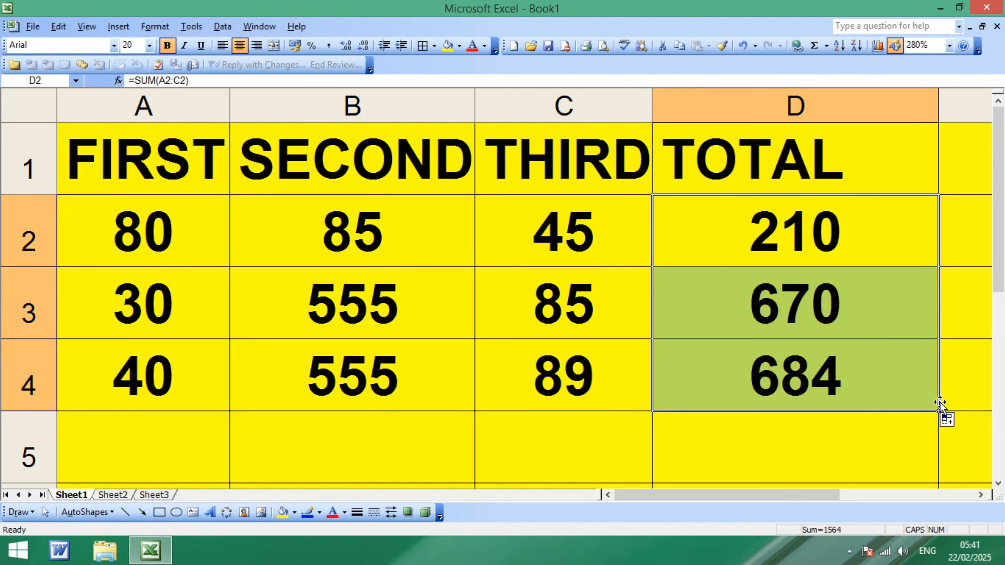
Delete the AutoSum totals in D2 to D4, leaving the headings and source values in place.
{"action": "left_click", "coordinate": [744, 232]}
{"action": "left_click_drag", "start_coordinate": [712, 228], "coordinate": [793, 372]}
{"action": "key", "text": "Delete"}
{"action": "left_click", "coordinate": [646, 441]}
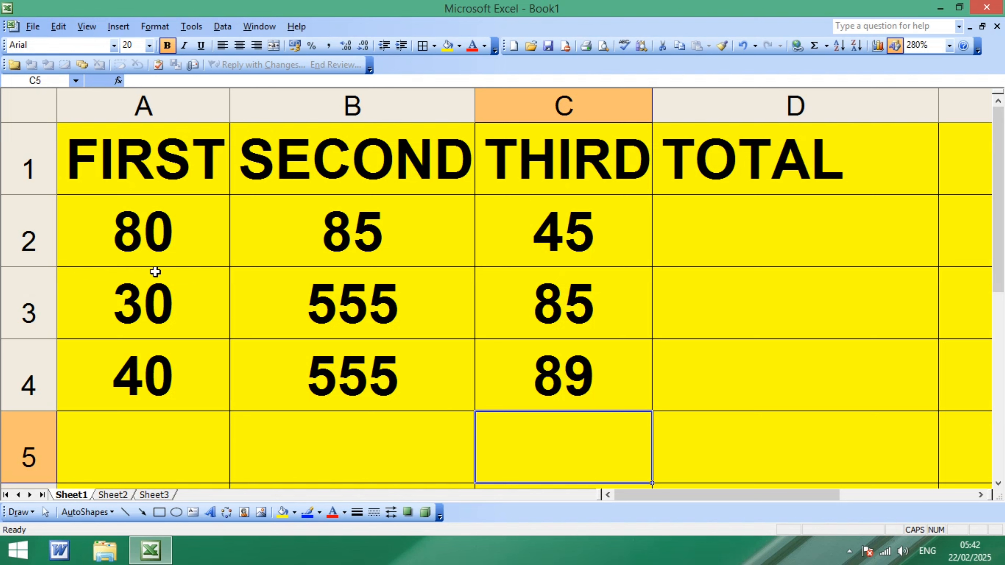
Repeat the AutoSum of A2 to C2 into D2, fill it down to D4 and check D3's formula.
{"action": "left_click_drag", "start_coordinate": [94, 230], "coordinate": [520, 226]}
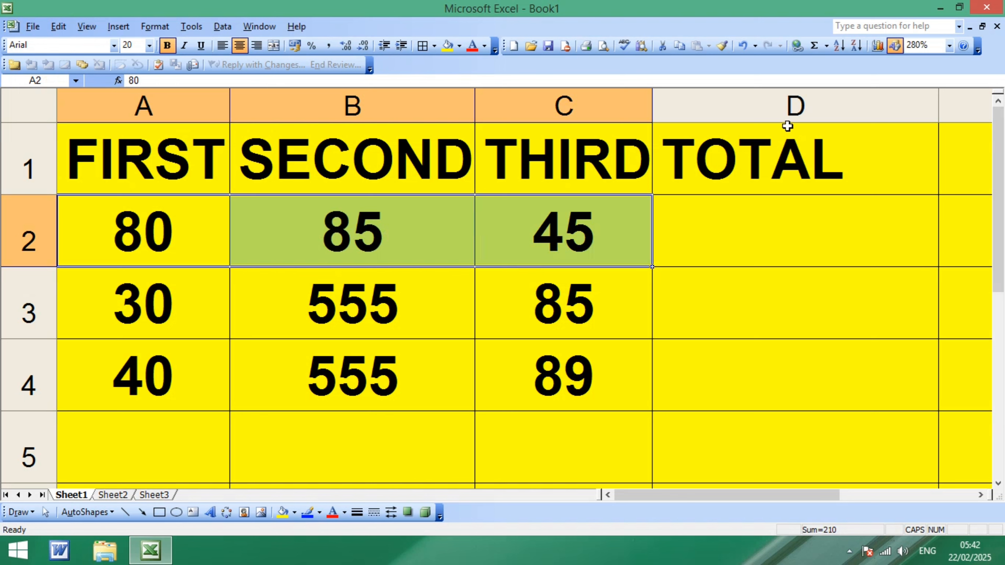
{"action": "left_click", "coordinate": [812, 44]}
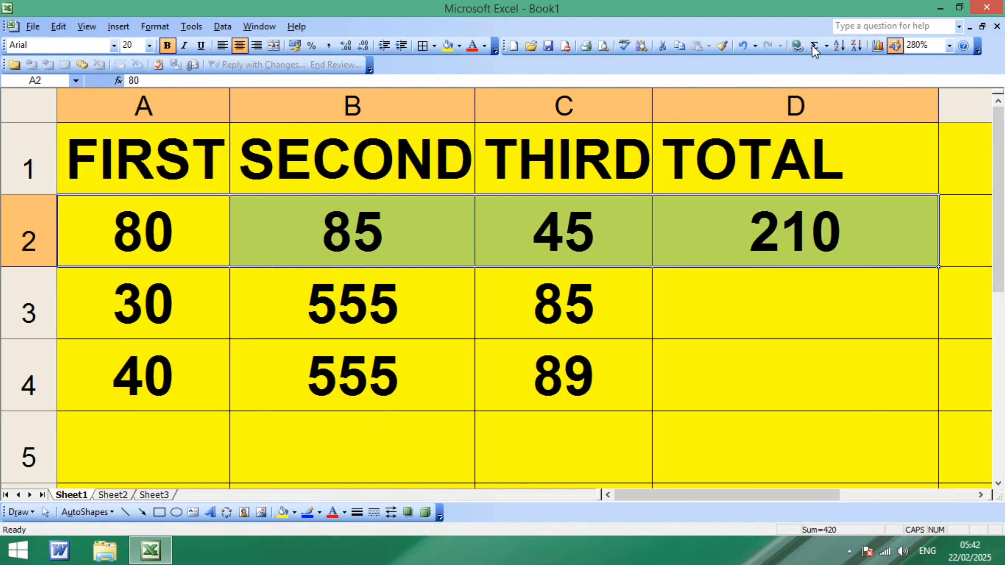
{"action": "left_click", "coordinate": [774, 234]}
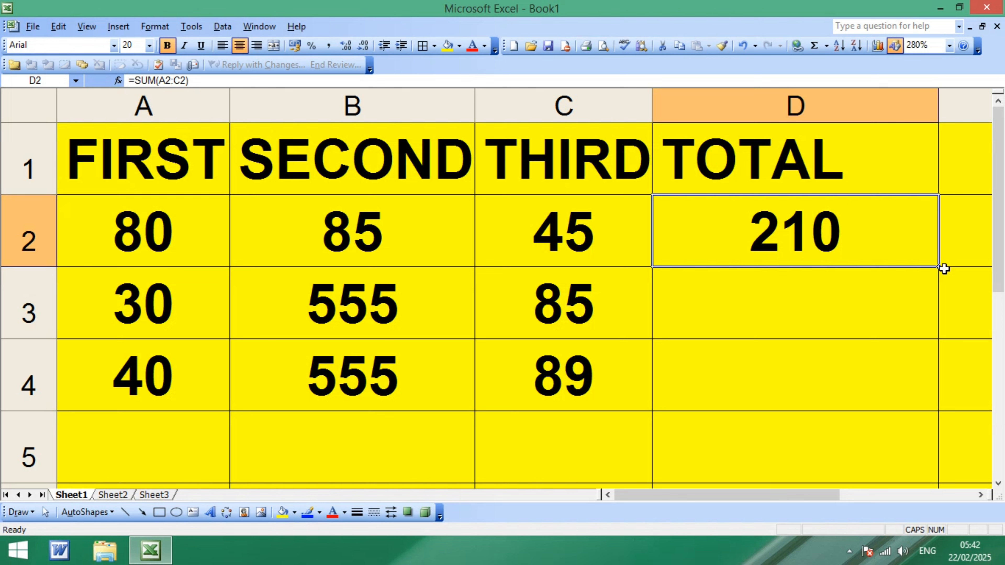
{"action": "left_click_drag", "start_coordinate": [937, 269], "coordinate": [936, 395]}
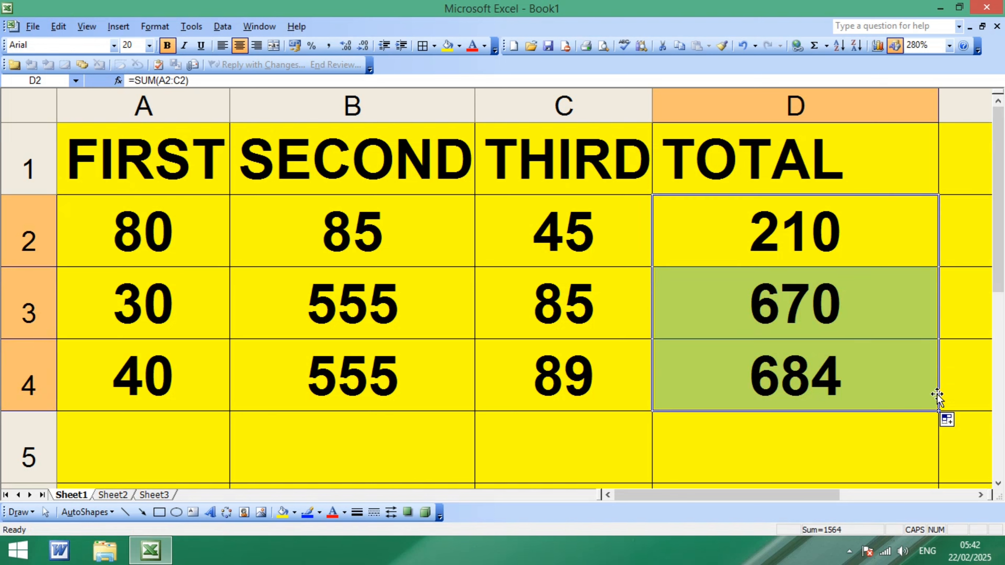
{"action": "left_click", "coordinate": [813, 288]}
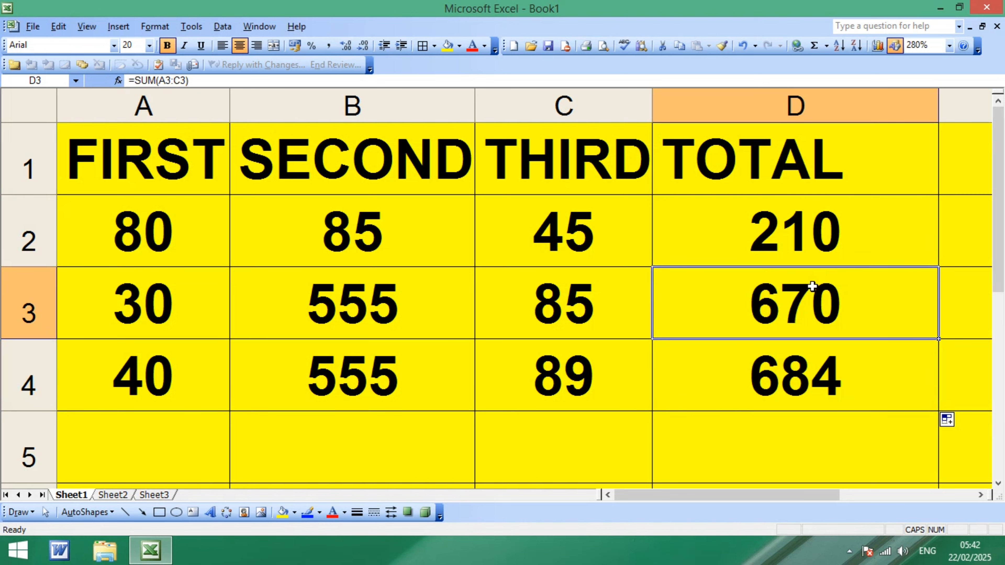
Clear the contents of the TOTAL cells D2 to D4 again.
{"action": "left_click_drag", "start_coordinate": [729, 223], "coordinate": [769, 349]}
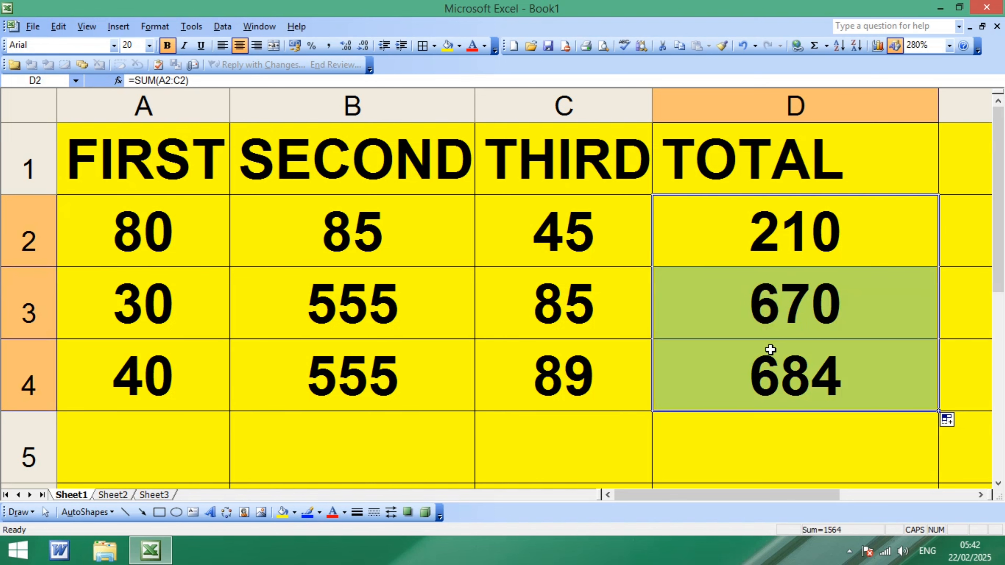
{"action": "key", "text": "Delete"}
{"action": "left_click", "coordinate": [717, 219]}
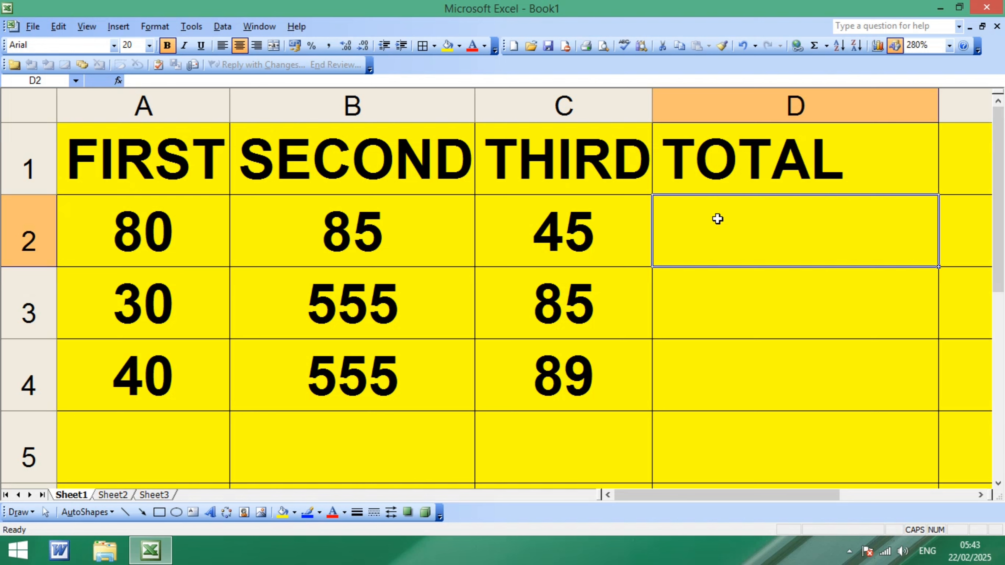
{"action": "left_click", "coordinate": [766, 342]}
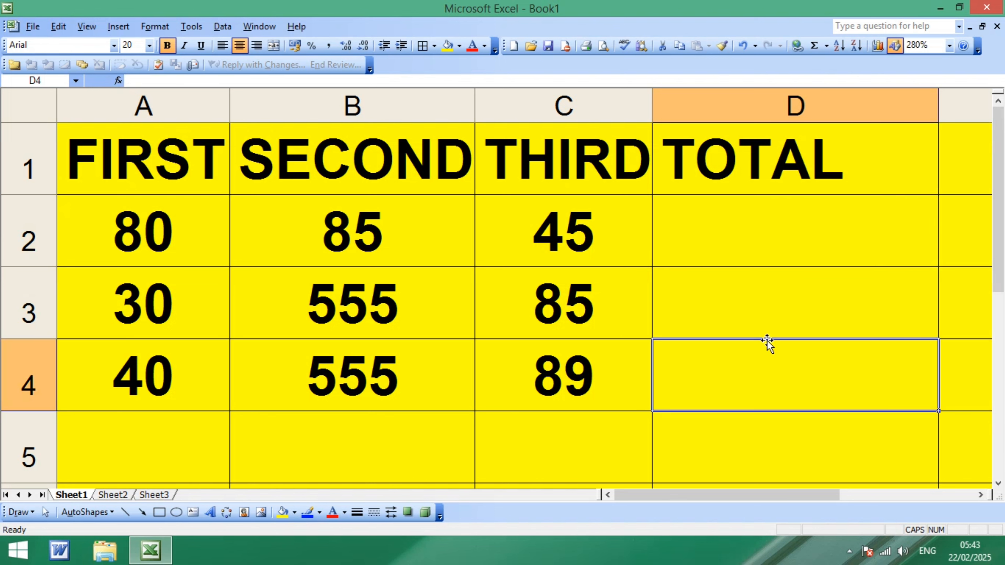
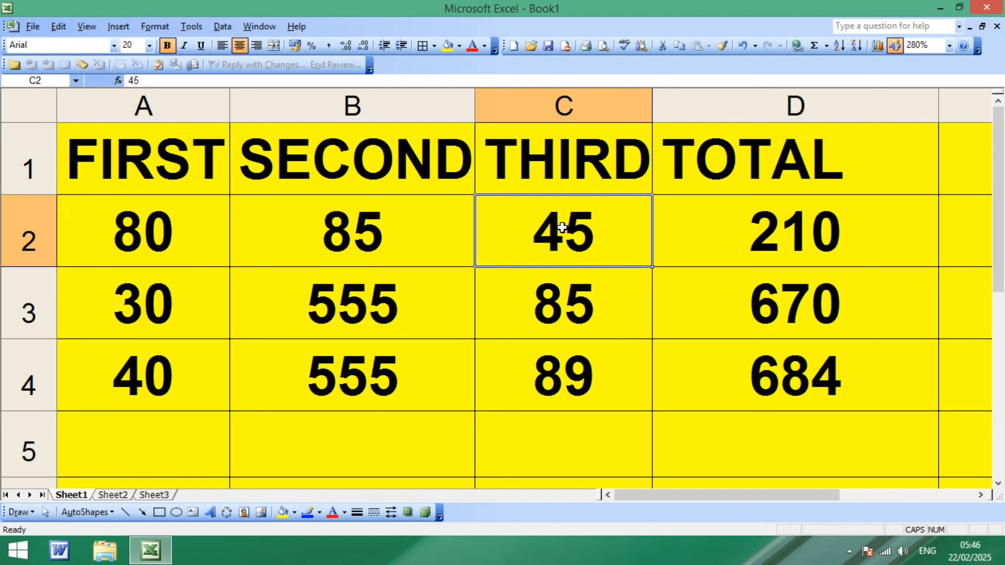
Enter the formula =SUM(C2:C4) in C5 below the THIRD column.
{"action": "left_click", "coordinate": [563, 428]}
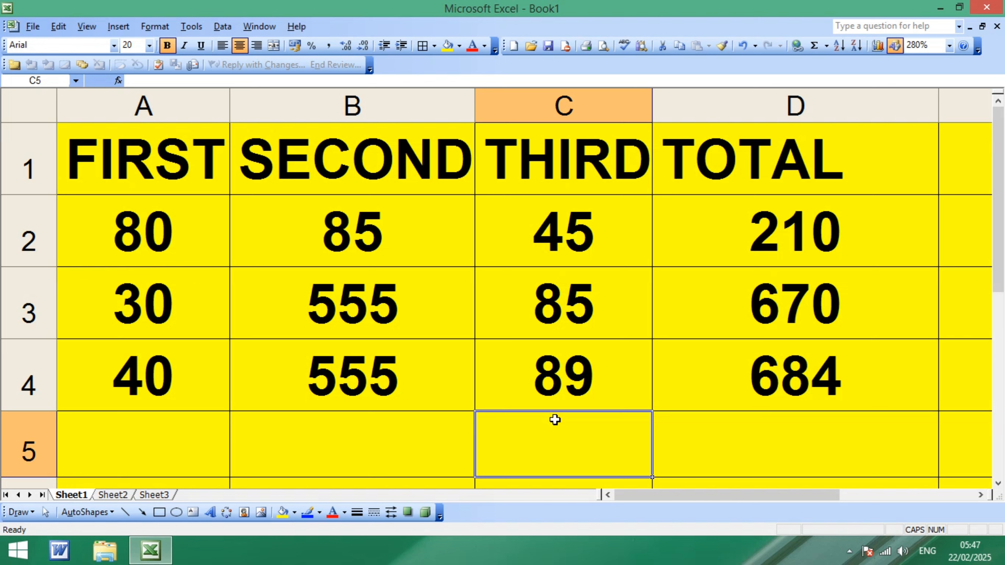
{"action": "type", "text": "=SUM"}
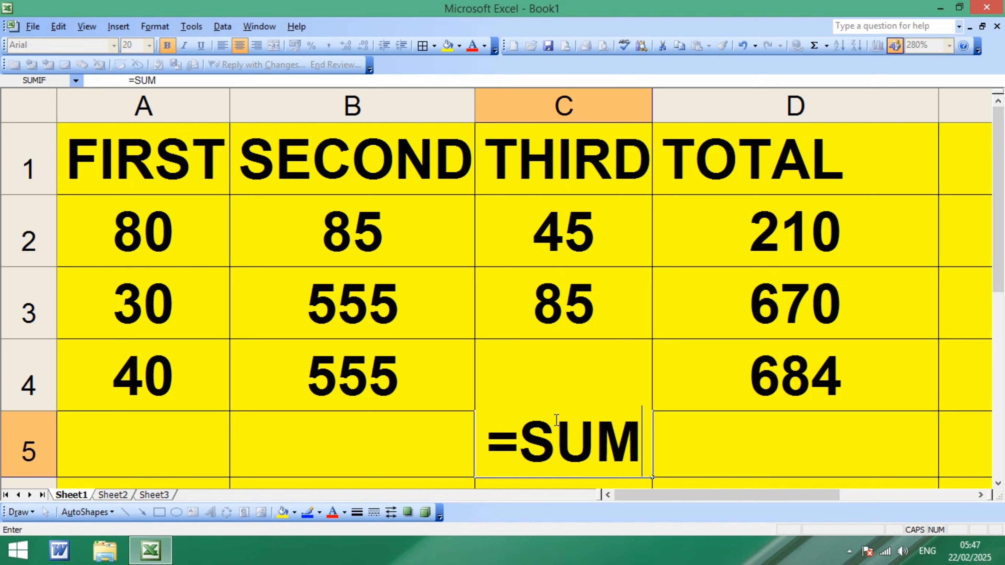
{"action": "type", "text": "("}
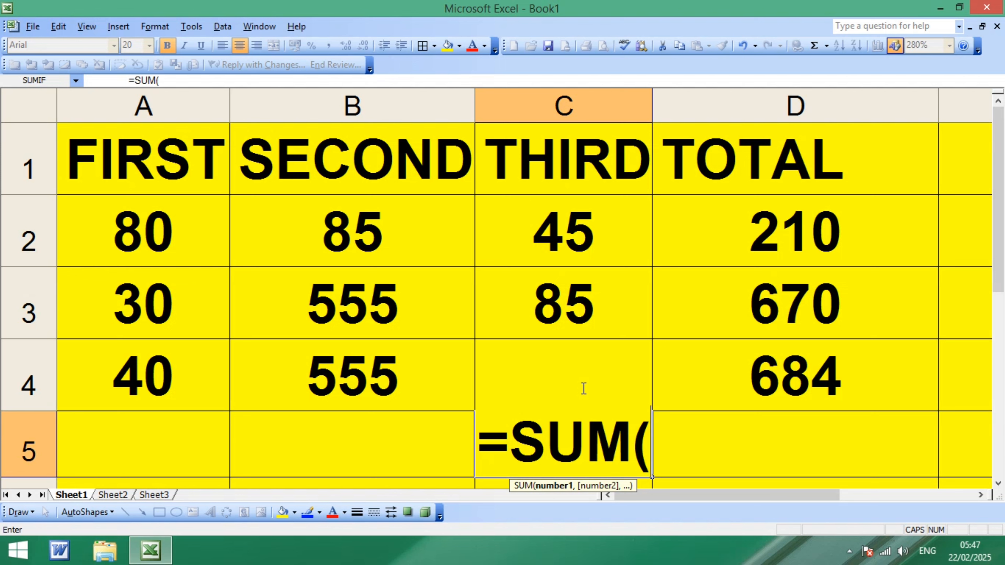
{"action": "type", "text": "C"}
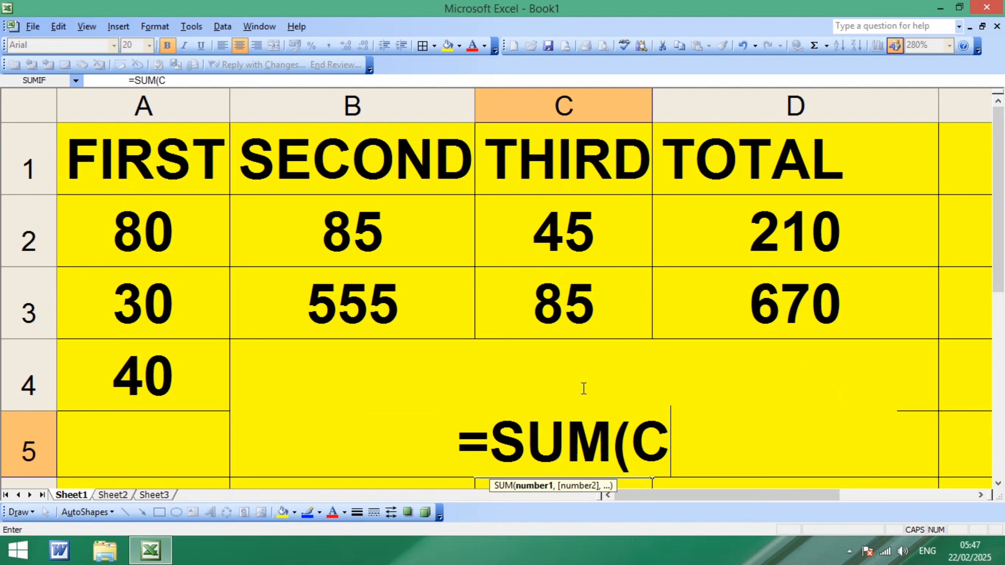
{"action": "type", "text": "2:"}
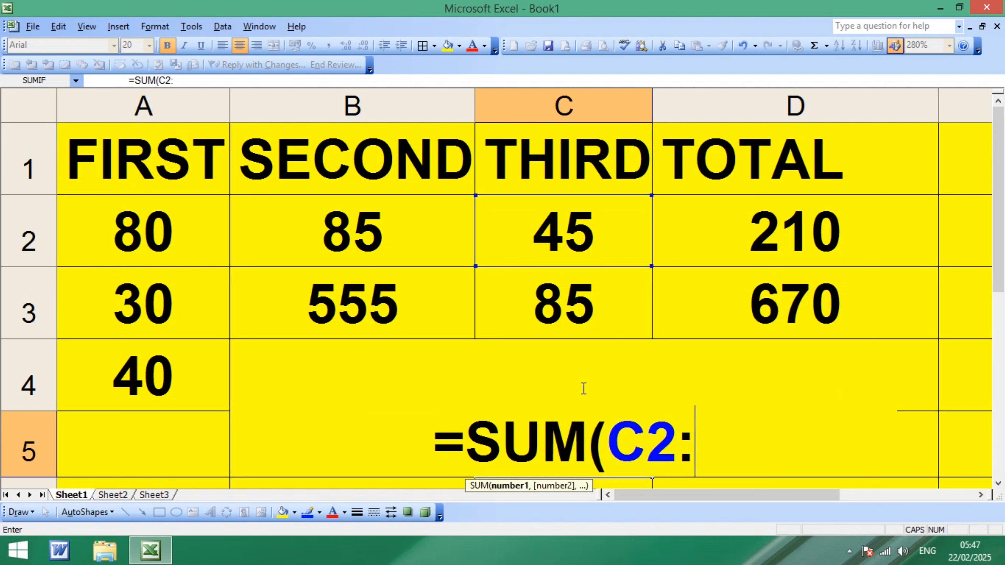
{"action": "type", "text": "C"}
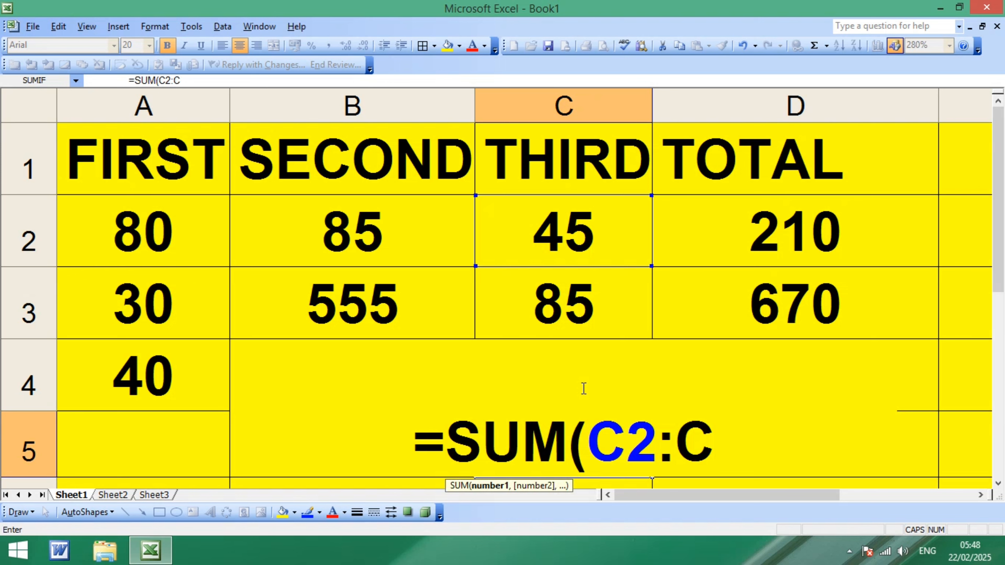
{"action": "type", "text": "4)"}
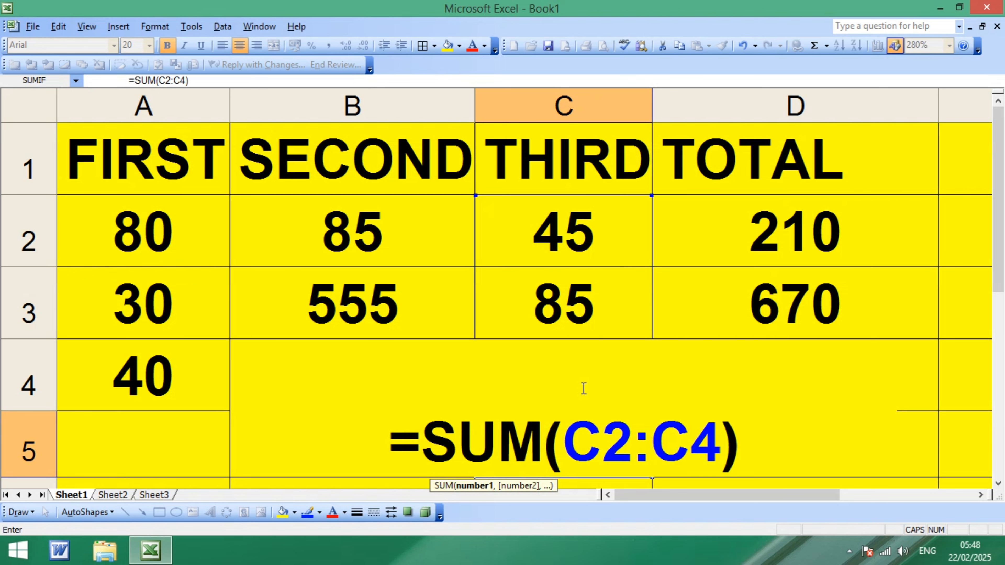
{"action": "key", "text": "Return"}
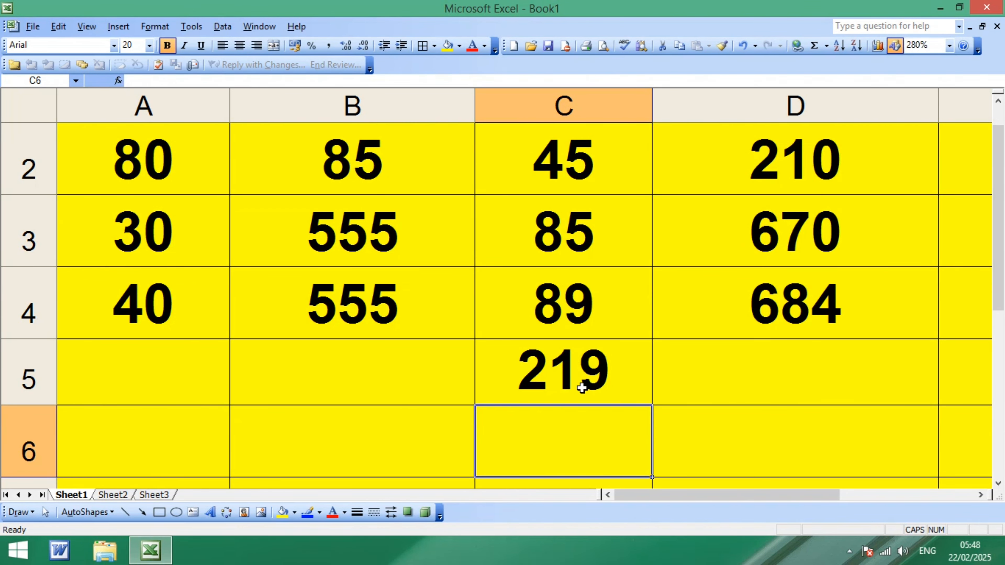
Delete the typed sum in C5 and return to the FIRST heading in A1.
{"action": "left_click", "coordinate": [581, 387]}
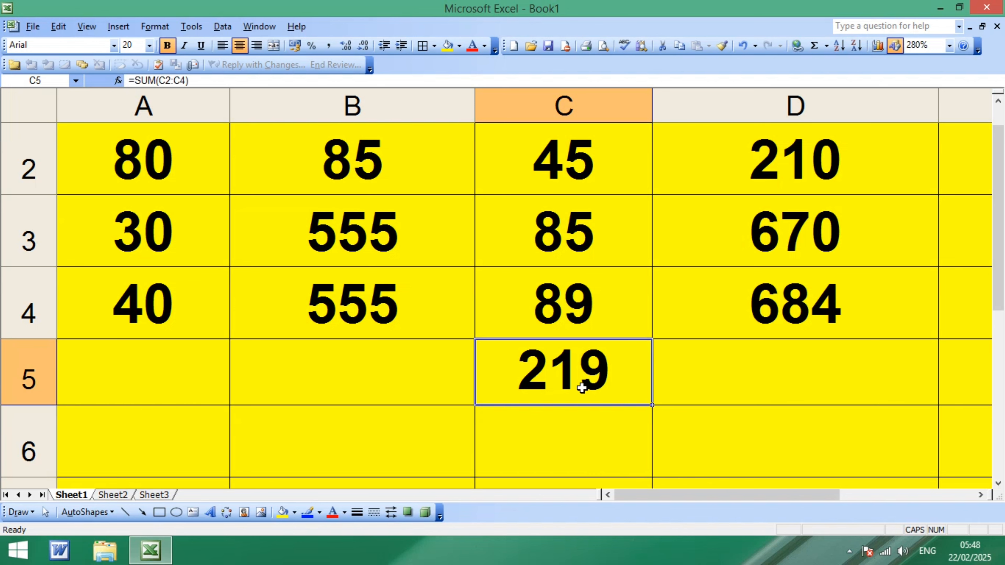
{"action": "key", "text": "Delete"}
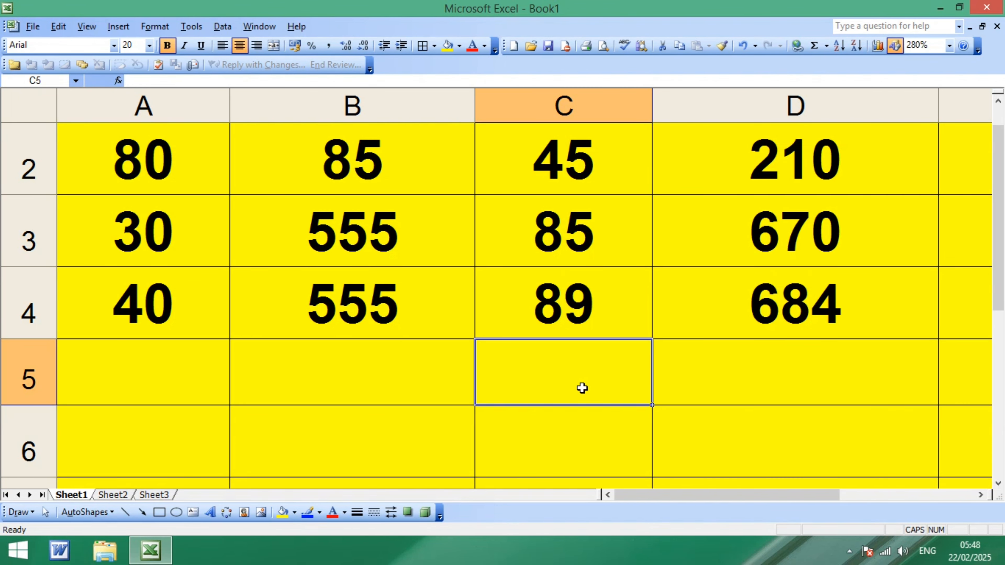
{"action": "key", "text": "Left"}
{"action": "key", "text": "Left"}
{"action": "key", "text": "Up"}
{"action": "key", "text": "Up"}
{"action": "key", "text": "Up"}
{"action": "key", "text": "Up"}
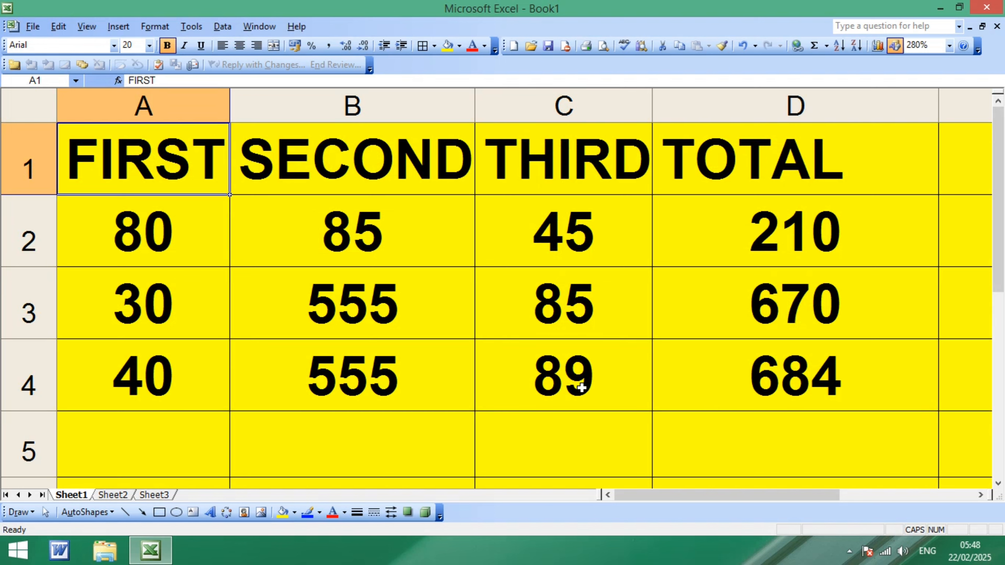
Enter the formula =SUM(D2:D4) in D5 to add up the TOTAL column.
{"action": "left_click", "coordinate": [785, 448]}
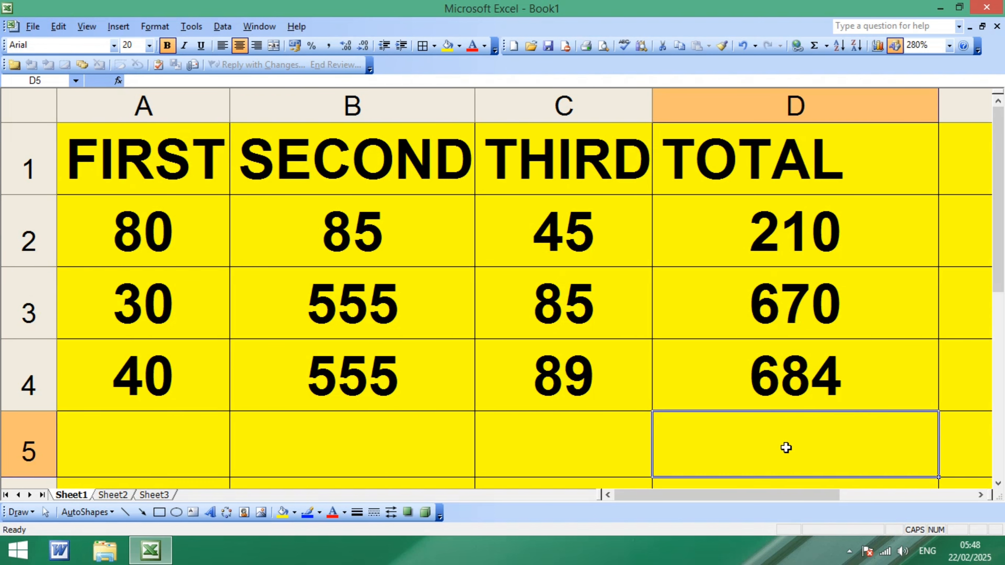
{"action": "left_click", "coordinate": [747, 231]}
{"action": "left_click_drag", "start_coordinate": [747, 269], "coordinate": [747, 371]}
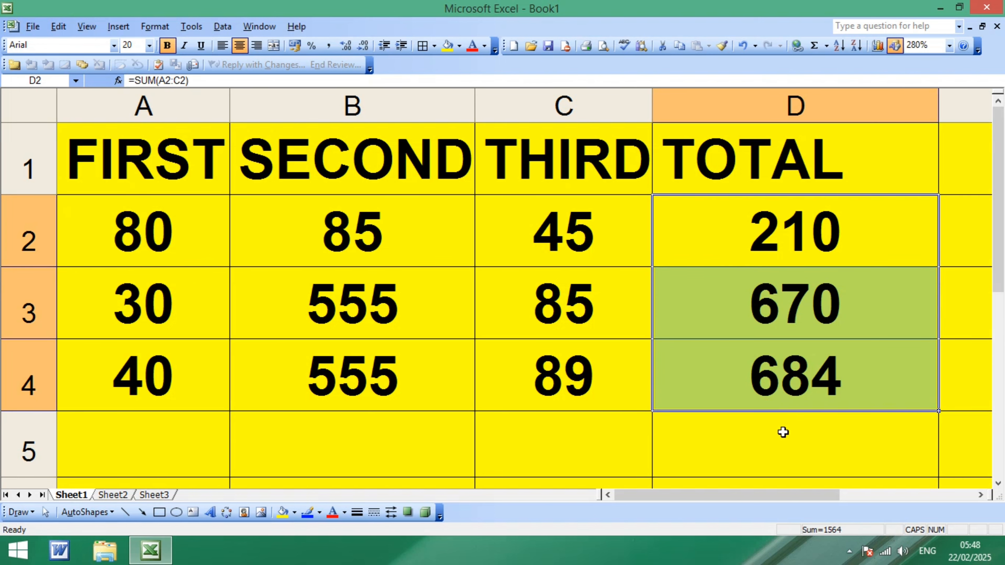
{"action": "left_click", "coordinate": [786, 440]}
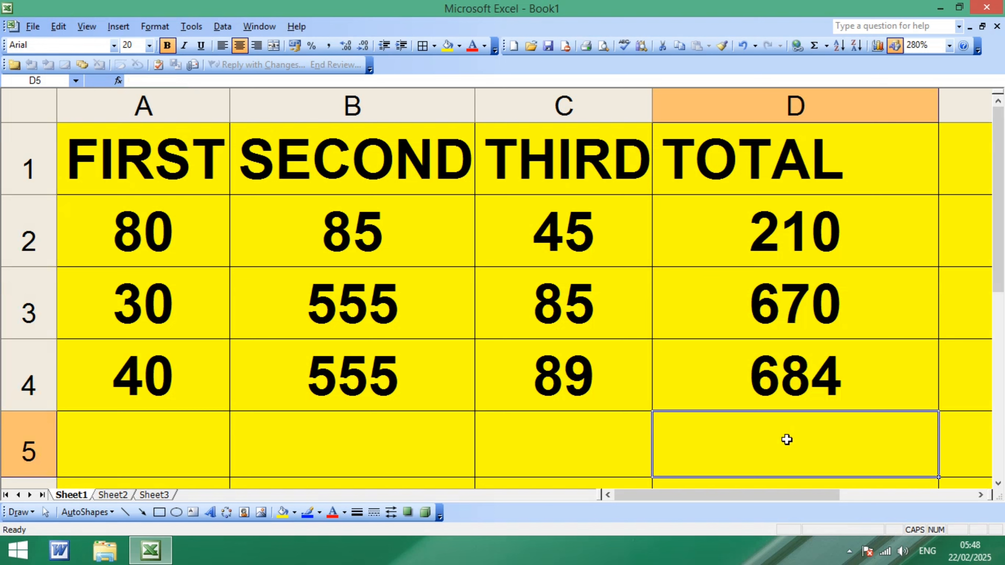
{"action": "type", "text": "=SUM"}
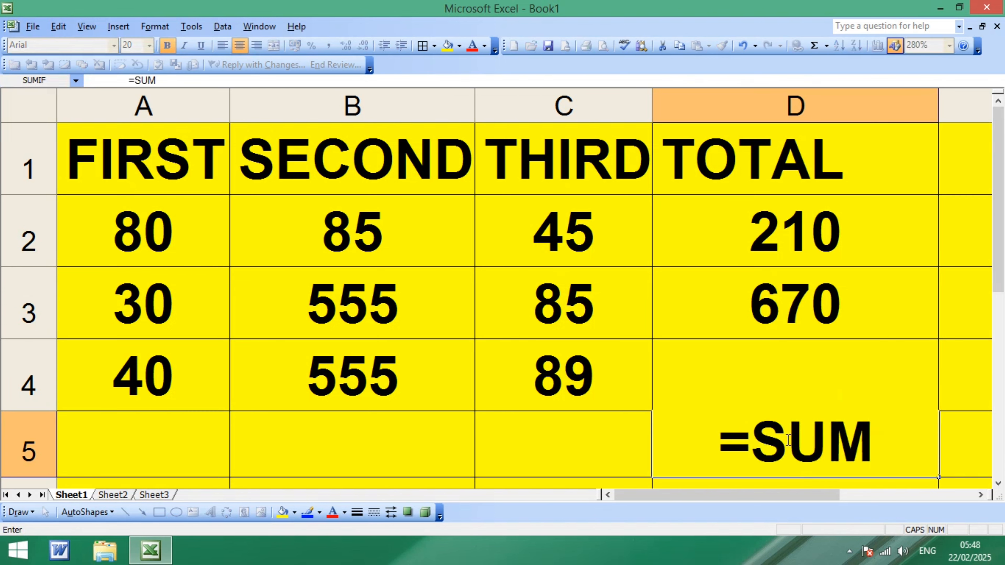
{"action": "type", "text": "("}
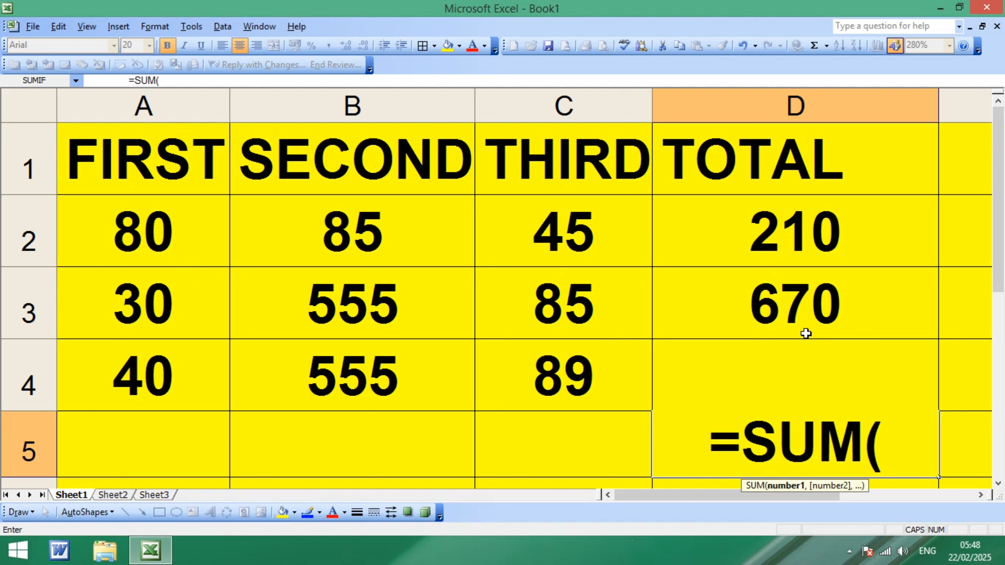
{"action": "type", "text": "D2"}
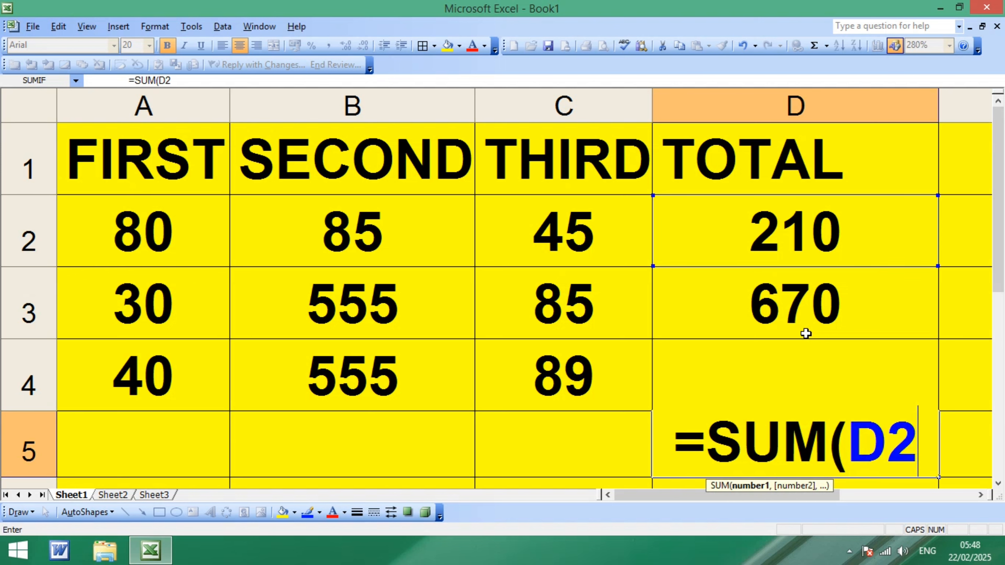
{"action": "type", "text": ":"}
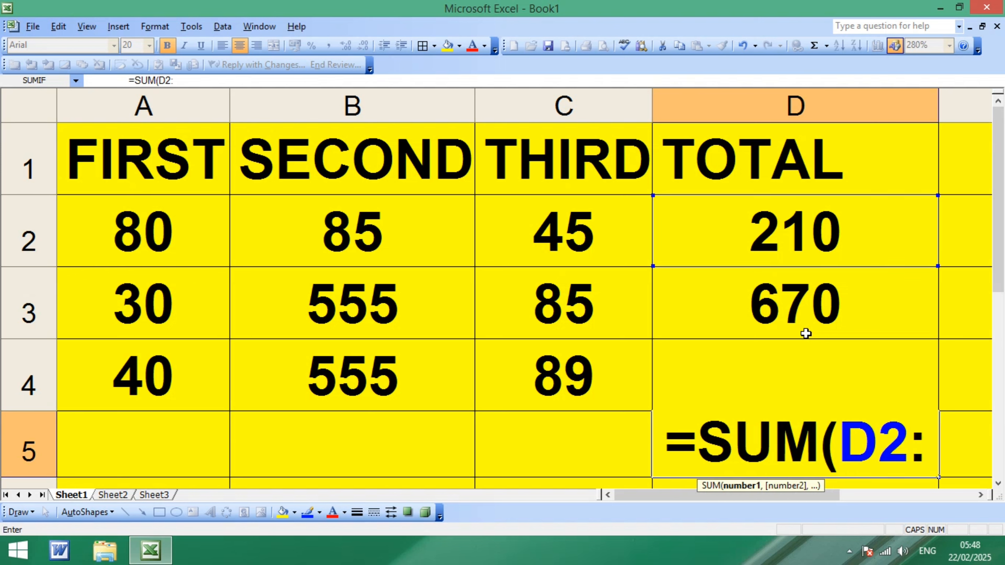
{"action": "type", "text": "D4"}
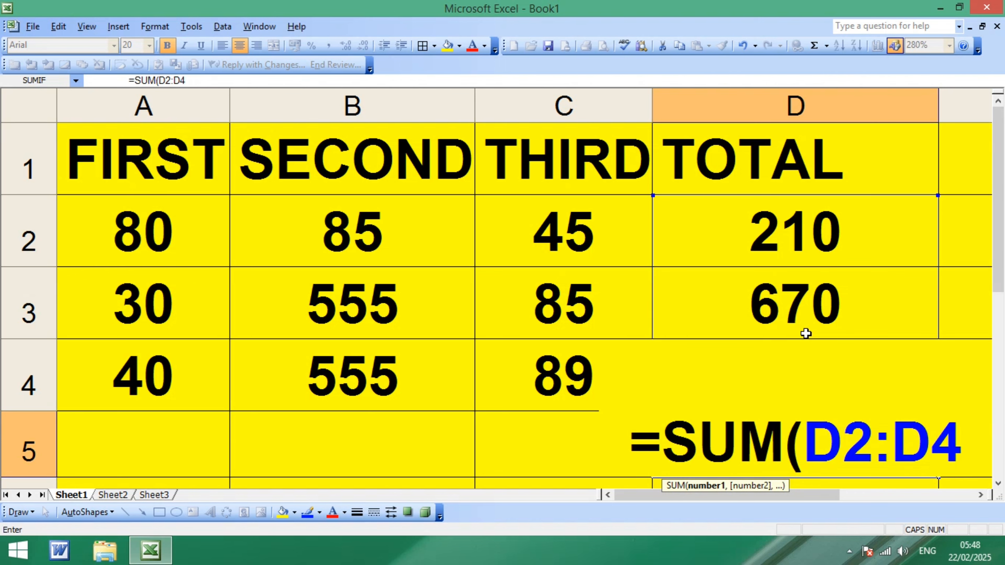
{"action": "type", "text": ")"}
{"action": "key", "text": "Return"}
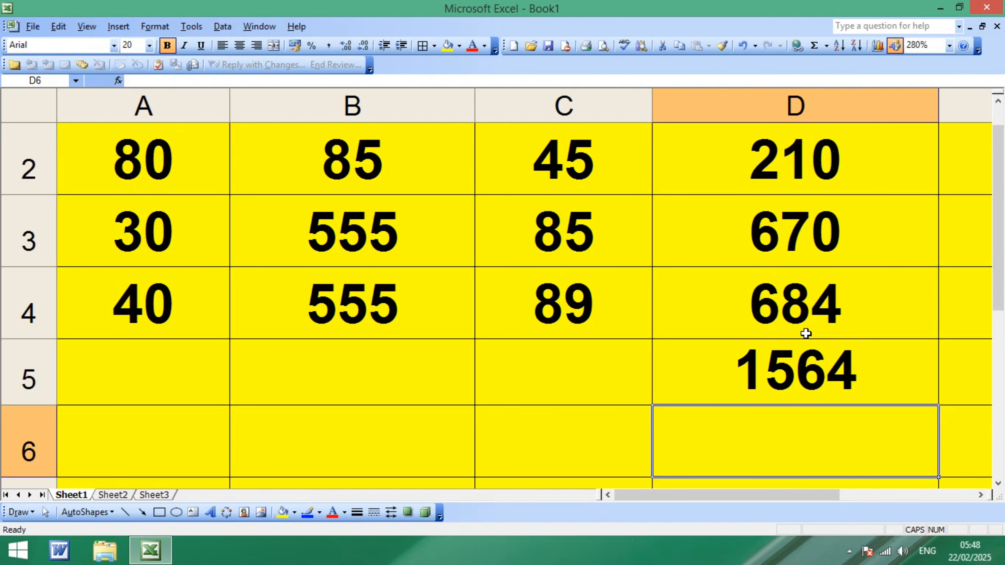
Delete the grand total formula in D5 below the TOTAL column.
{"action": "left_click", "coordinate": [793, 381]}
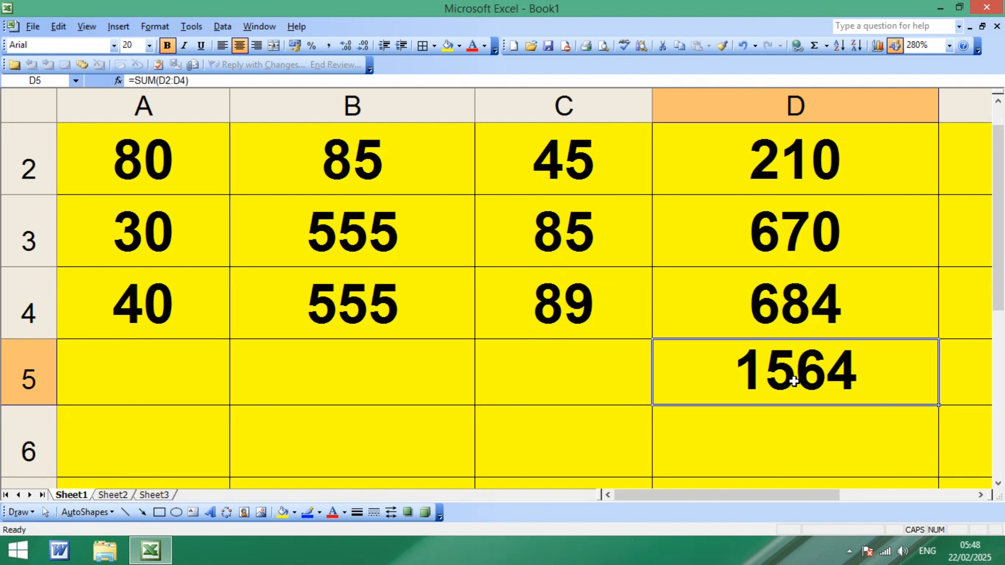
{"action": "key", "text": "Delete"}
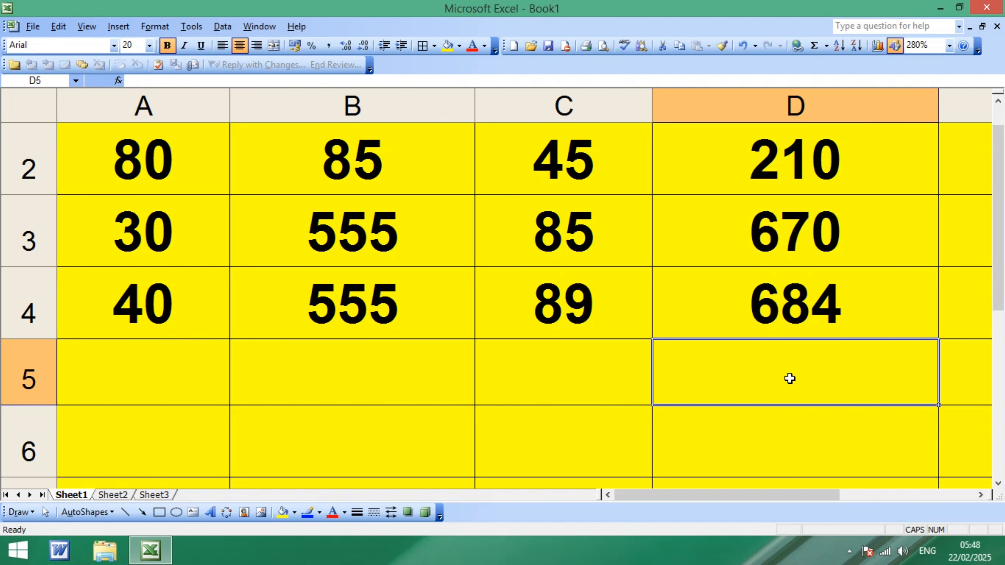
{"action": "scroll", "coordinate": [787, 376], "scroll_direction": "up", "scroll_amount": 1}
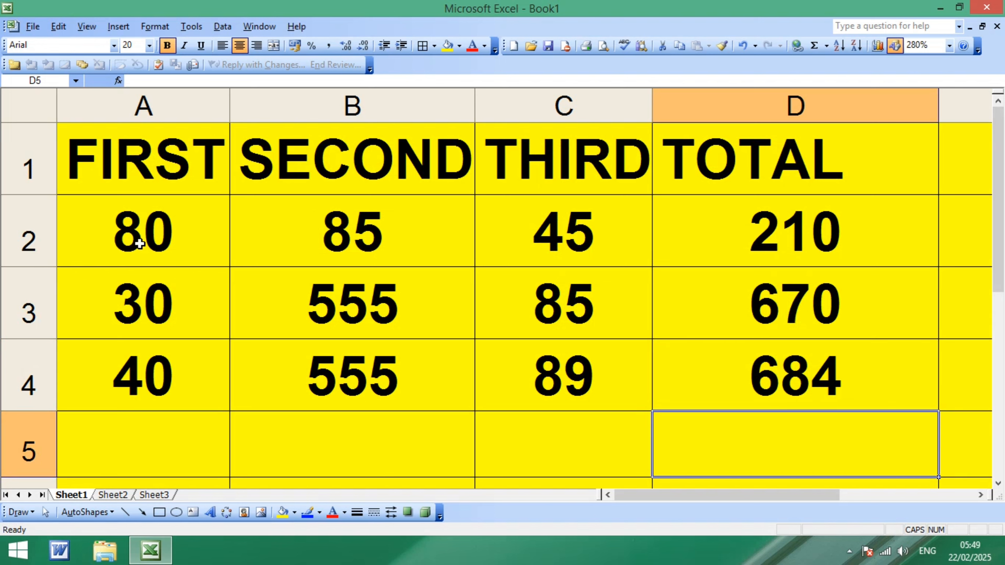
Add up C2 to C4 in the empty cell C5 with AutoSum.
{"action": "left_click_drag", "start_coordinate": [126, 228], "coordinate": [711, 354]}
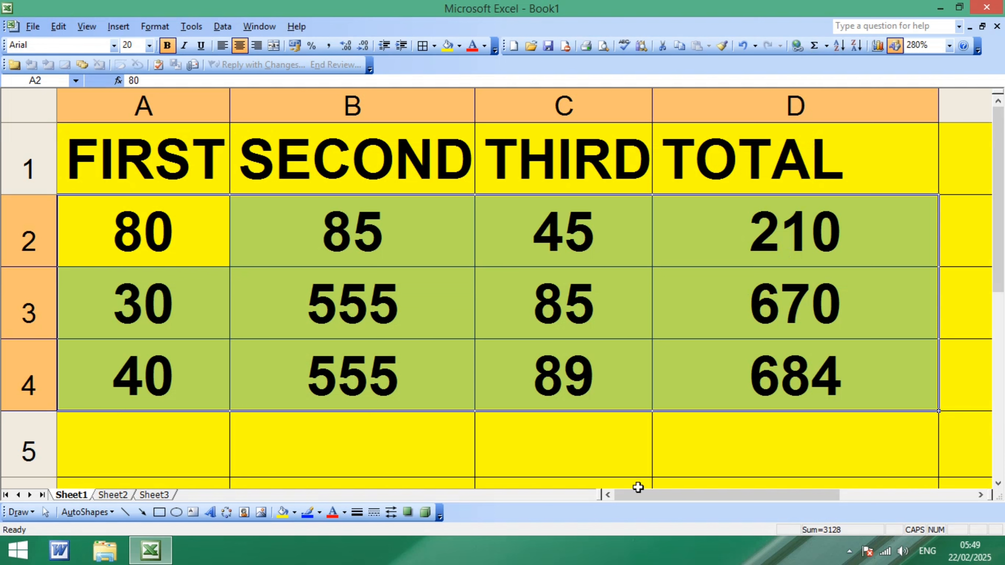
{"action": "left_click", "coordinate": [610, 380]}
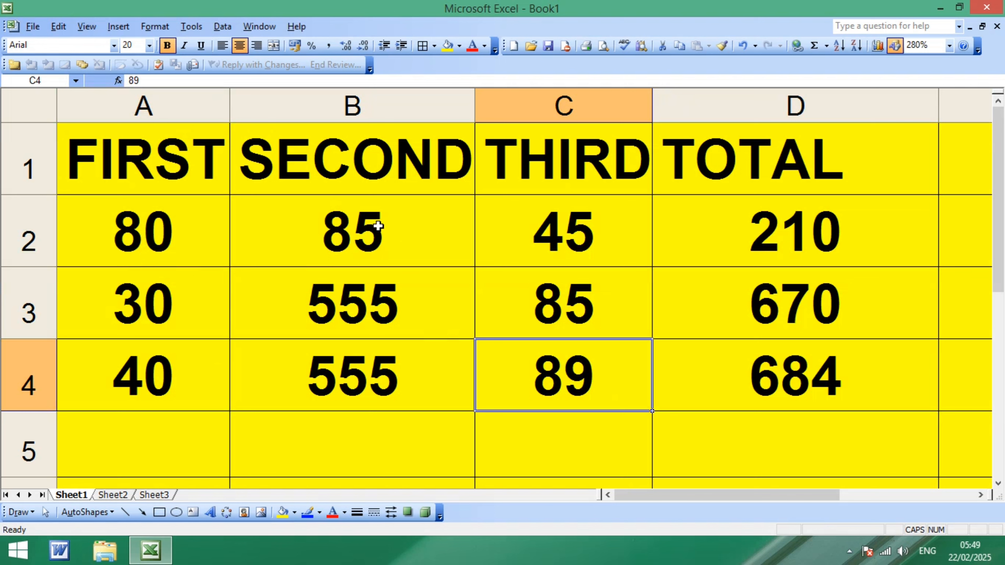
{"action": "left_click", "coordinate": [570, 444]}
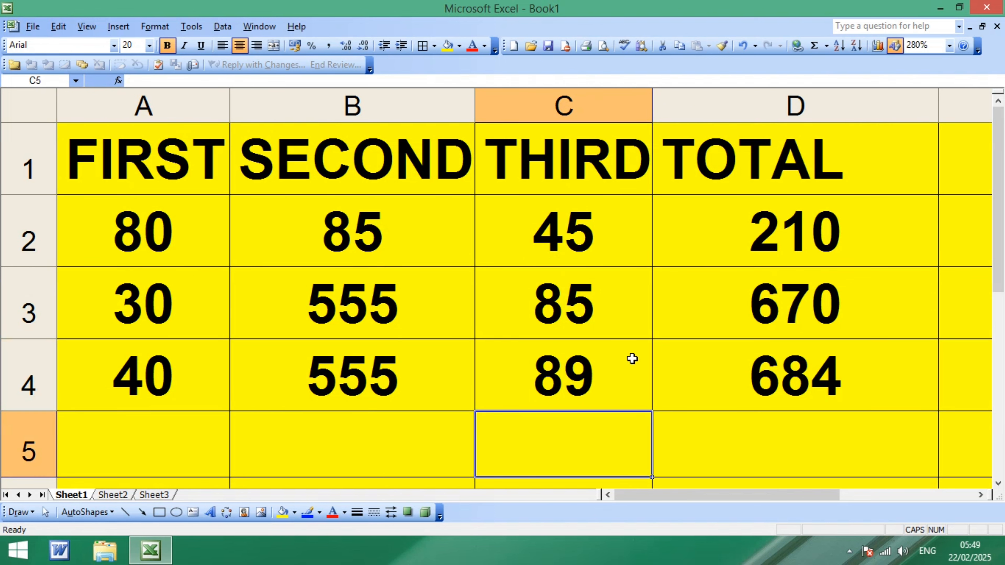
{"action": "left_click", "coordinate": [814, 46]}
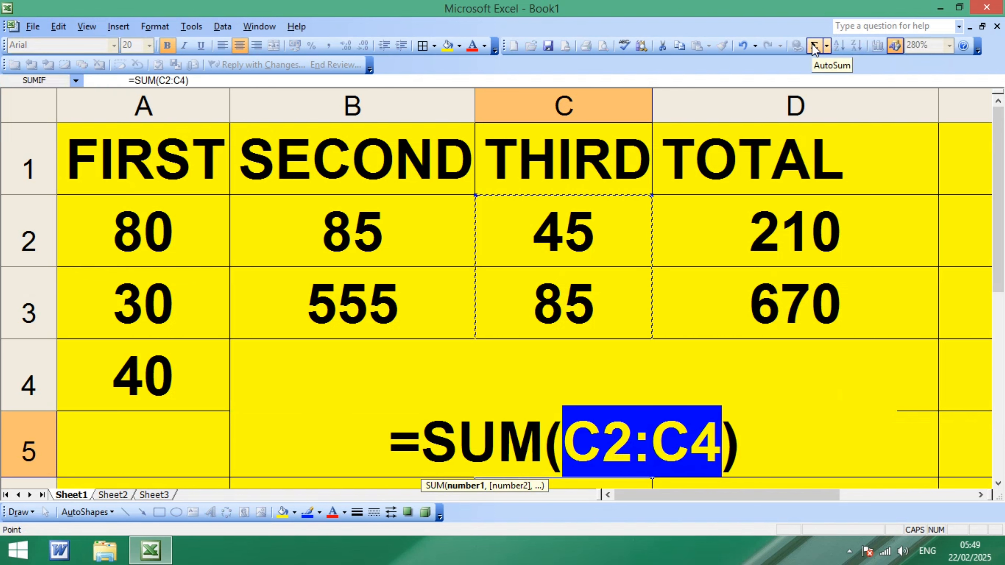
{"action": "key", "text": "Return"}
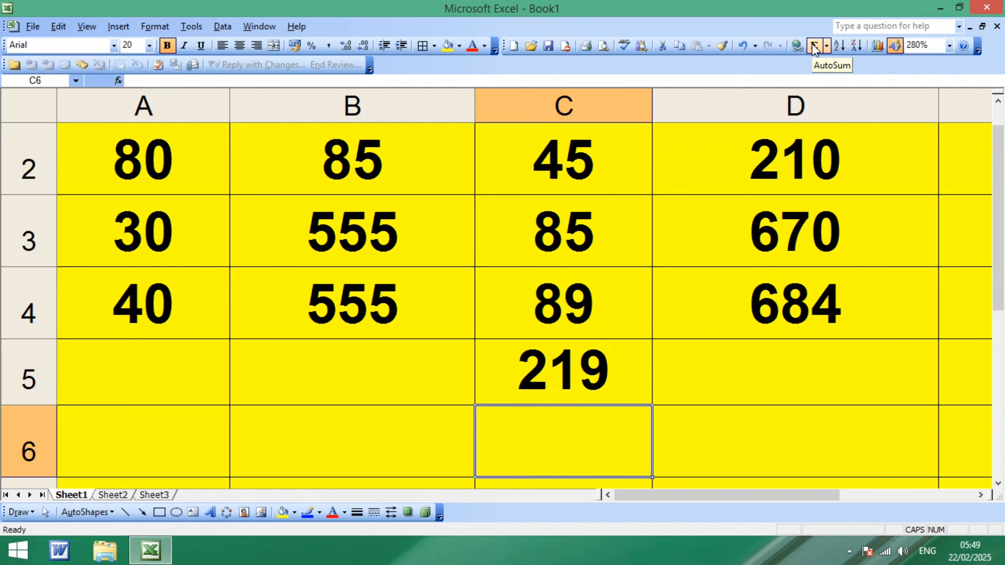
Clear the AutoSum result in C5 below the THIRD column.
{"action": "left_click", "coordinate": [585, 374]}
{"action": "key", "text": "Delete"}
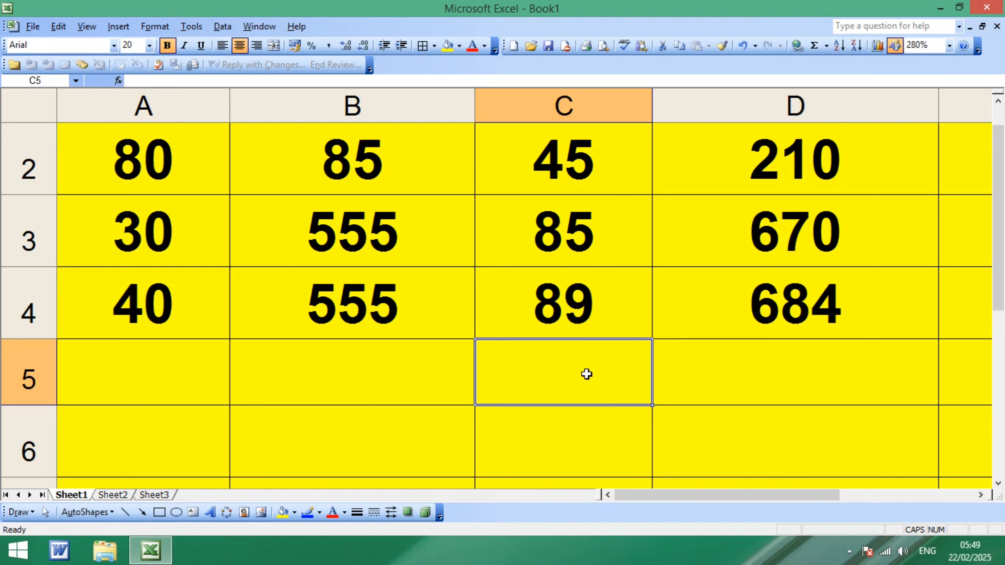
{"action": "scroll", "coordinate": [586, 373], "scroll_direction": "up", "scroll_amount": 1}
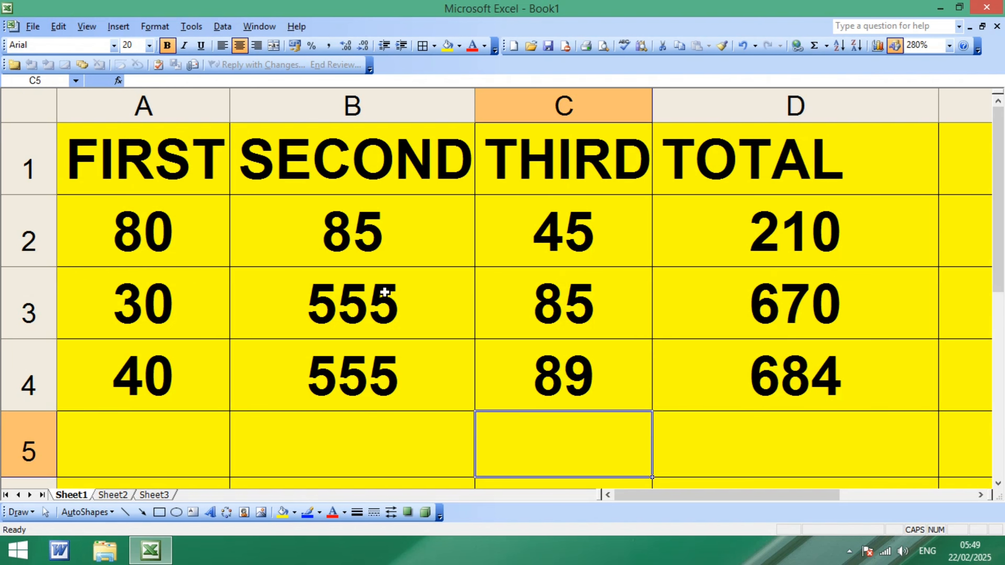
Apply AutoSum to the selected range B2 to B4 and delete the resulting sum in B5.
{"action": "left_click_drag", "start_coordinate": [366, 238], "coordinate": [366, 369]}
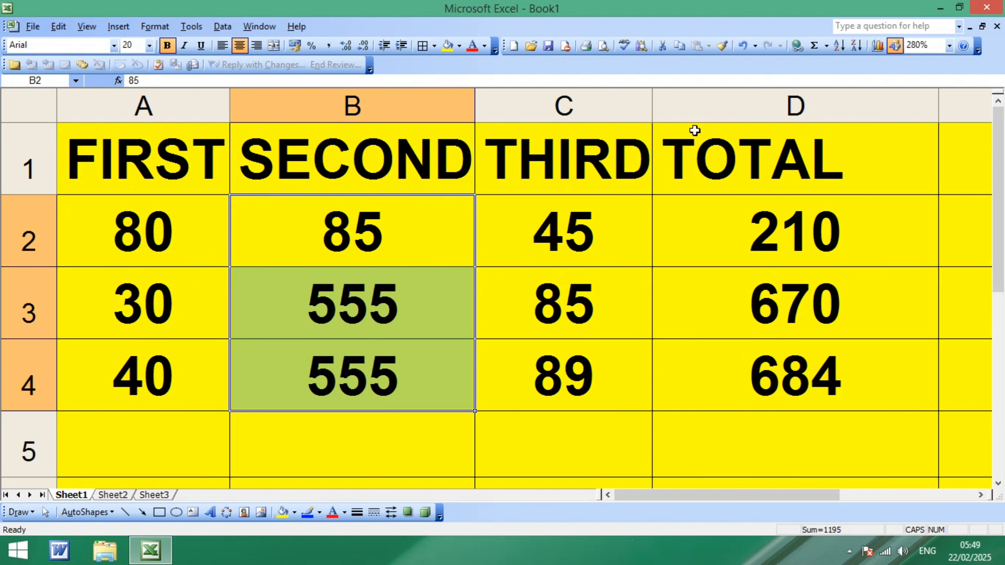
{"action": "left_click", "coordinate": [813, 47]}
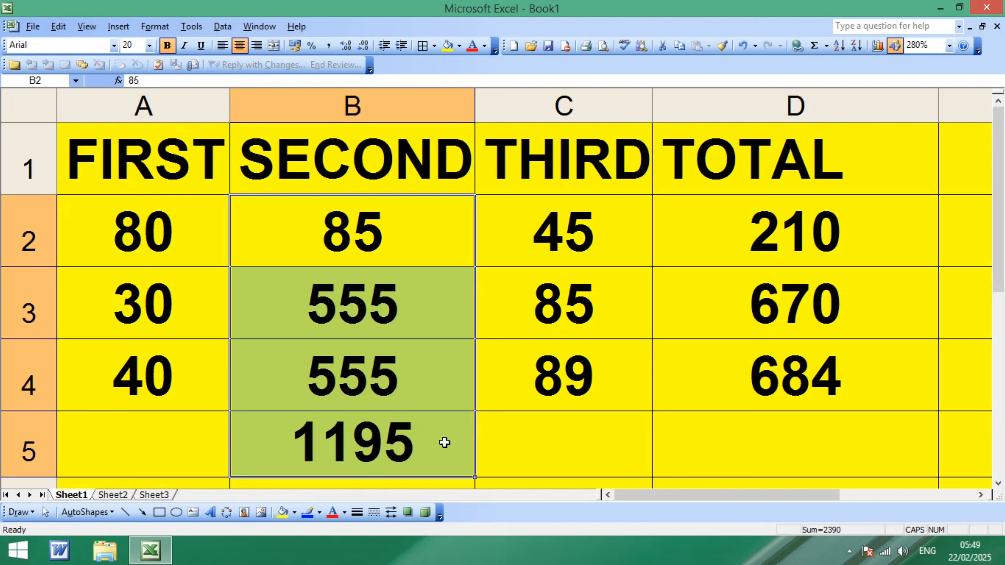
{"action": "left_click", "coordinate": [393, 443]}
{"action": "key", "text": "Delete"}
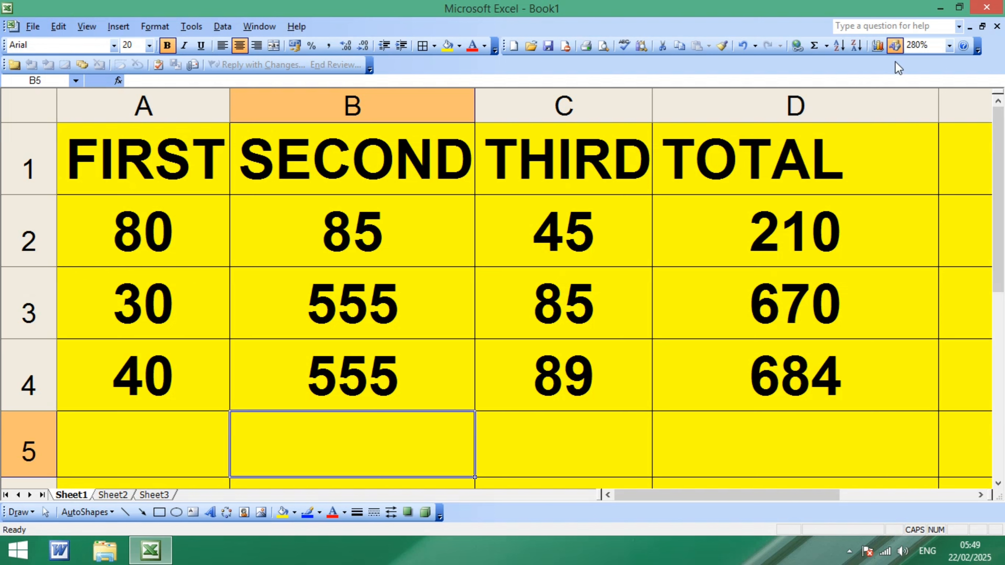
Insert an AutoSum of B2 to B4 in B5 below the SECOND column.
{"action": "left_click", "coordinate": [814, 47]}
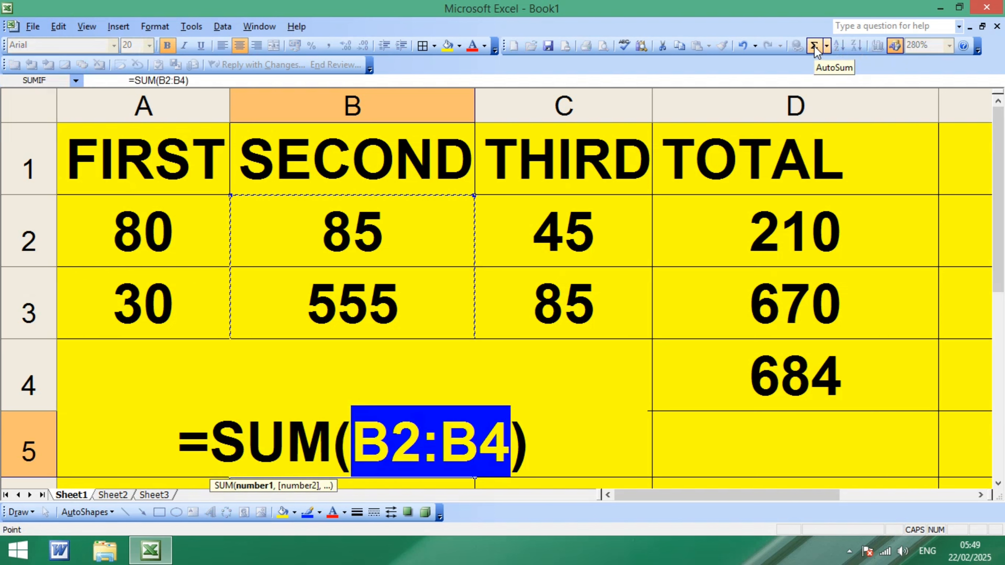
{"action": "key", "text": "Return"}
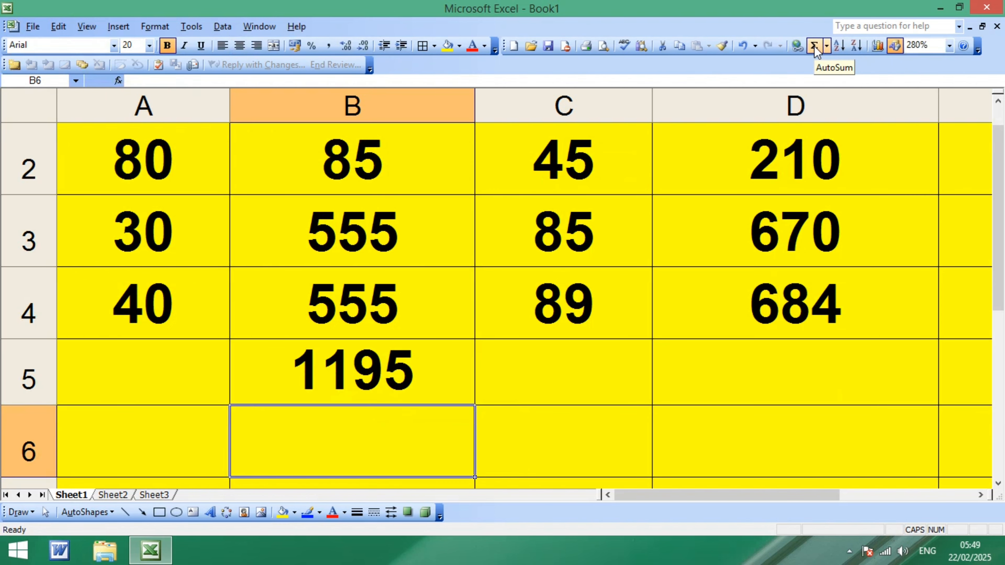
Clear the AutoSum result in B5 below the SECOND column.
{"action": "key", "text": "Up"}
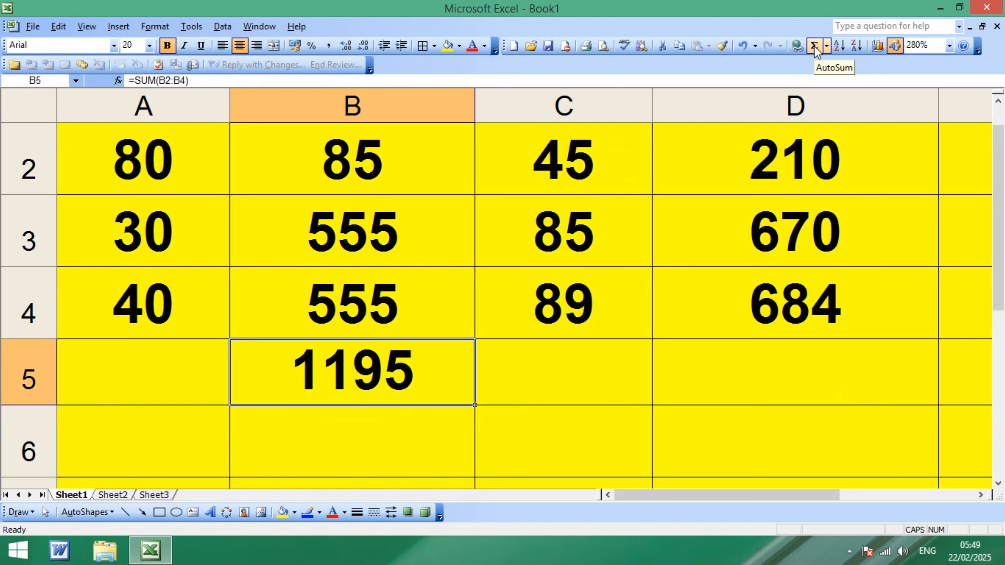
{"action": "key", "text": "Delete"}
{"action": "key", "text": "Up"}
{"action": "key", "text": "Up"}
{"action": "key", "text": "Up"}
{"action": "key", "text": "Up"}
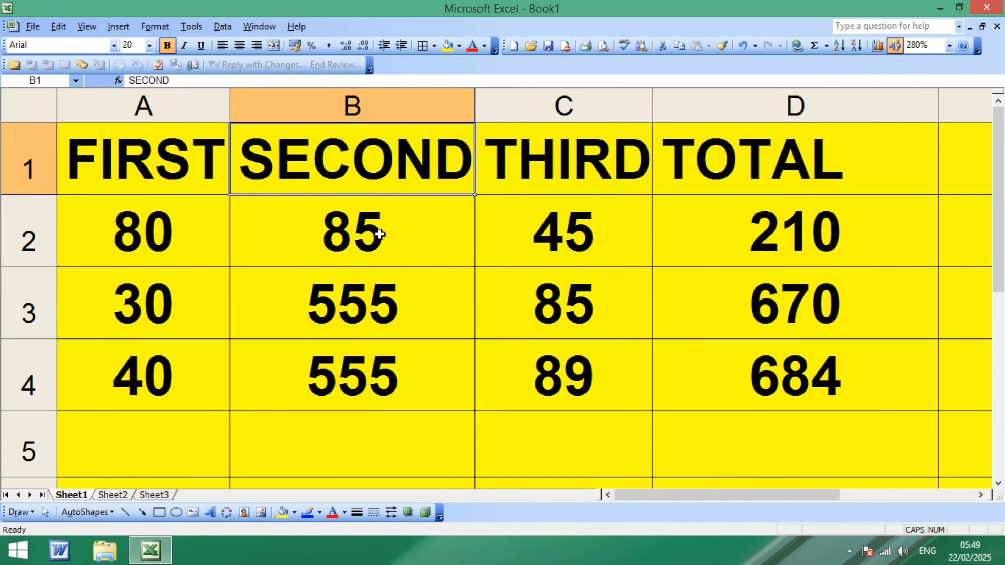
Apply AutoSum to the selected ranges B2 to B4 and C2 to C4 so their sums land in row 5.
{"action": "left_click", "coordinate": [378, 225]}
{"action": "left_click_drag", "start_coordinate": [379, 225], "coordinate": [380, 362]}
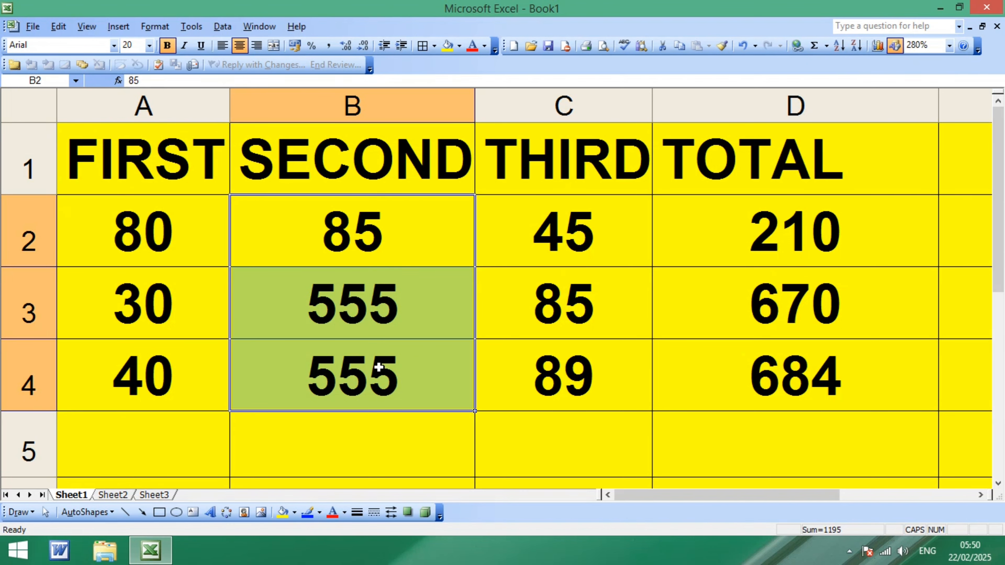
{"action": "left_click", "coordinate": [813, 45]}
{"action": "left_click", "coordinate": [515, 434]}
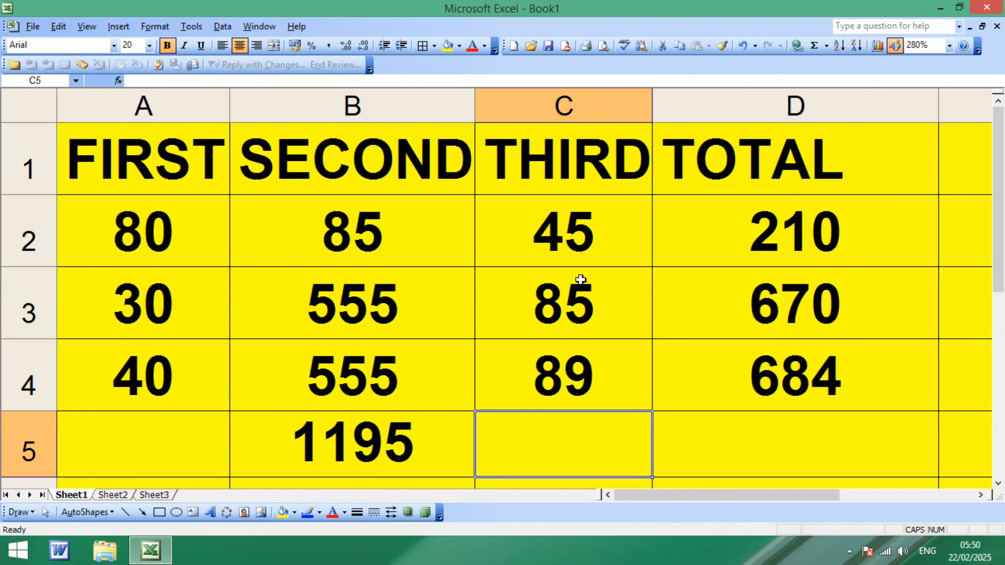
{"action": "left_click_drag", "start_coordinate": [568, 231], "coordinate": [578, 369]}
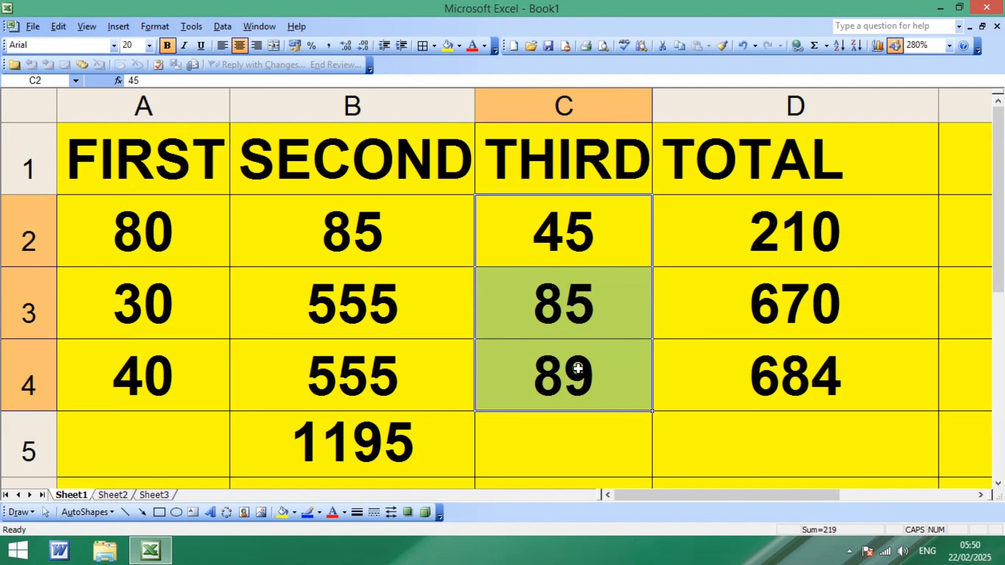
{"action": "left_click", "coordinate": [814, 45]}
Try to apply AutoSum to the selected TOTAL values in D2 to D4.
{"action": "left_click_drag", "start_coordinate": [794, 232], "coordinate": [799, 375]}
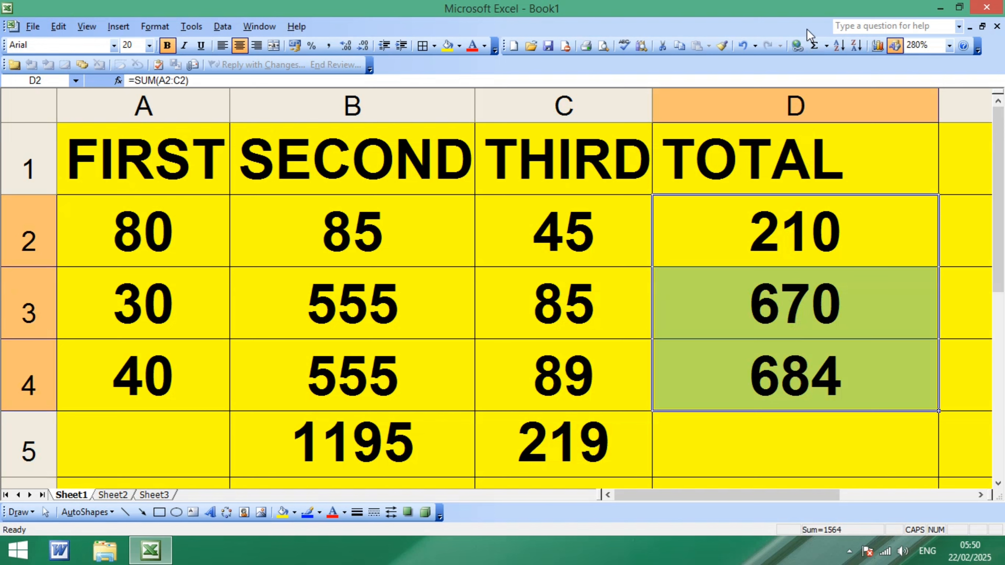
{"action": "left_click", "coordinate": [814, 45]}
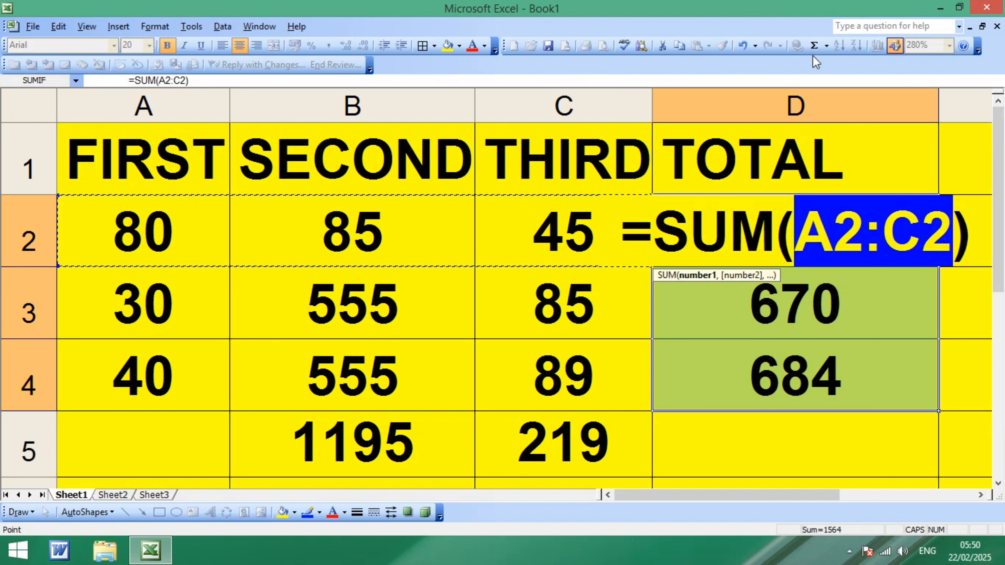
{"action": "left_click", "coordinate": [813, 55]}
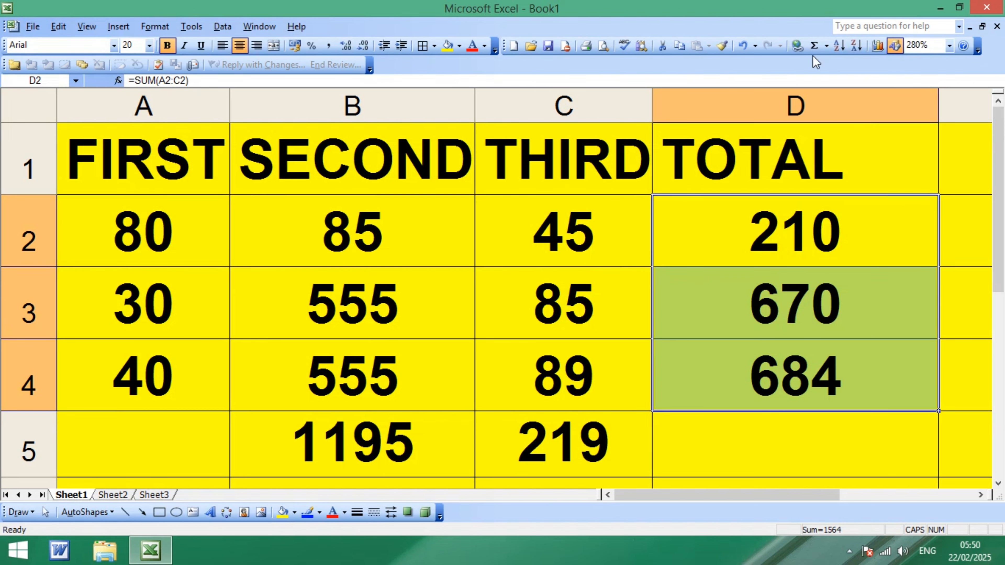
{"action": "left_click", "coordinate": [814, 372]}
{"action": "left_click", "coordinate": [723, 437]}
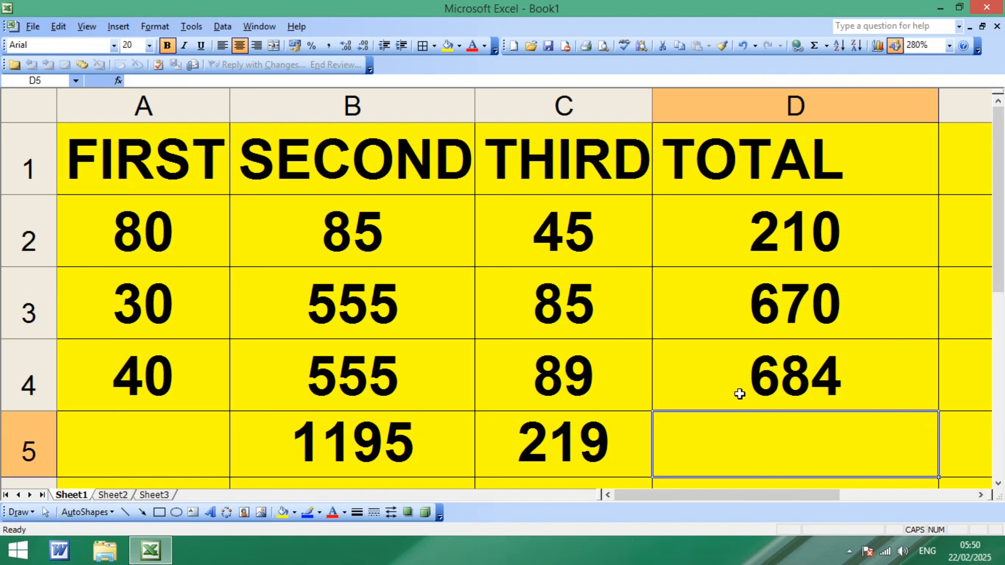
Apply AutoSum to the selected range A2 to A4 so the FIRST column's sum goes in A5.
{"action": "left_click", "coordinate": [158, 228]}
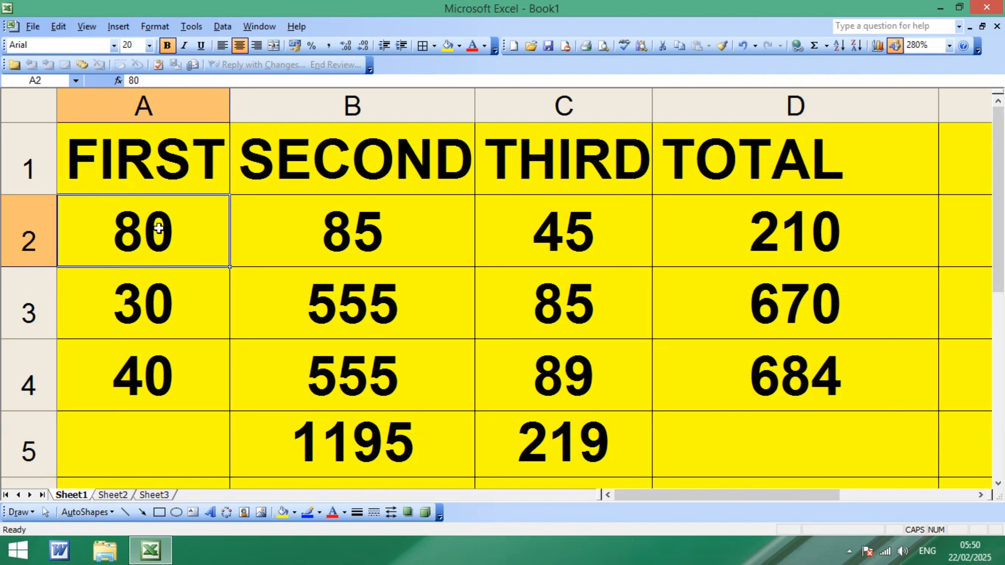
{"action": "left_click_drag", "start_coordinate": [159, 229], "coordinate": [150, 376]}
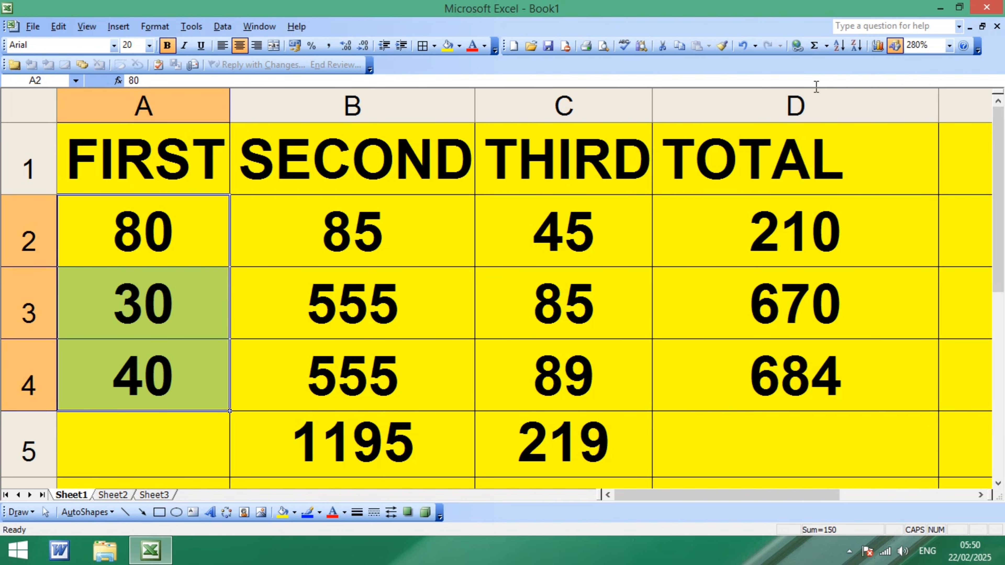
{"action": "left_click", "coordinate": [814, 45]}
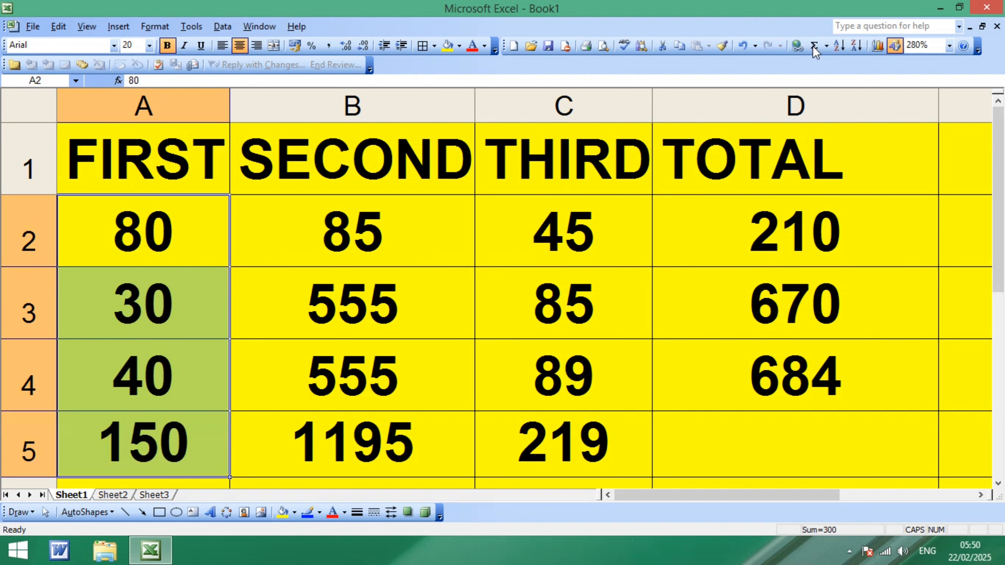
{"action": "left_click", "coordinate": [189, 439]}
Add up D2 to D4 in the empty cell D5 with AutoSum and delete the sum.
{"action": "left_click", "coordinate": [789, 448]}
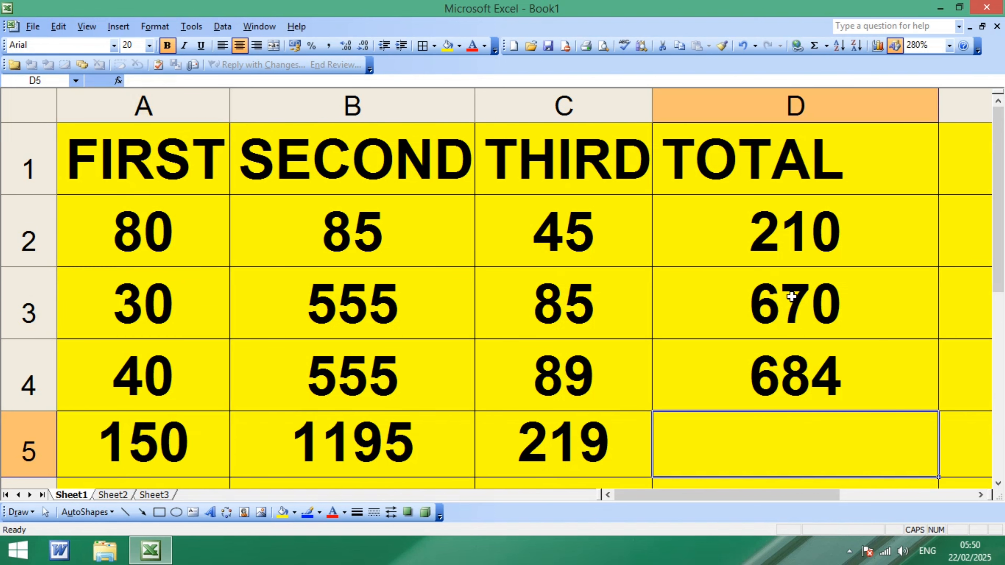
{"action": "left_click", "coordinate": [813, 51]}
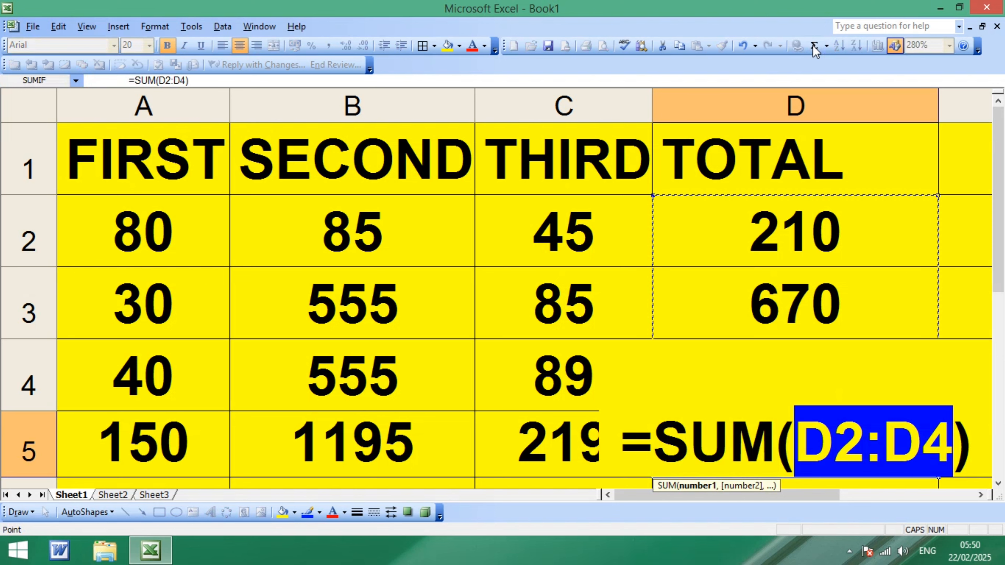
{"action": "key", "text": "Return"}
{"action": "left_click", "coordinate": [847, 368]}
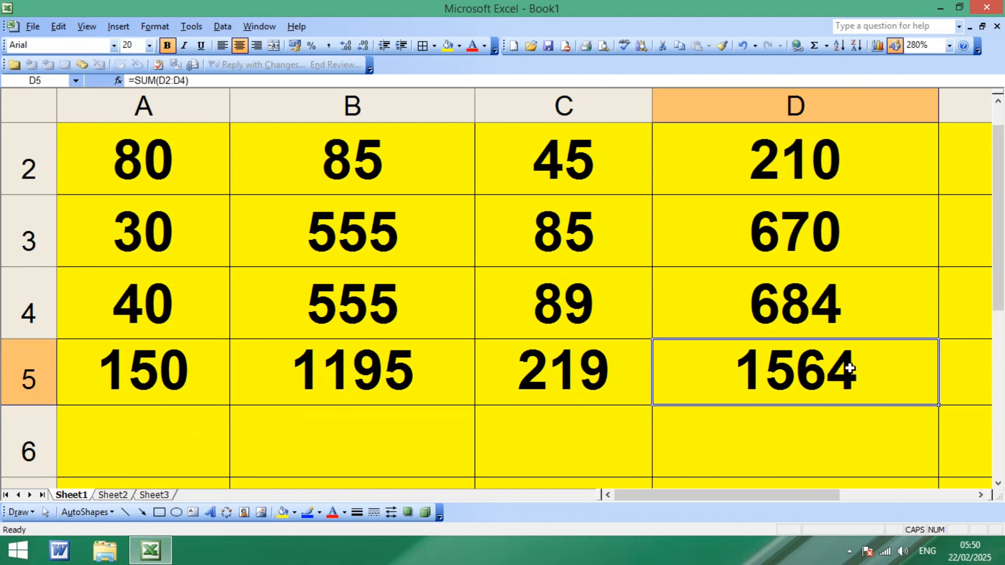
{"action": "key", "text": "Delete"}
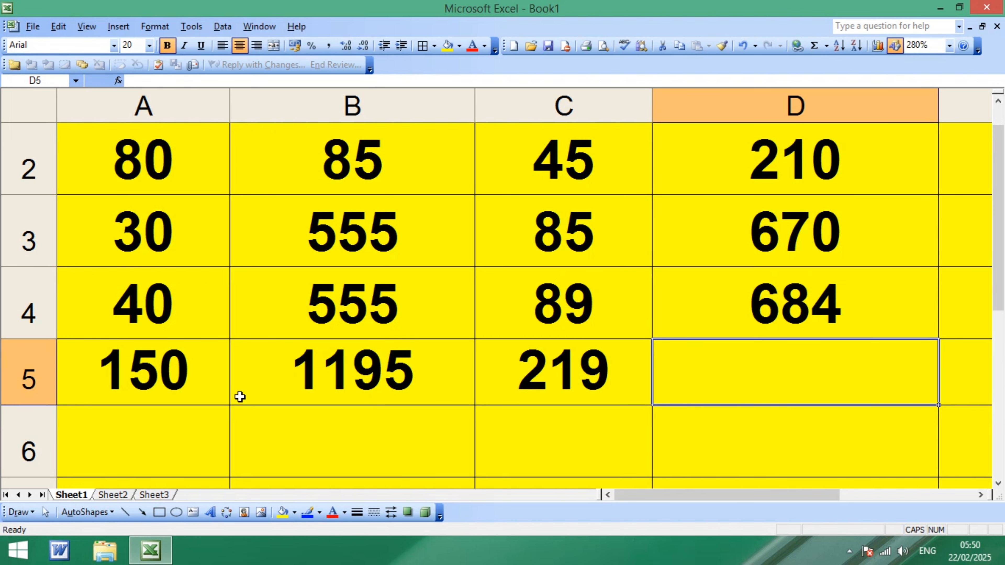
Clear the column sums in A5 to C5.
{"action": "left_click", "coordinate": [149, 378]}
{"action": "left_click_drag", "start_coordinate": [149, 377], "coordinate": [548, 380]}
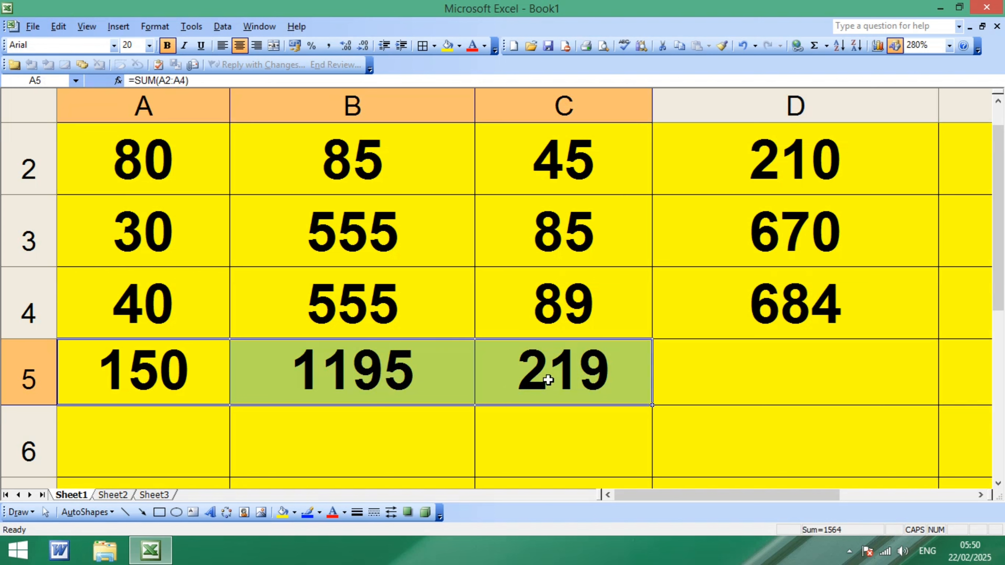
{"action": "key", "text": "Delete"}
{"action": "left_click", "coordinate": [827, 386]}
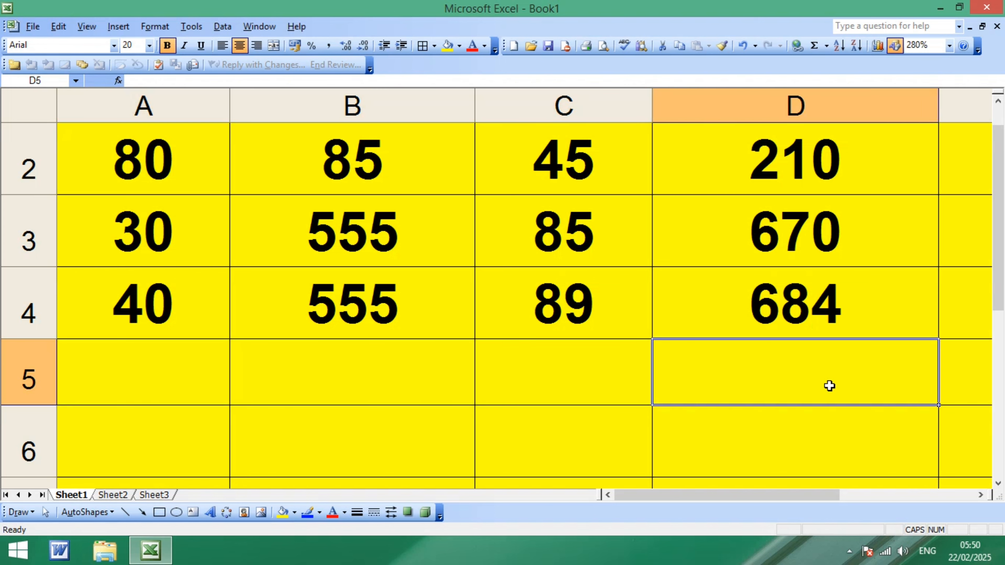
Try AutoSum once more on the selected range D2 to D4 in the TOTAL column.
{"action": "scroll", "coordinate": [829, 386], "scroll_direction": "up", "scroll_amount": 1}
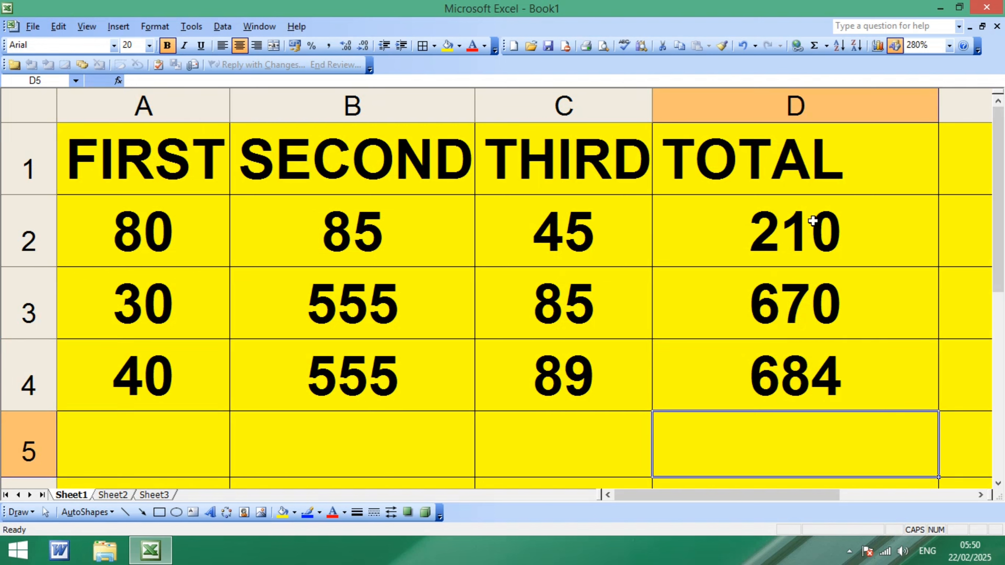
{"action": "left_click_drag", "start_coordinate": [813, 222], "coordinate": [811, 370]}
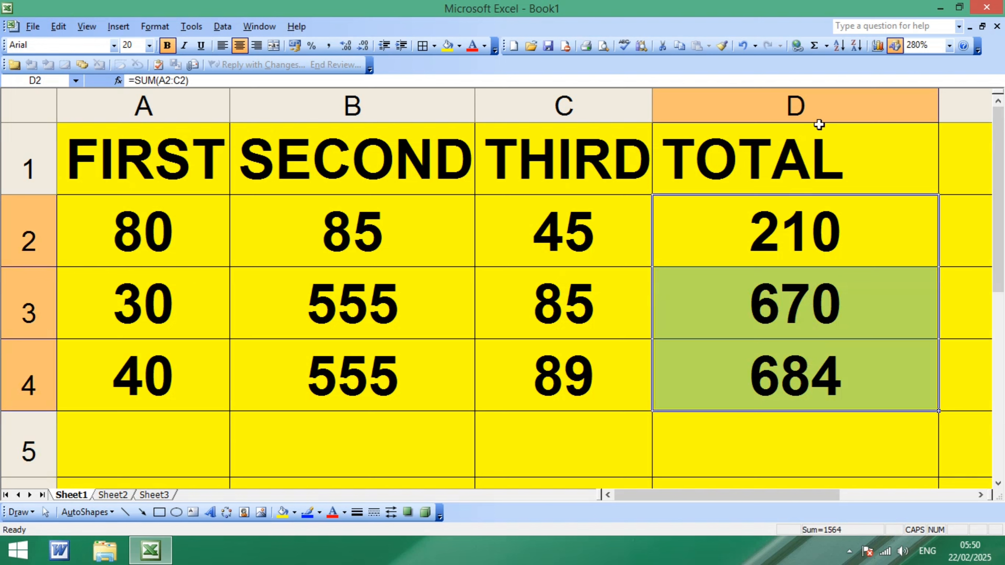
{"action": "left_click", "coordinate": [814, 47]}
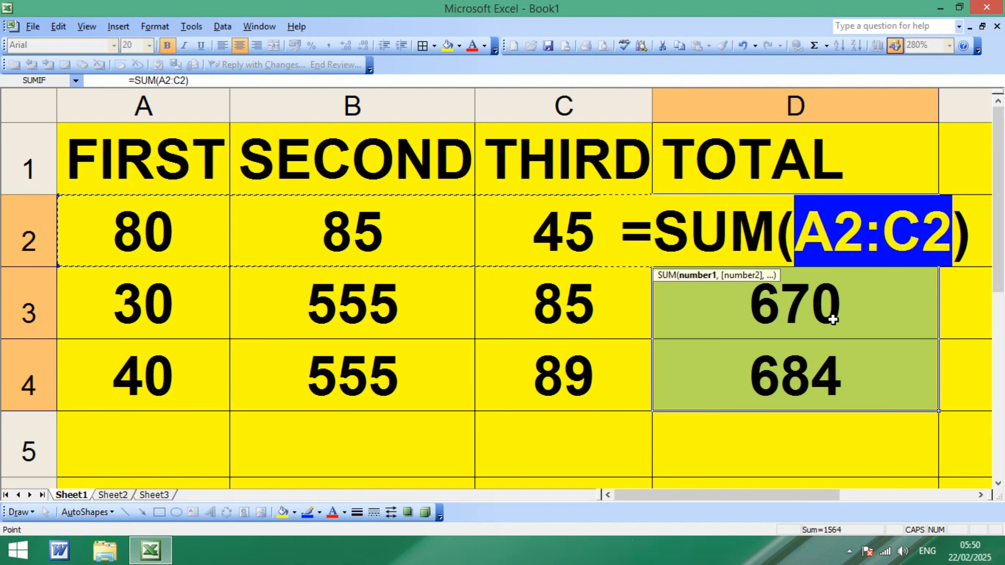
{"action": "key", "text": "Return"}
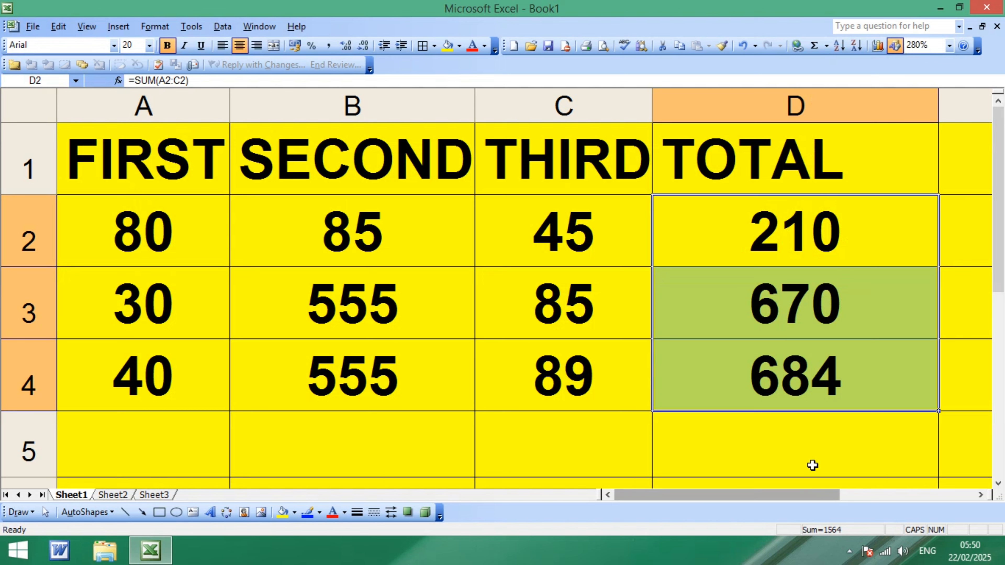
Insert an AutoSum of D2 to D4 in D5 below the TOTAL column and clear it.
{"action": "left_click", "coordinate": [813, 452]}
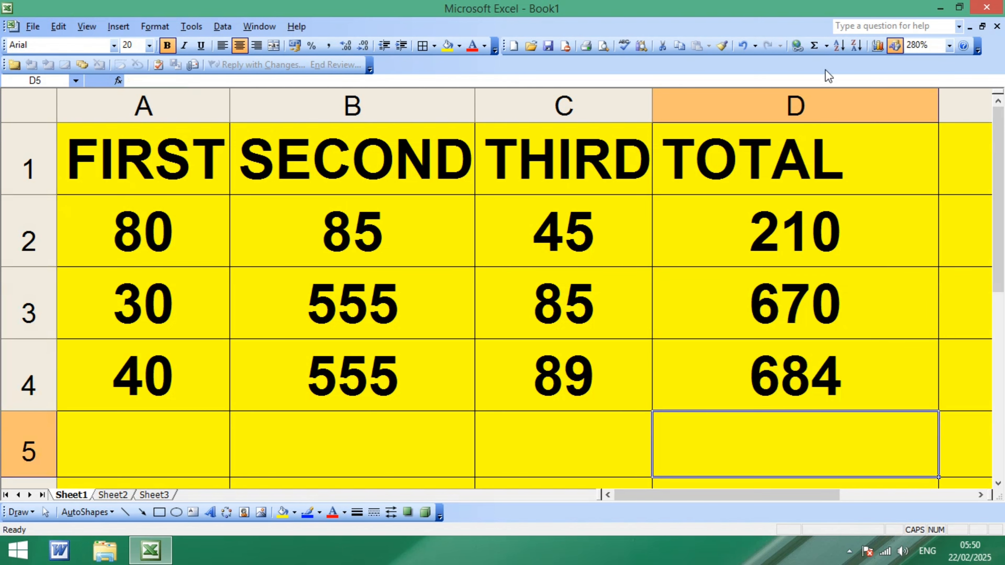
{"action": "left_click", "coordinate": [814, 47]}
{"action": "key", "text": "Return"}
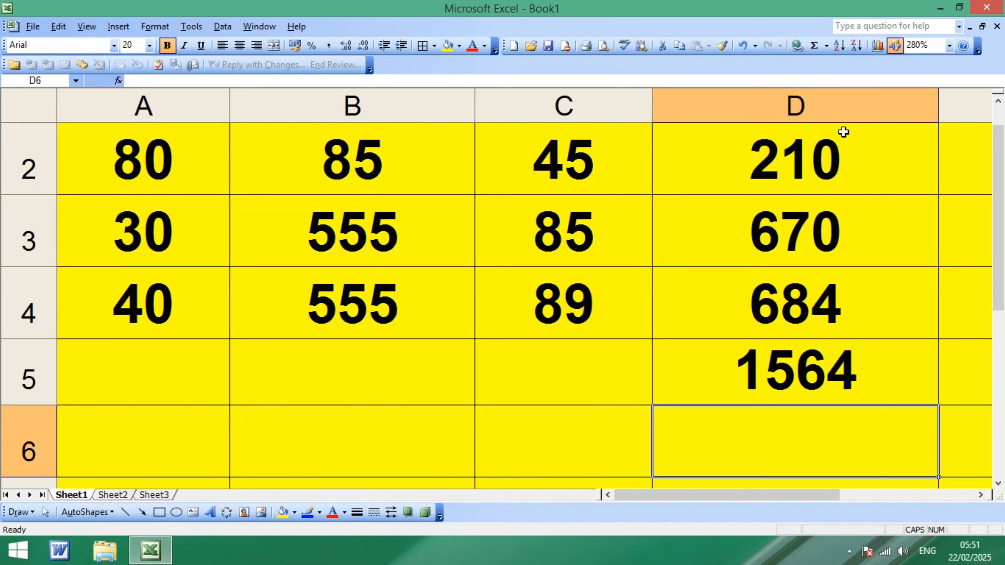
{"action": "left_click", "coordinate": [860, 368]}
{"action": "key", "text": "Delete"}
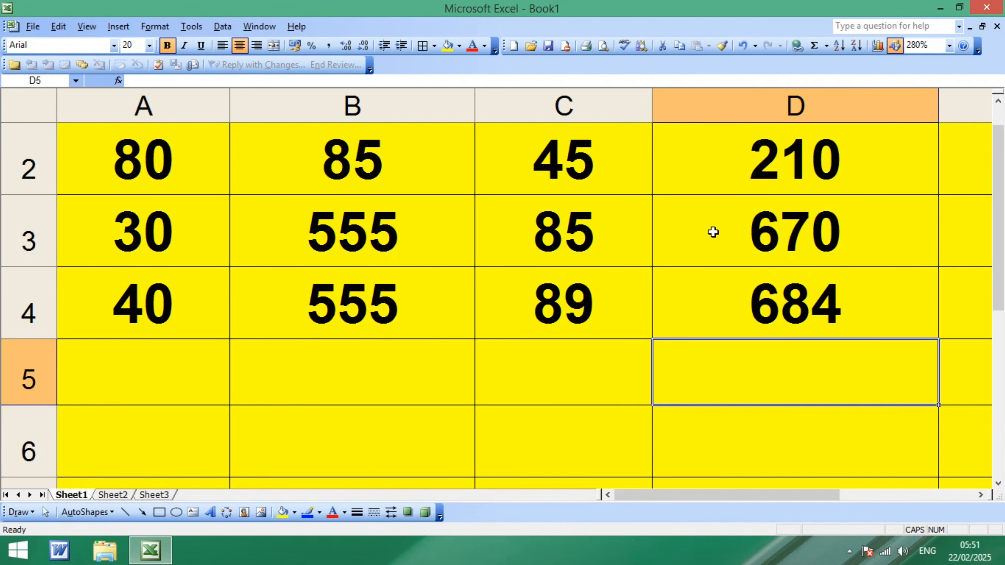
Repeat the AutoSum of D2 to D4 in cell D5 and delete the result again.
{"action": "scroll", "coordinate": [874, 390], "scroll_direction": "up", "scroll_amount": 1}
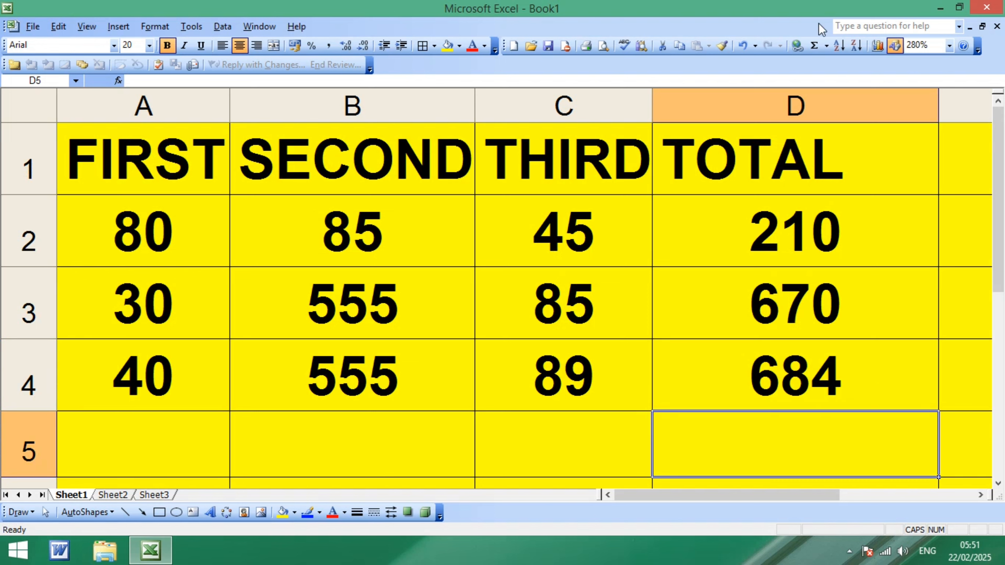
{"action": "left_click", "coordinate": [813, 46]}
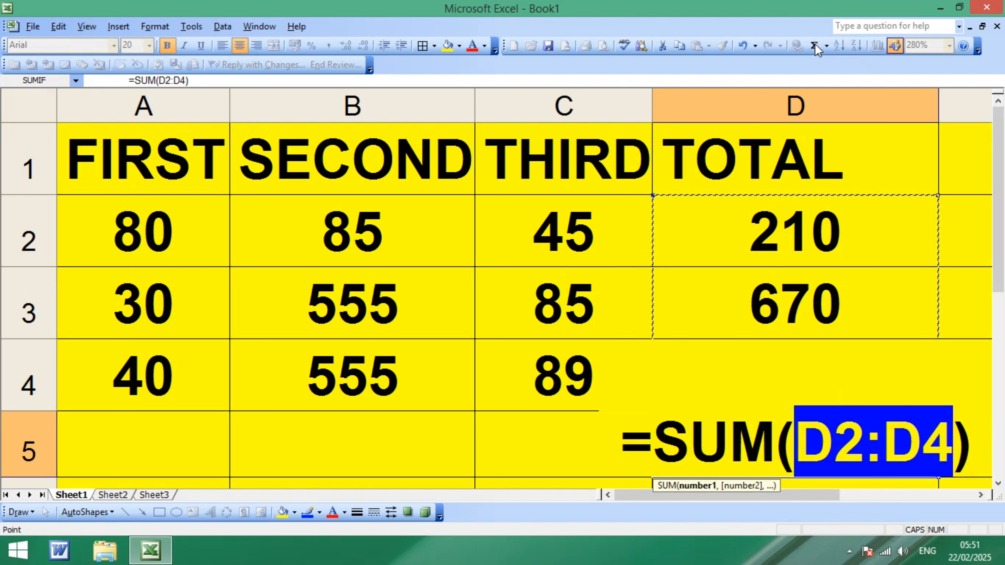
{"action": "key", "text": "Return"}
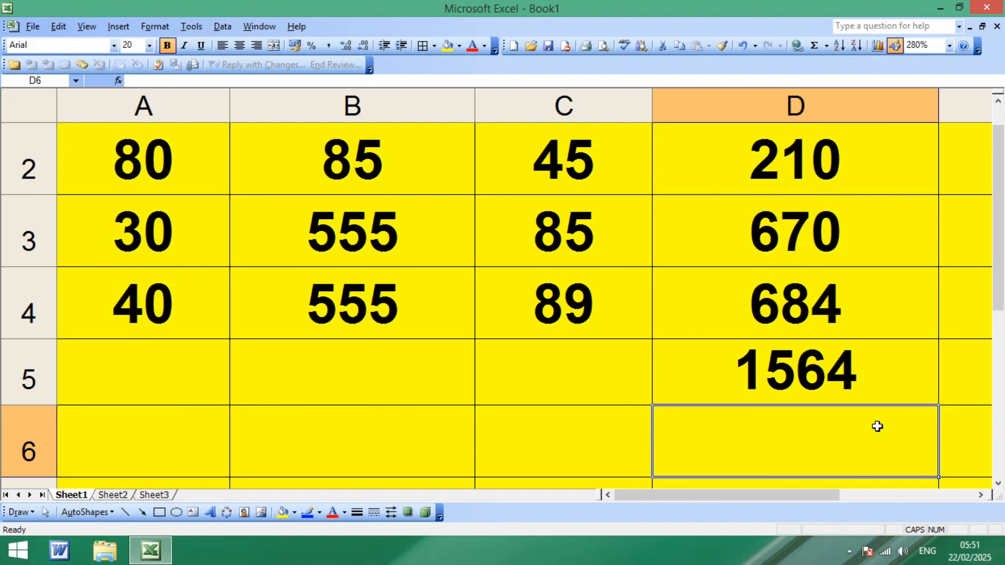
{"action": "left_click", "coordinate": [842, 380]}
{"action": "key", "text": "Delete"}
Insert an AutoSum of B2 to B4 in the empty cell B5 below the SECOND column.
{"action": "scroll", "coordinate": [805, 404], "scroll_direction": "up", "scroll_amount": 1}
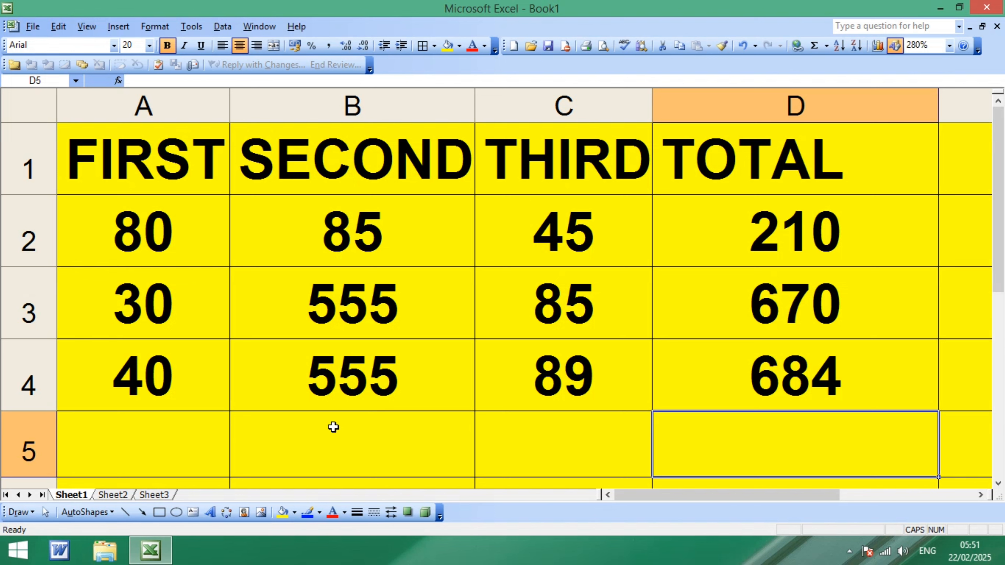
{"action": "left_click", "coordinate": [357, 441]}
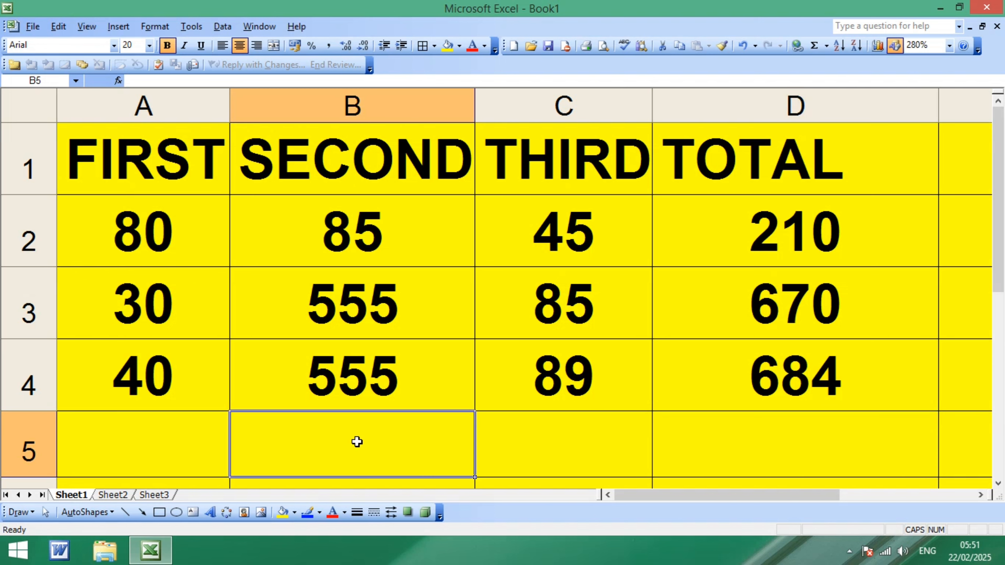
{"action": "key", "text": "alt+equal"}
{"action": "key", "text": "Return"}
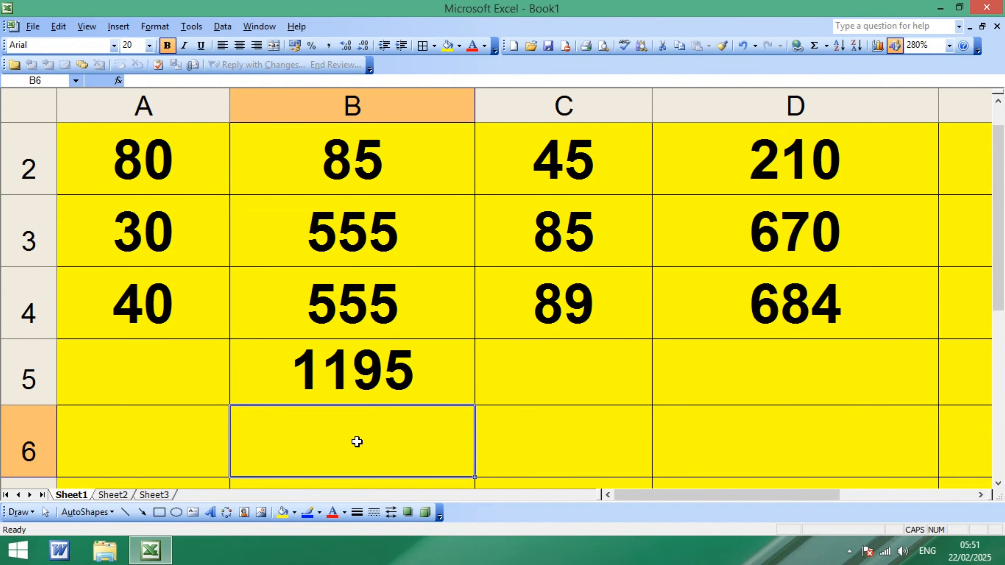
Insert an AutoSum of C2 to C4 in C5 below the THIRD column.
{"action": "scroll", "coordinate": [402, 425], "scroll_direction": "up", "scroll_amount": 1}
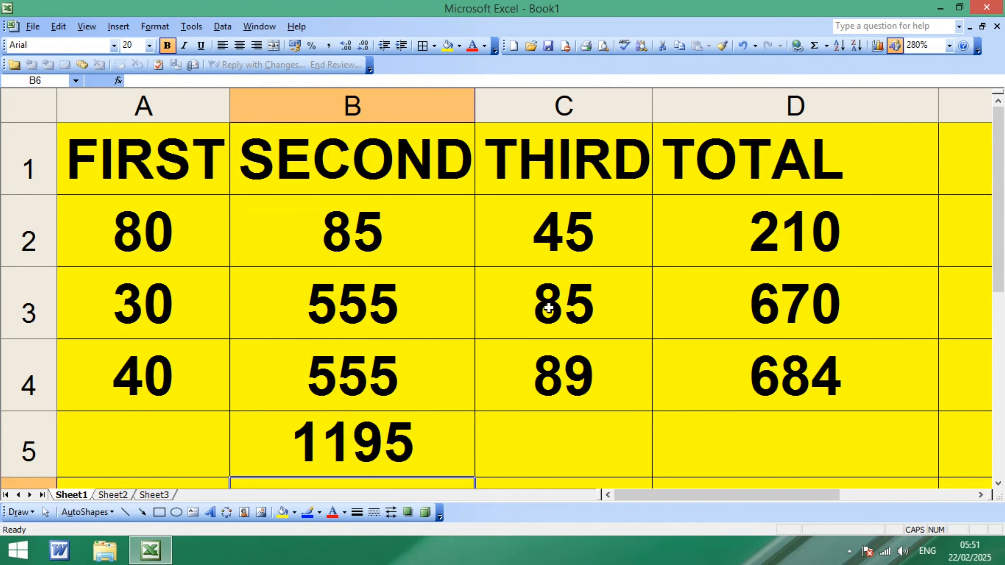
{"action": "left_click", "coordinate": [595, 445]}
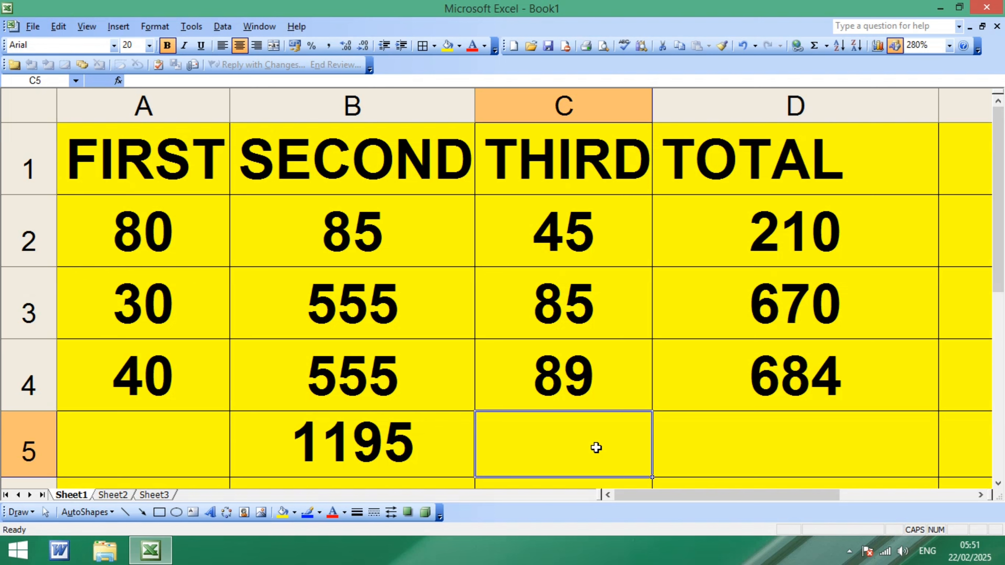
{"action": "key", "text": "alt+equal"}
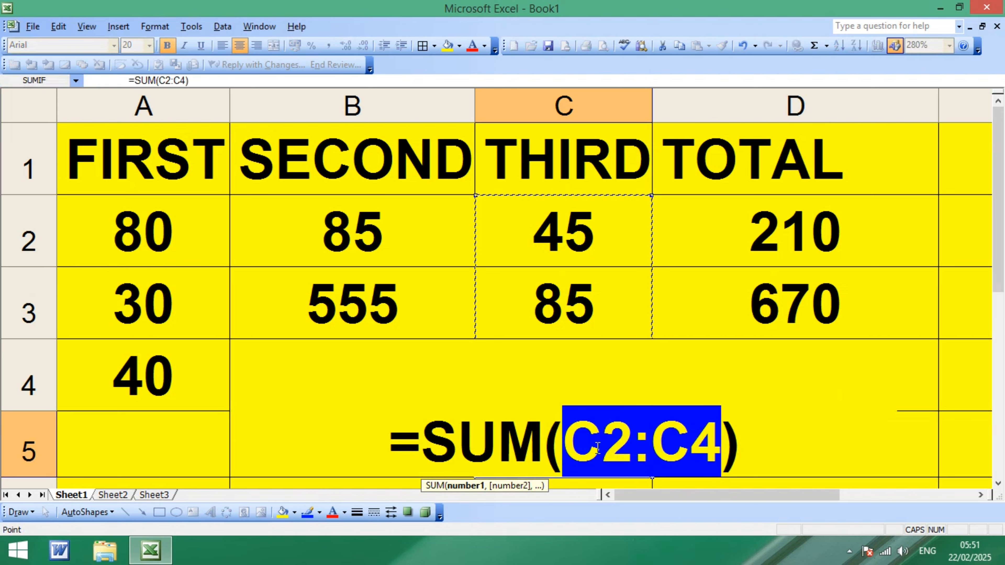
{"action": "key", "text": "Return"}
{"action": "scroll", "coordinate": [596, 447], "scroll_direction": "up", "scroll_amount": 1}
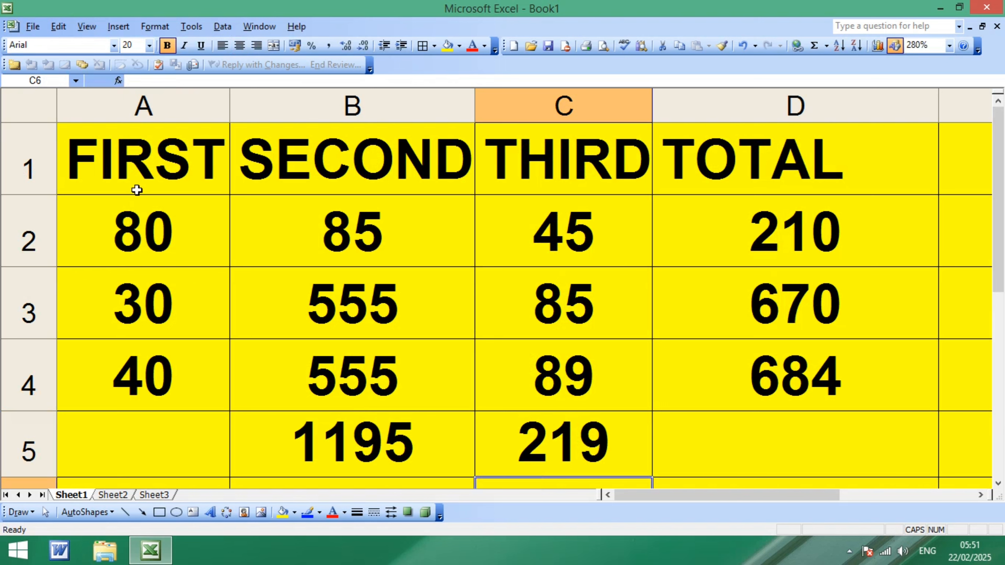
Insert an AutoSum of A2 to A4 in the empty cell A5 below the FIRST column.
{"action": "left_click", "coordinate": [117, 451]}
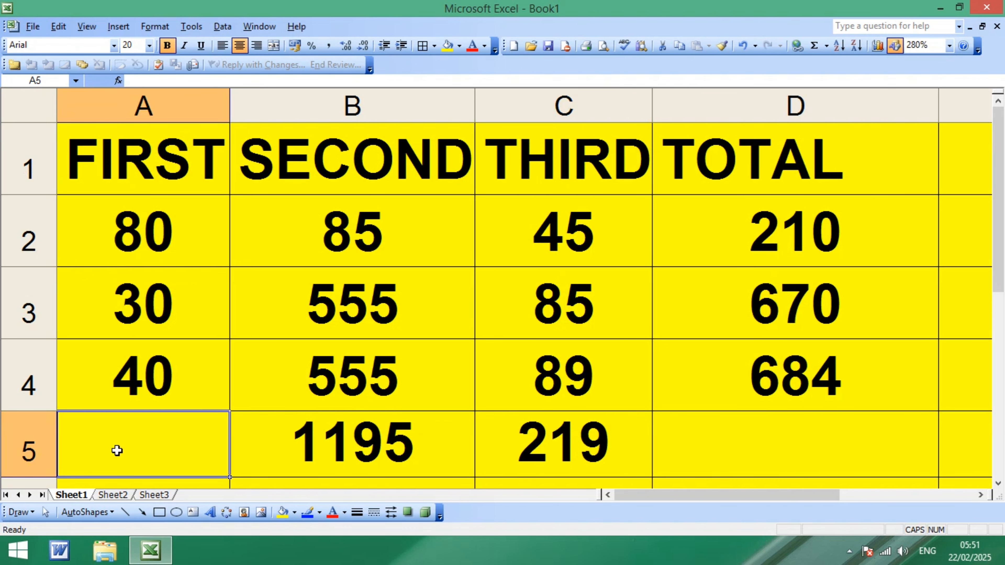
{"action": "key", "text": "alt+equal"}
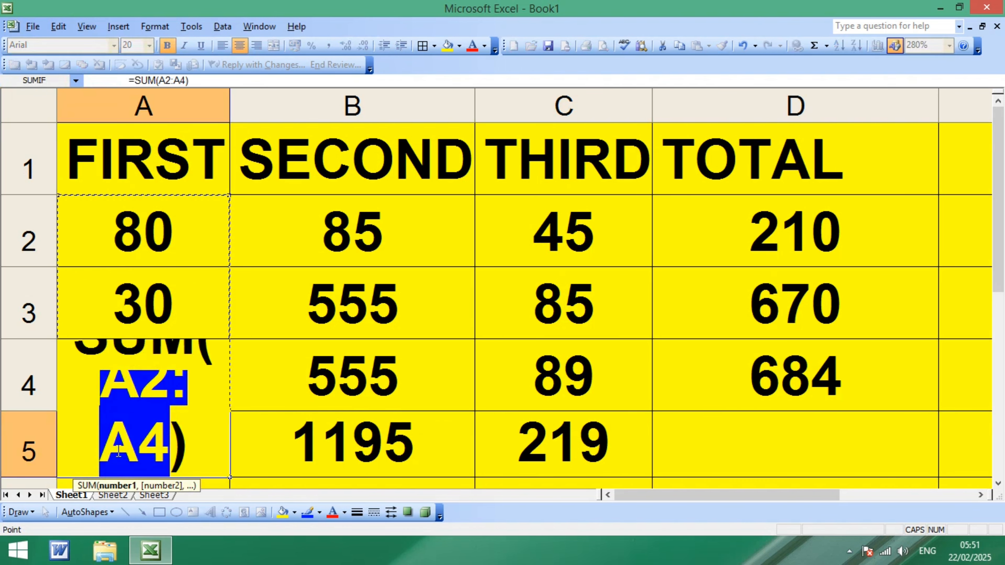
{"action": "key", "text": "Return"}
{"action": "scroll", "coordinate": [116, 458], "scroll_direction": "up", "scroll_amount": 1}
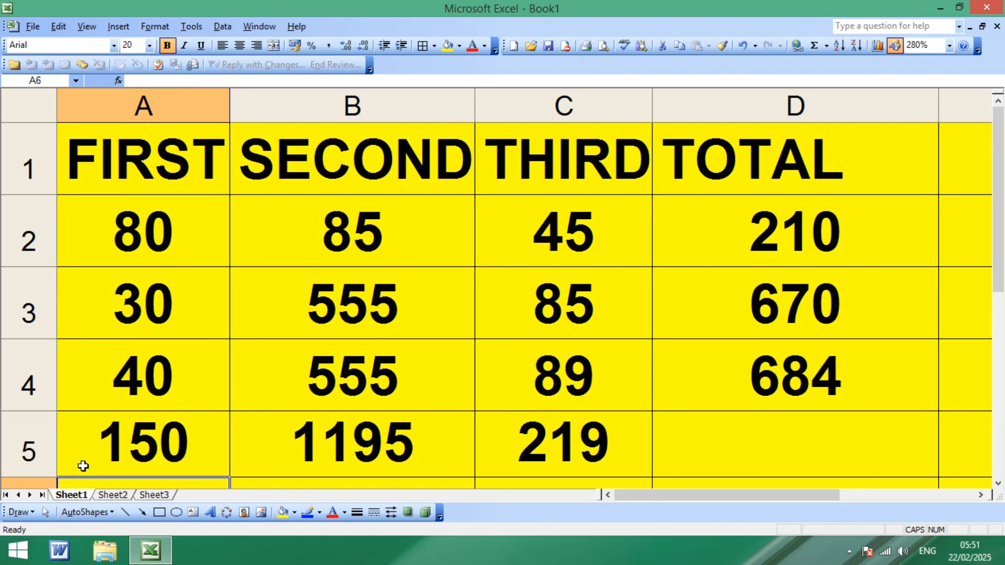
Clear the column sums in A5 to C5 and set the font colour of cells A5 to D5 to red.
{"action": "left_click_drag", "start_coordinate": [127, 459], "coordinate": [596, 442]}
{"action": "key", "text": "Delete"}
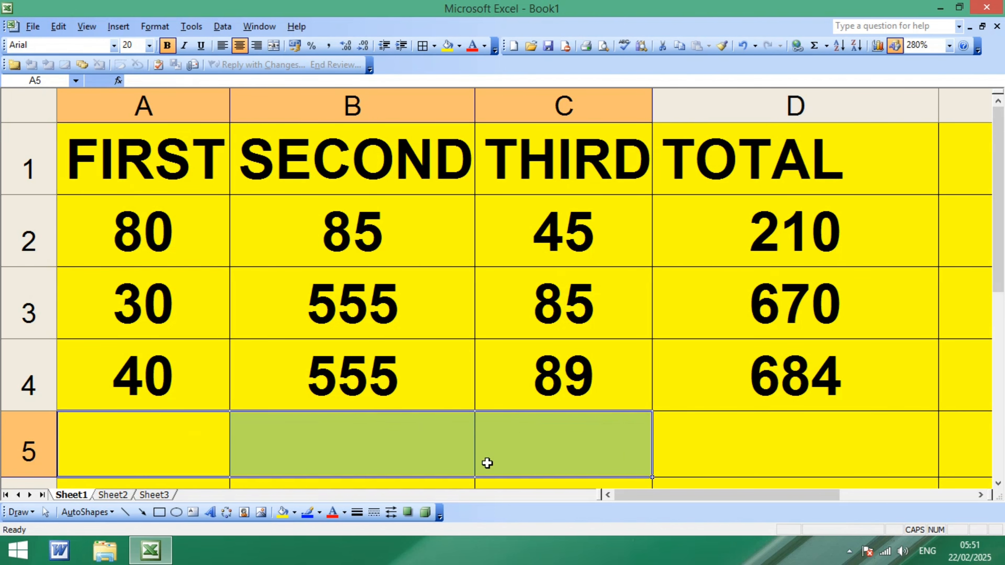
{"action": "left_click_drag", "start_coordinate": [170, 441], "coordinate": [693, 444]}
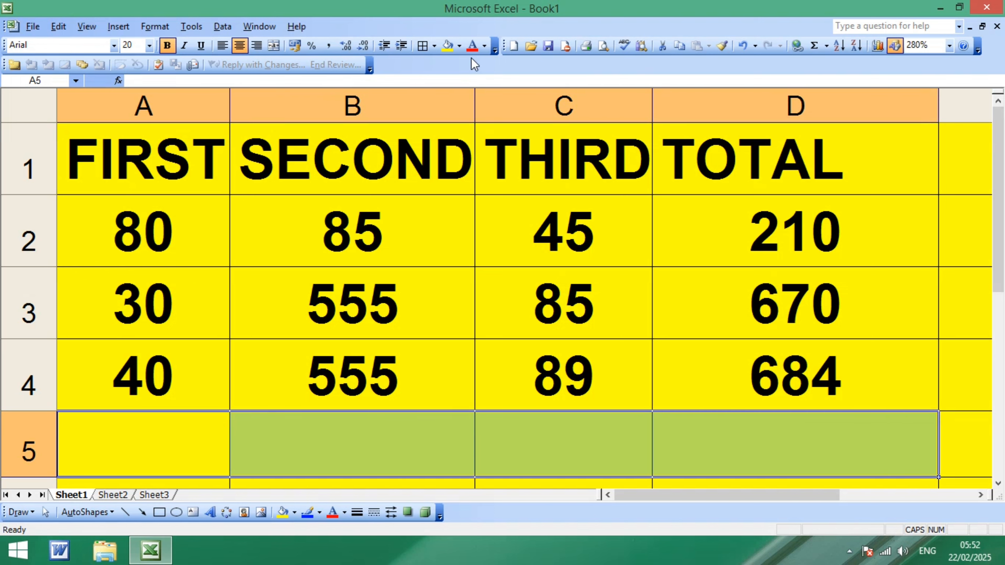
{"action": "left_click", "coordinate": [420, 444]}
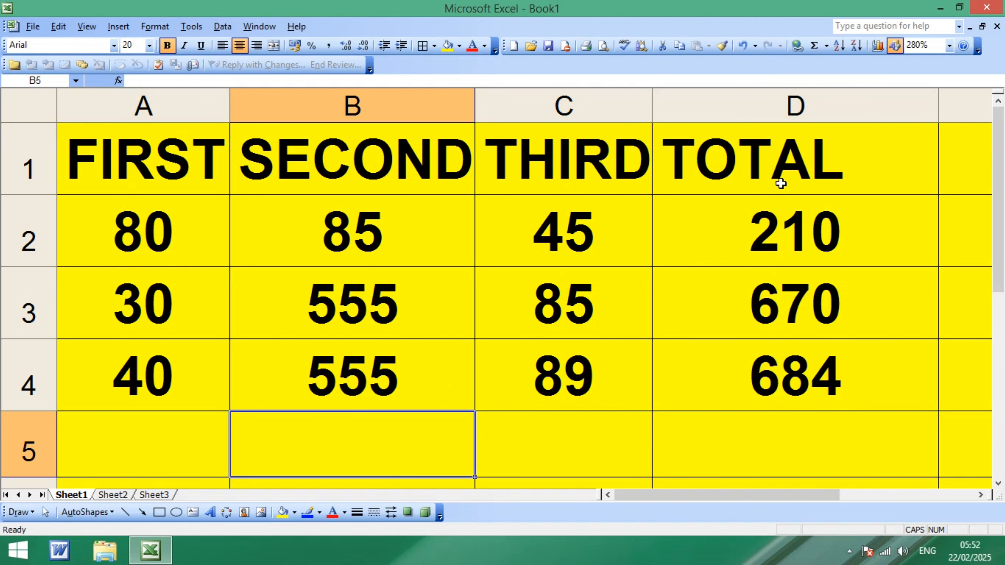
Insert an AutoSum of D2 to D4 in D5 below the TOTAL column.
{"action": "left_click", "coordinate": [787, 432]}
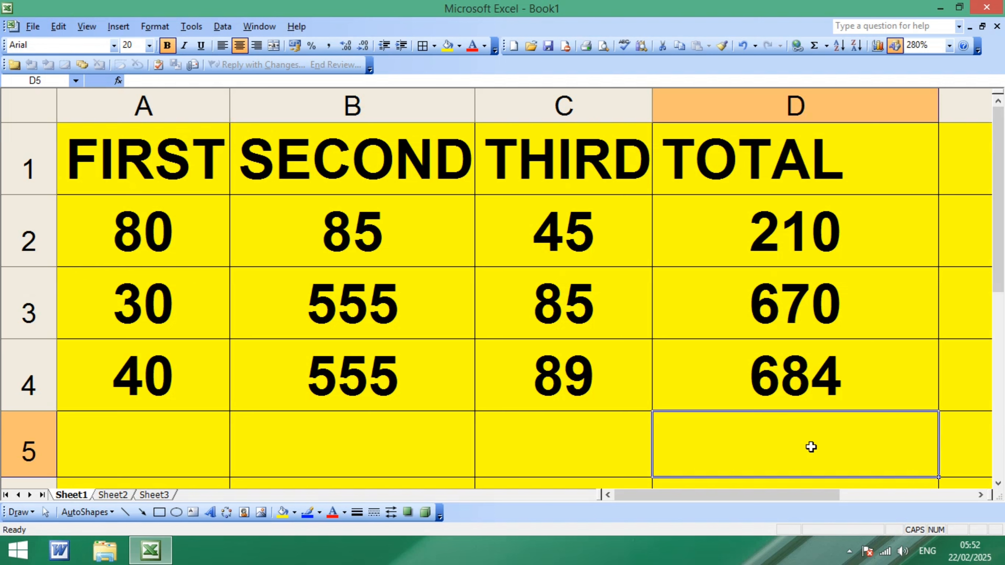
{"action": "key", "text": "alt+equal"}
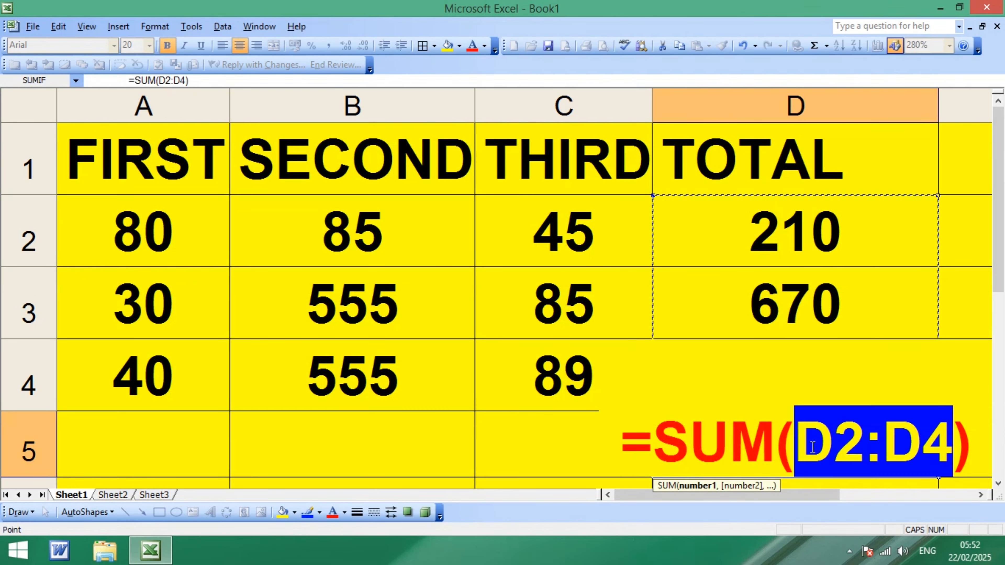
{"action": "key", "text": "Return"}
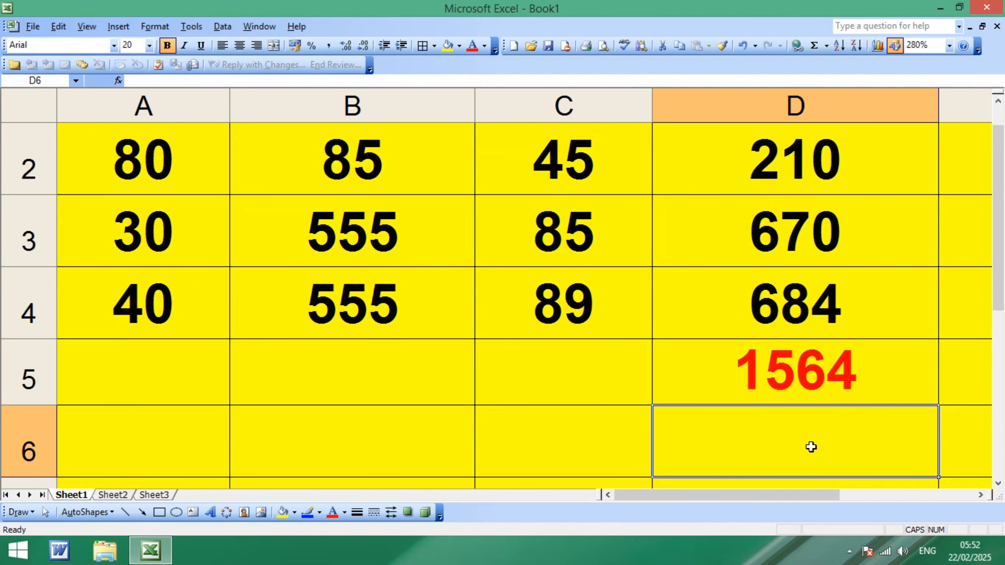
{"action": "scroll", "coordinate": [810, 447], "scroll_direction": "up", "scroll_amount": 1}
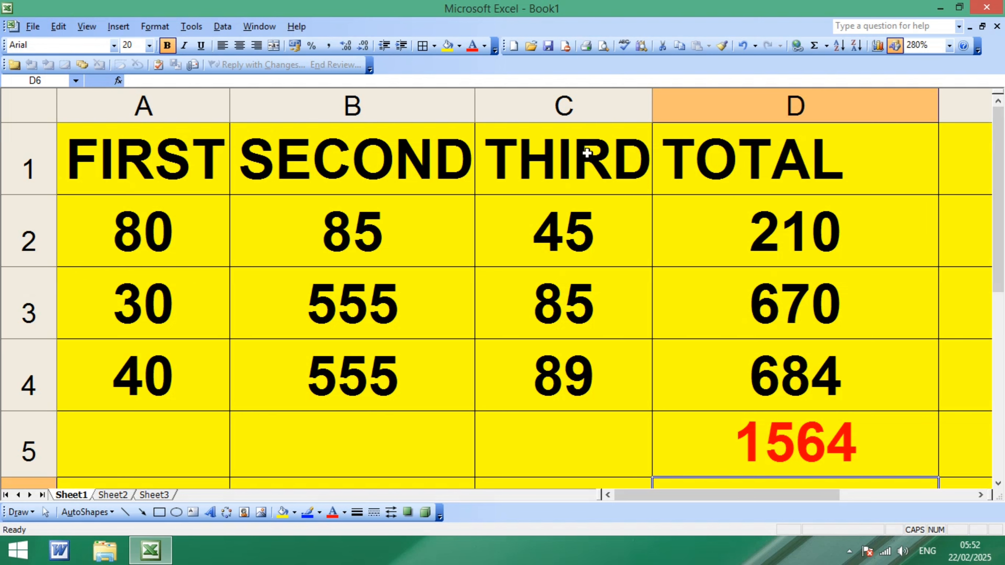
Insert an AutoSum of C2 to C4 in C5 below the THIRD column.
{"action": "left_click", "coordinate": [577, 458]}
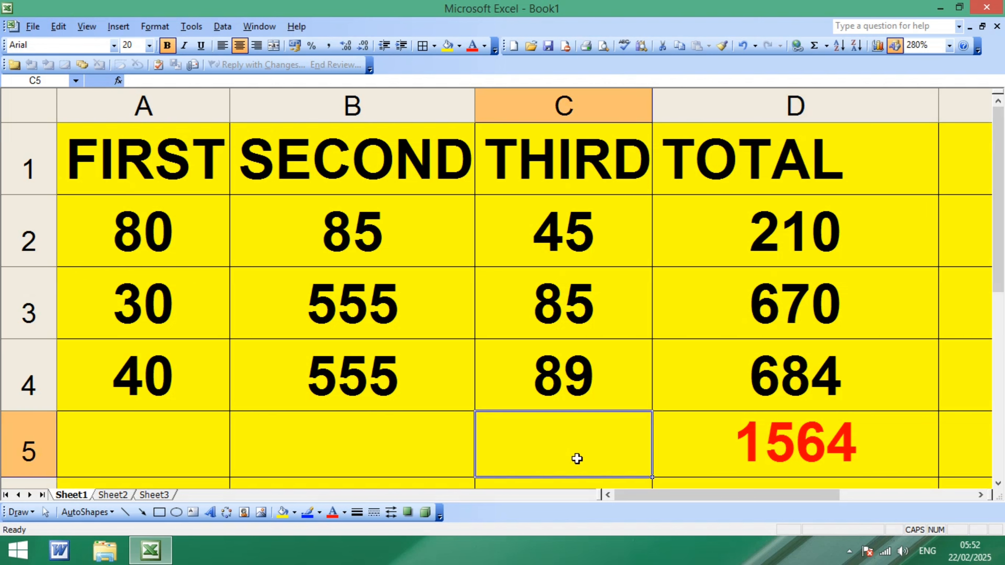
{"action": "key", "text": "alt+equal"}
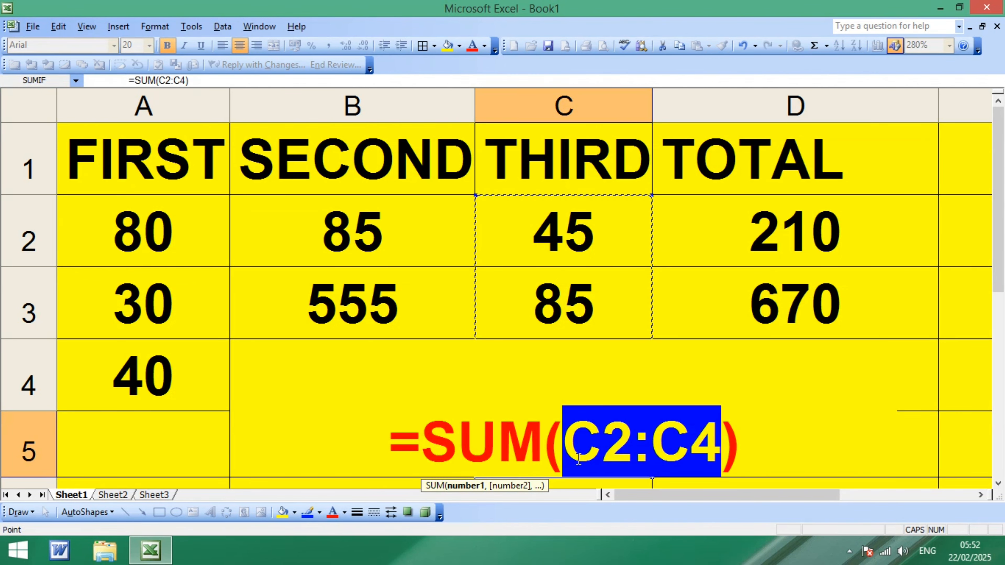
{"action": "key", "text": "Return"}
{"action": "scroll", "coordinate": [576, 458], "scroll_direction": "up", "scroll_amount": 1}
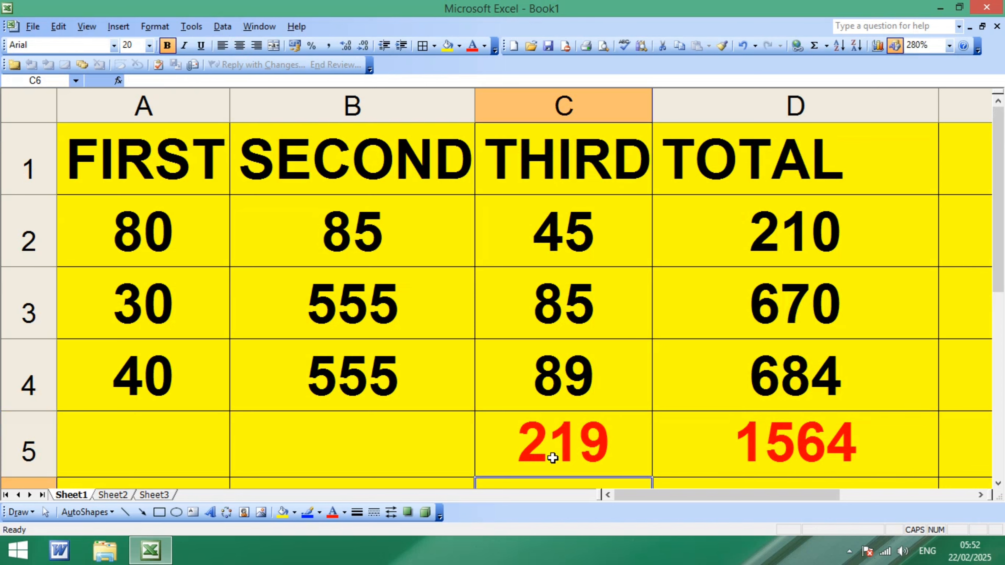
Insert an AutoSum of B2 to B4 in B5 below the SECOND column.
{"action": "left_click", "coordinate": [366, 446]}
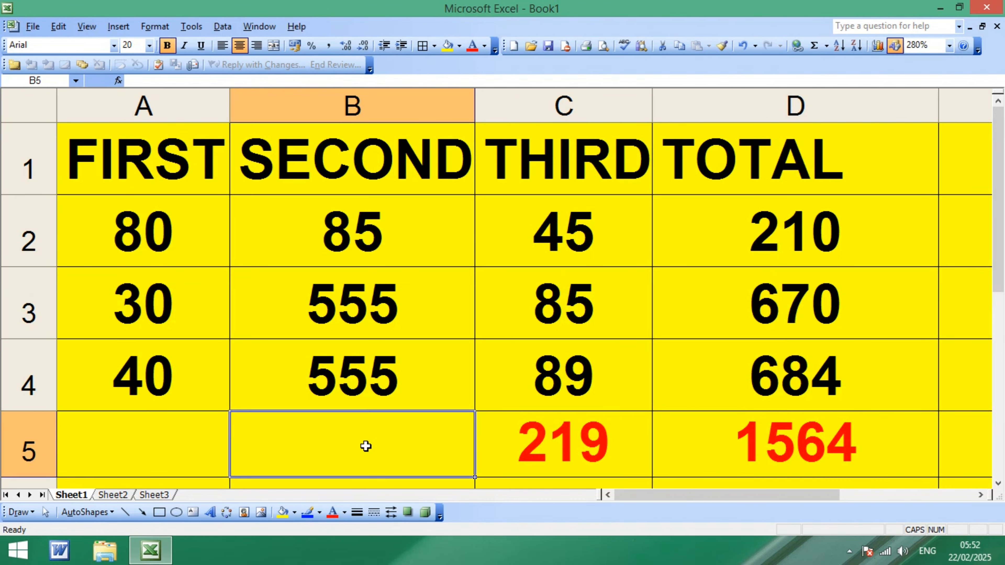
{"action": "key", "text": "alt+equal"}
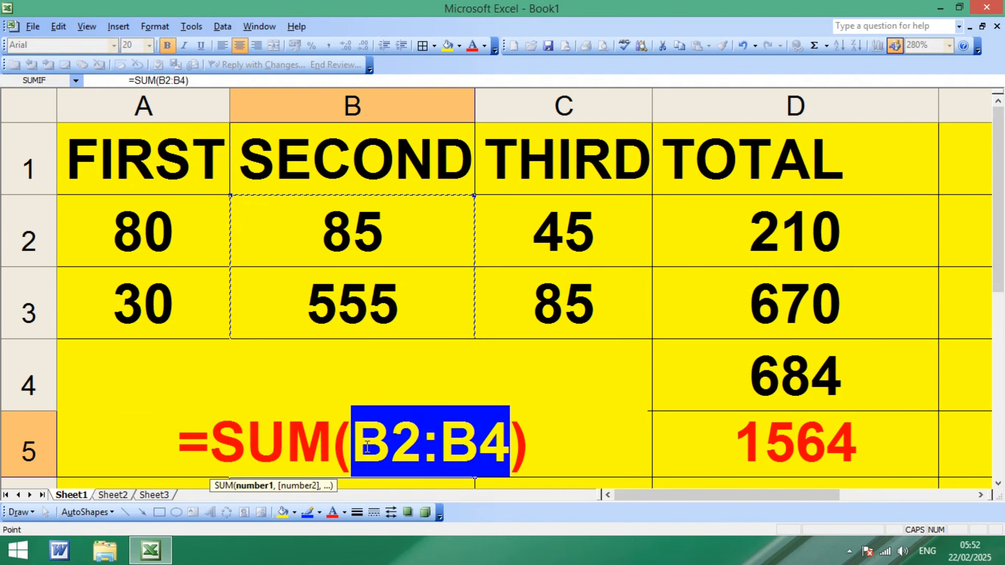
{"action": "key", "text": "Return"}
{"action": "scroll", "coordinate": [366, 446], "scroll_direction": "up", "scroll_amount": 1}
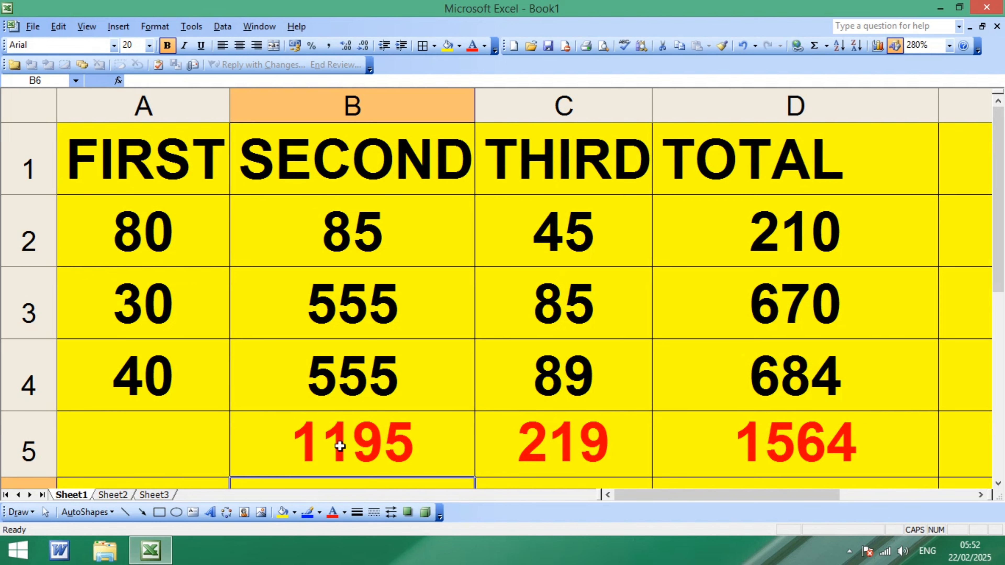
Insert an AutoSum of A2 to A4 in A5 below the FIRST column.
{"action": "left_click", "coordinate": [150, 436]}
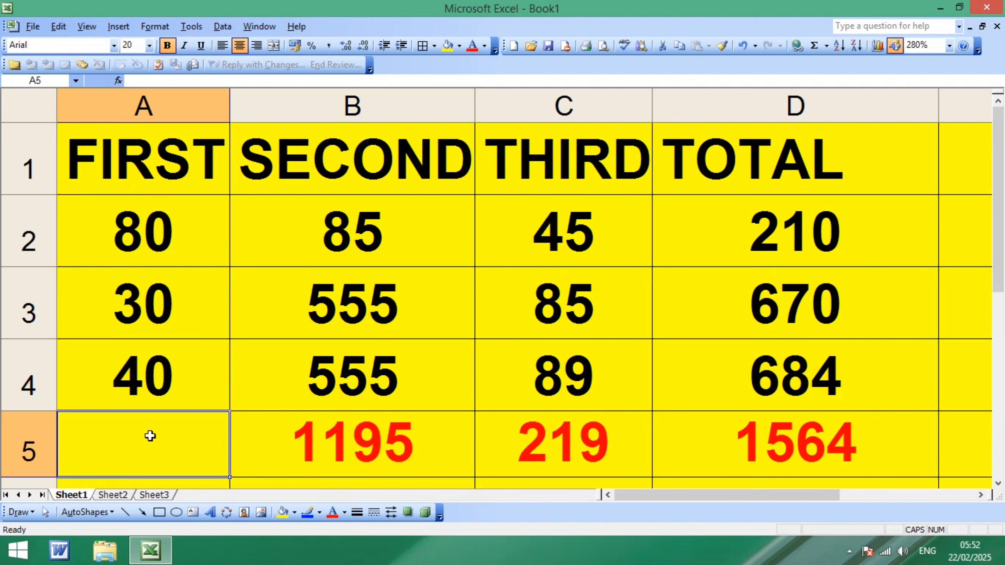
{"action": "key", "text": "alt+equal"}
{"action": "key", "text": "Return"}
{"action": "scroll", "coordinate": [150, 435], "scroll_direction": "up", "scroll_amount": 1}
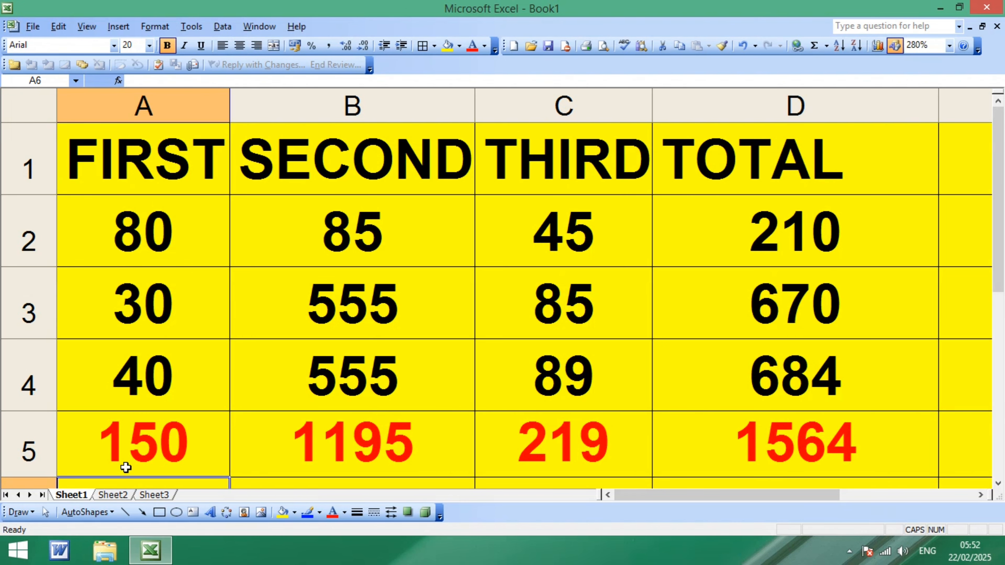
Clear all four column sums in cells A5 to D5.
{"action": "left_click_drag", "start_coordinate": [105, 443], "coordinate": [841, 454]}
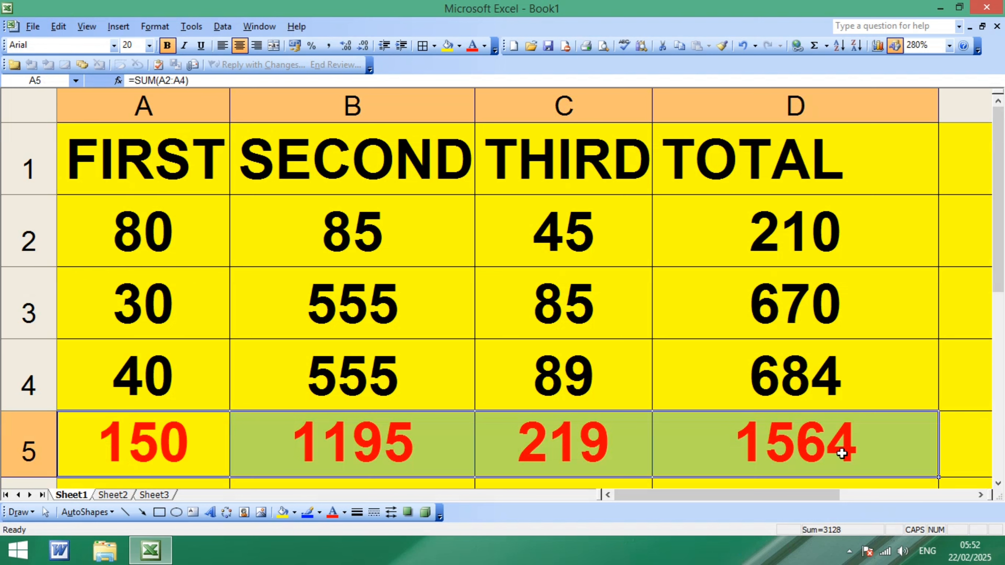
{"action": "key", "text": "Delete"}
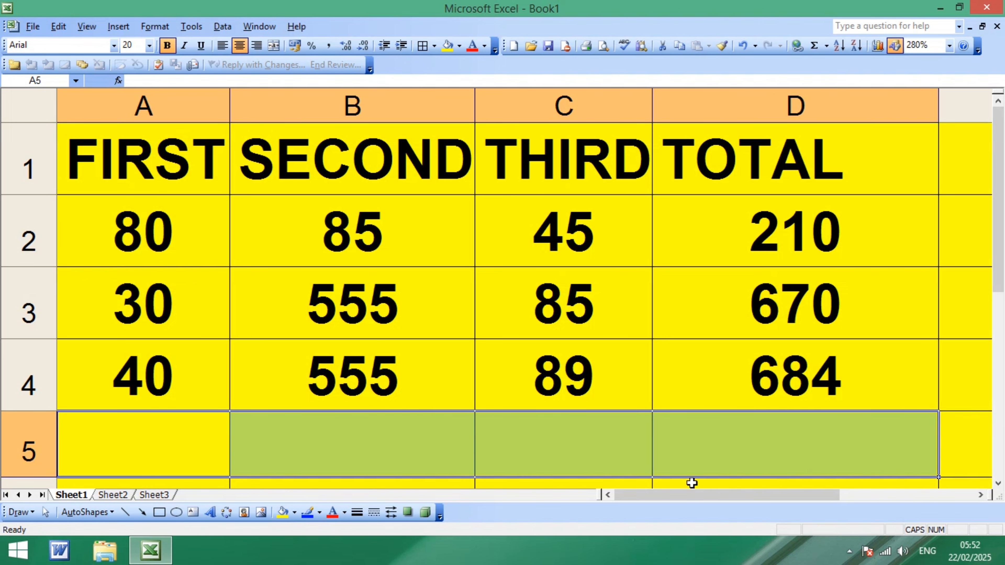
{"action": "left_click", "coordinate": [374, 443]}
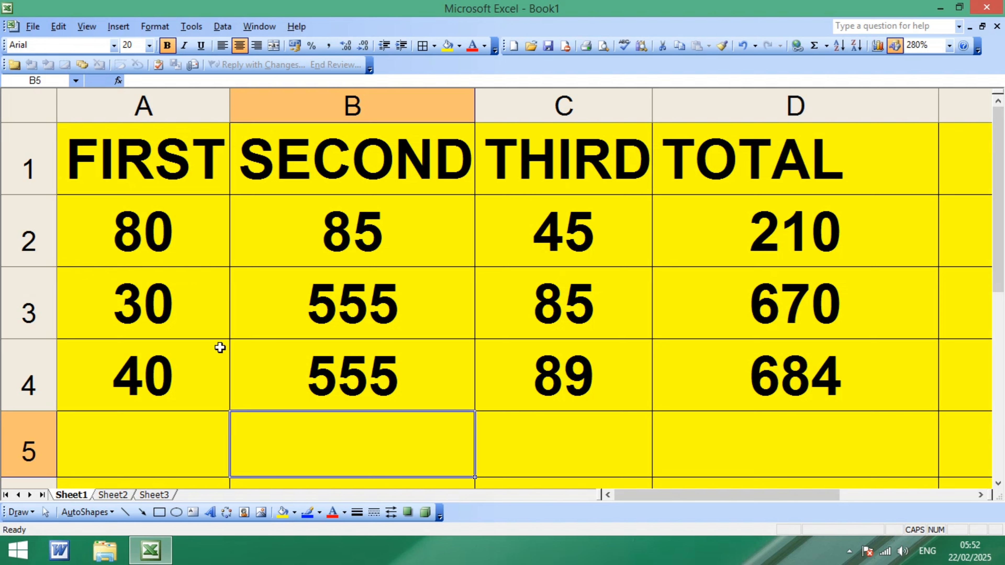
Review the empty cells A5 to D5 and each of the columns FIRST, SECOND, THIRD and TOTAL in turn.
{"action": "left_click_drag", "start_coordinate": [144, 433], "coordinate": [802, 440]}
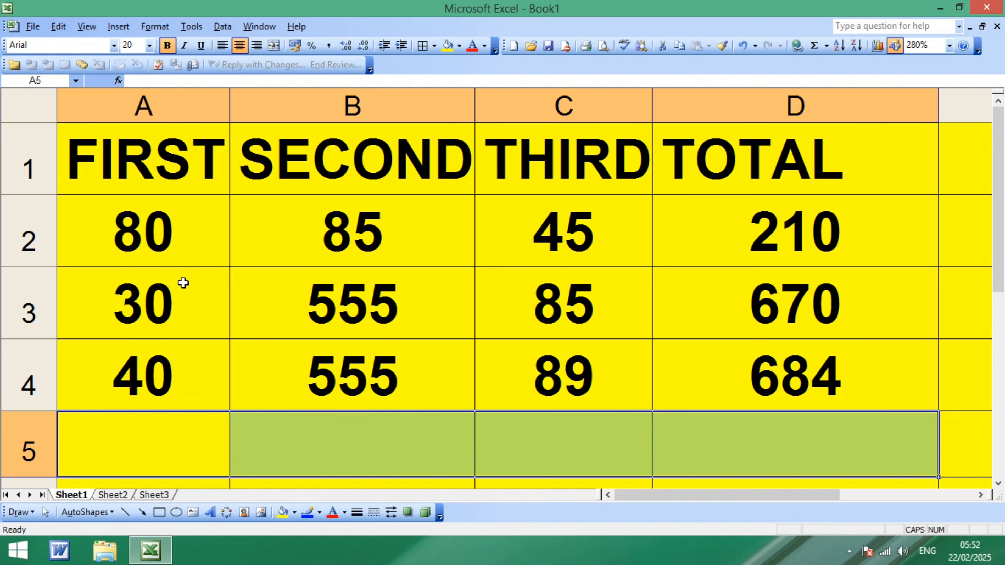
{"action": "left_click", "coordinate": [341, 290]}
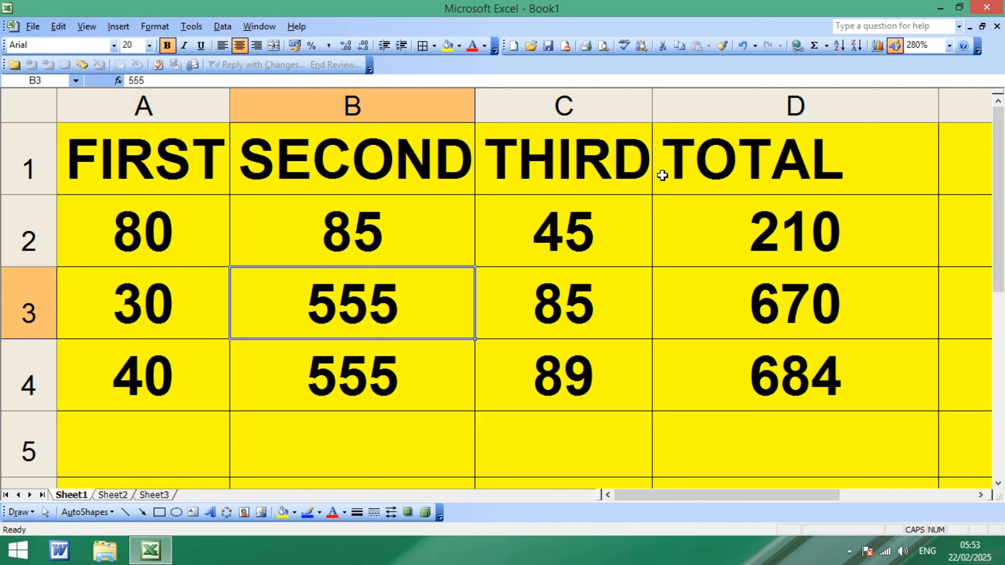
{"action": "left_click", "coordinate": [752, 153]}
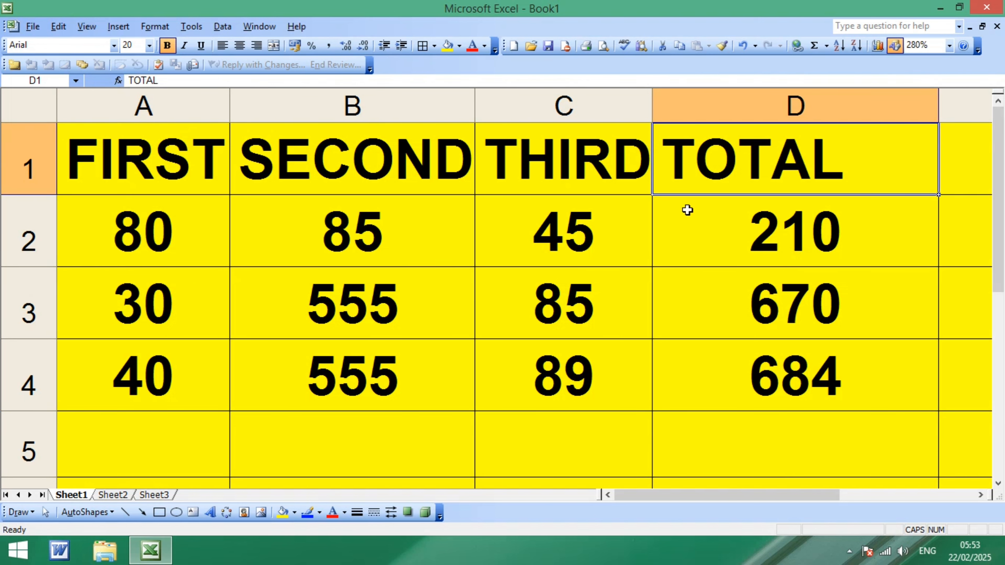
{"action": "left_click", "coordinate": [162, 109]}
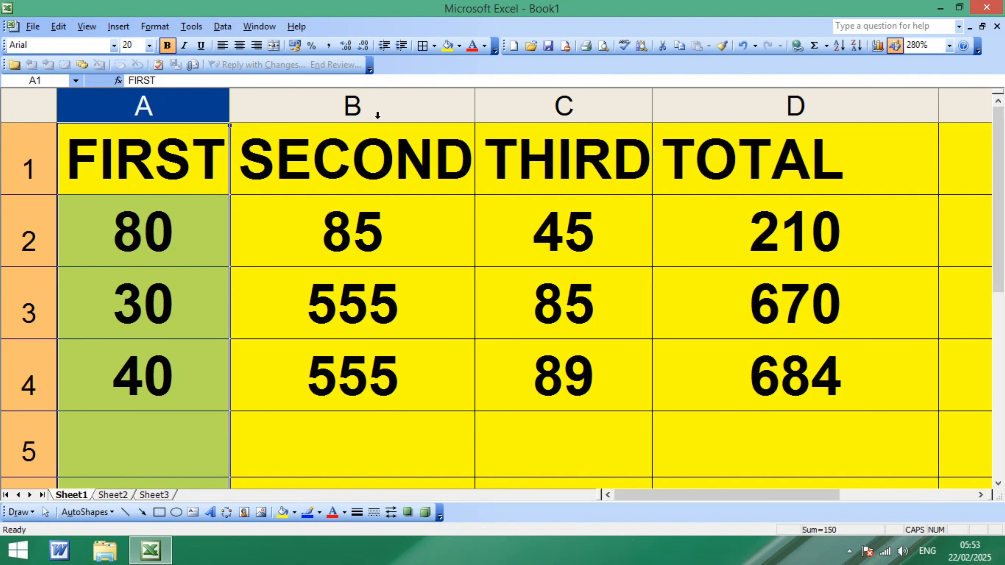
{"action": "left_click", "coordinate": [375, 104]}
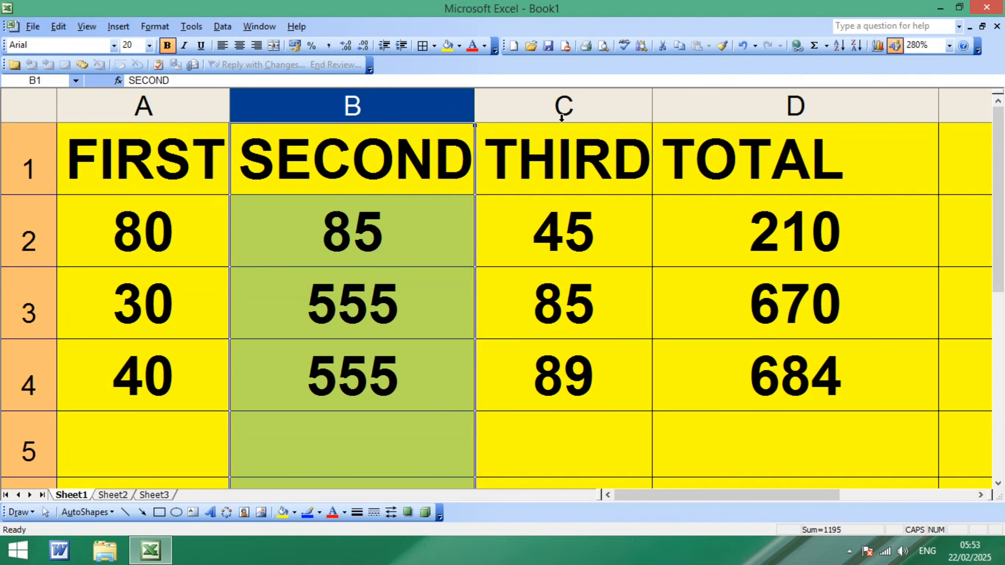
{"action": "left_click", "coordinate": [596, 106]}
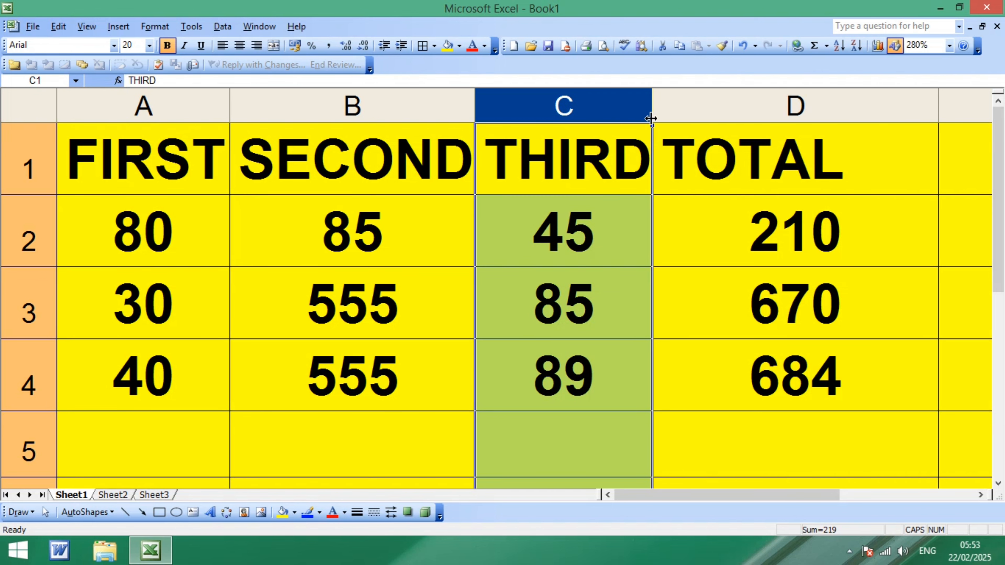
{"action": "left_click", "coordinate": [738, 103]}
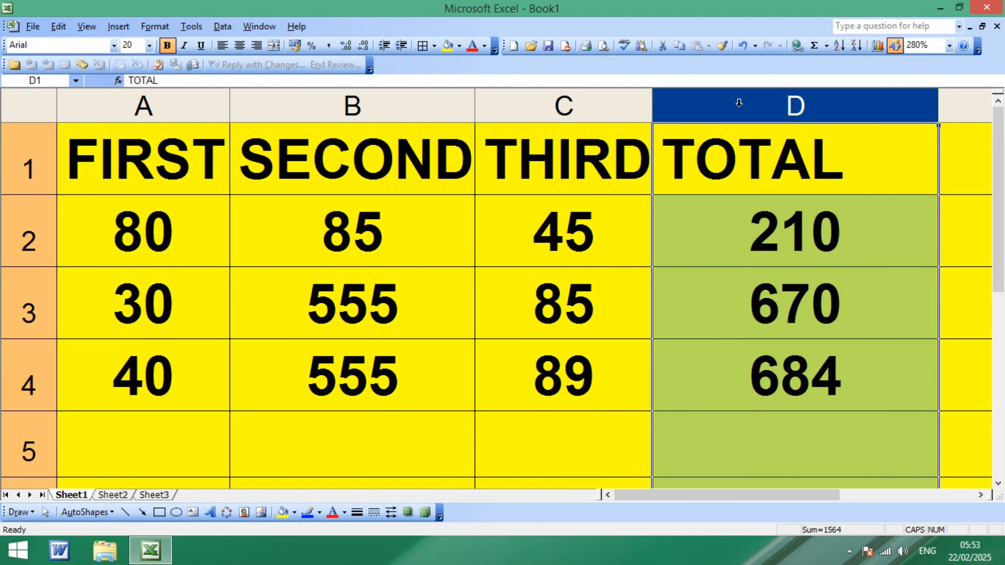
{"action": "left_click", "coordinate": [251, 326]}
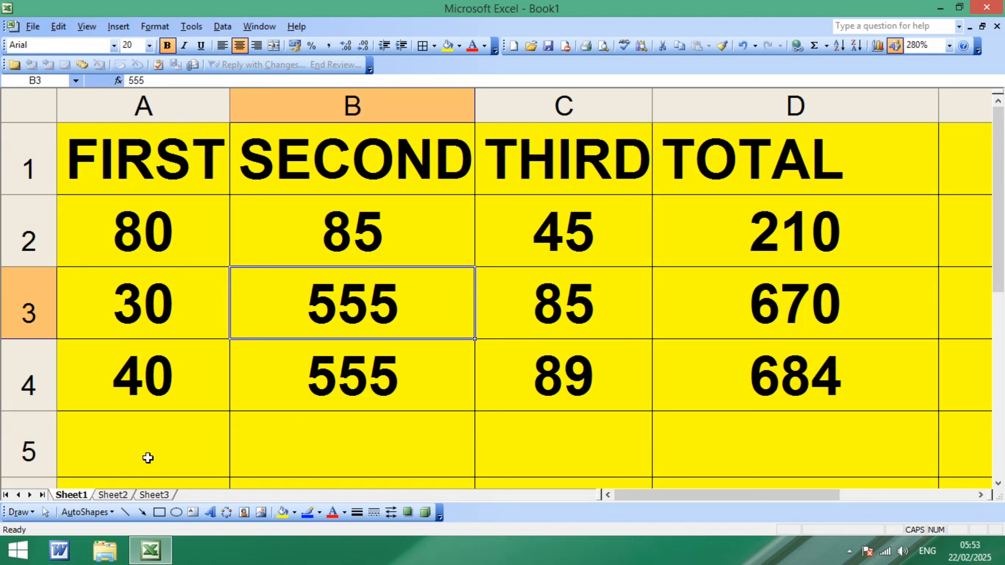
Sum A2 to A4 with AutoSum in cell A5 below the FIRST column.
{"action": "left_click", "coordinate": [128, 428]}
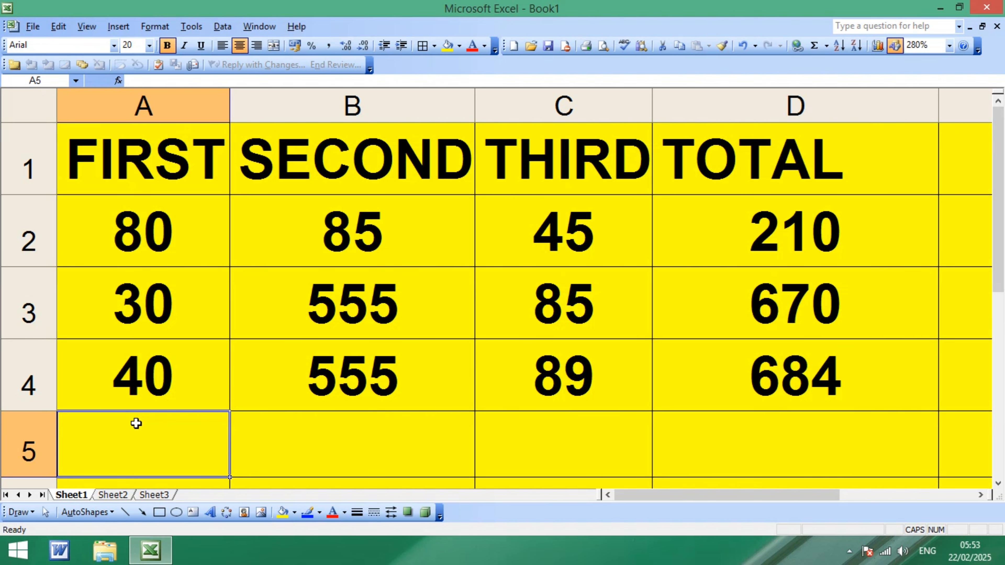
{"action": "key", "text": "alt+equal"}
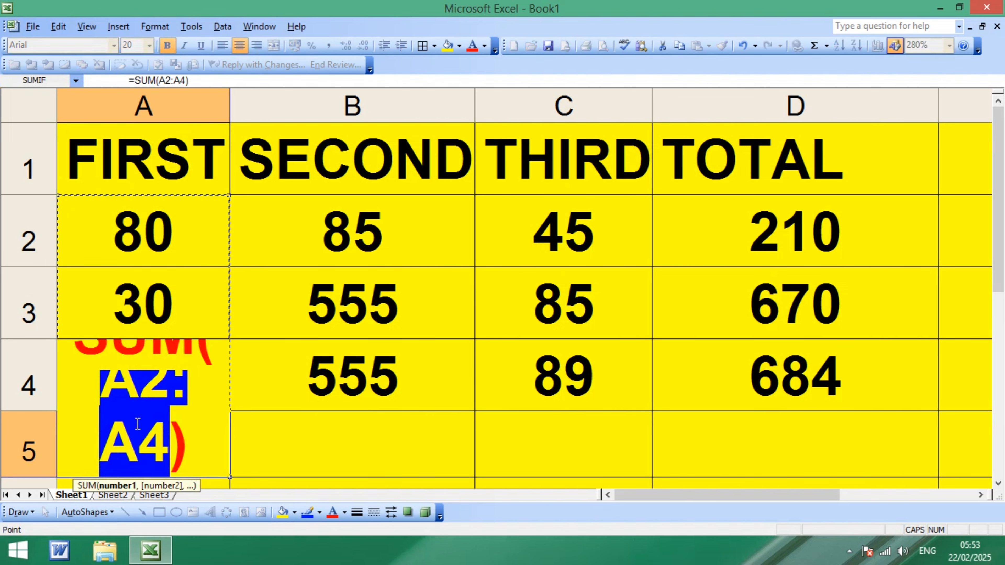
{"action": "key", "text": "Return"}
{"action": "scroll", "coordinate": [137, 424], "scroll_direction": "up", "scroll_amount": 1}
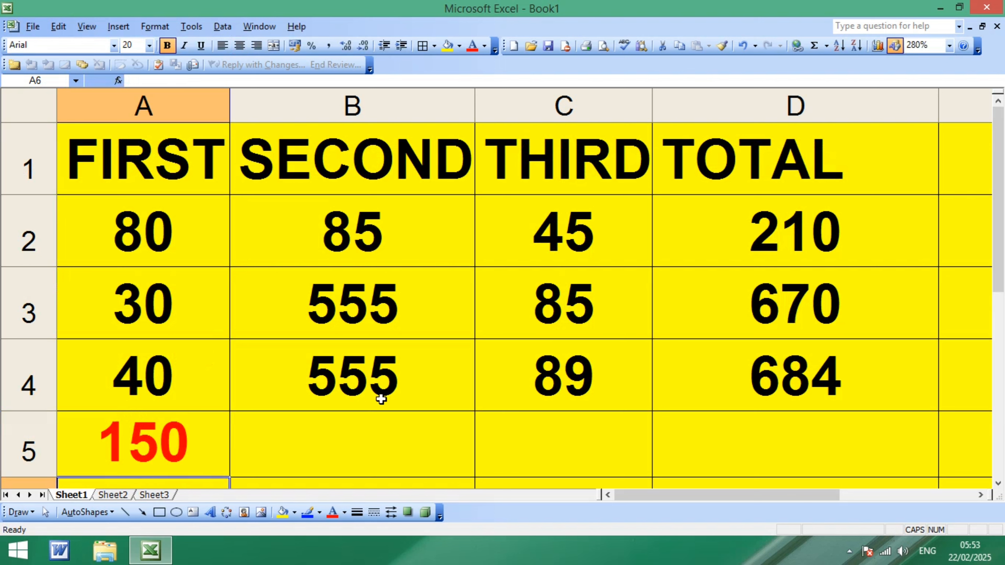
Sum B2 to B4 with AutoSum in cell B5 below the SECOND column.
{"action": "left_click", "coordinate": [379, 433]}
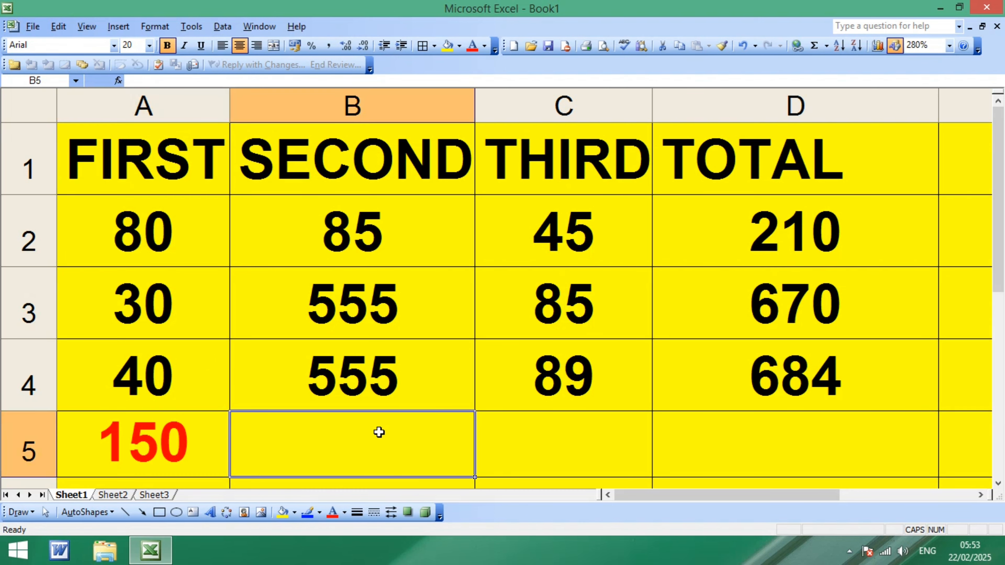
{"action": "key", "text": "alt+equal"}
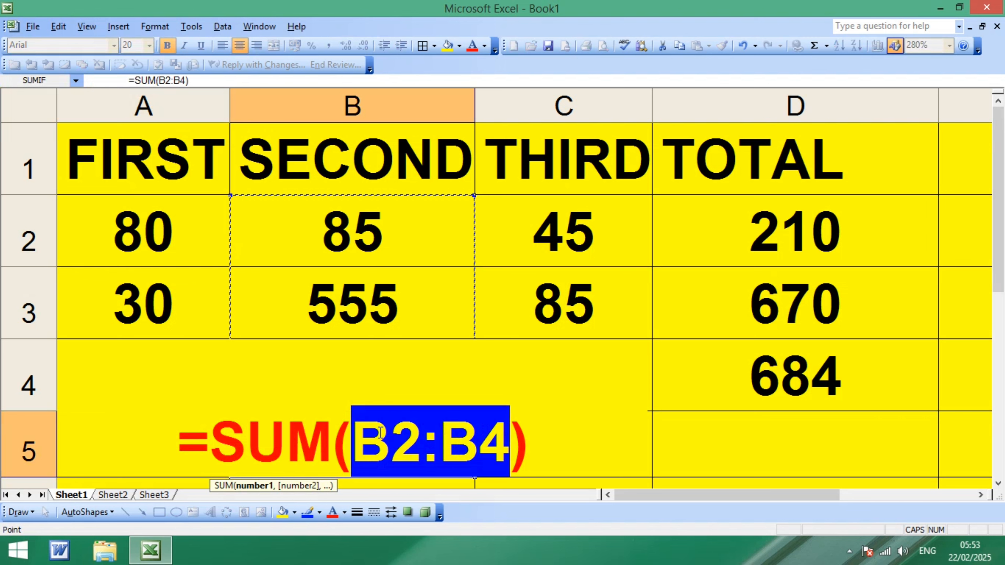
{"action": "key", "text": "Return"}
{"action": "scroll", "coordinate": [358, 422], "scroll_direction": "up", "scroll_amount": 1}
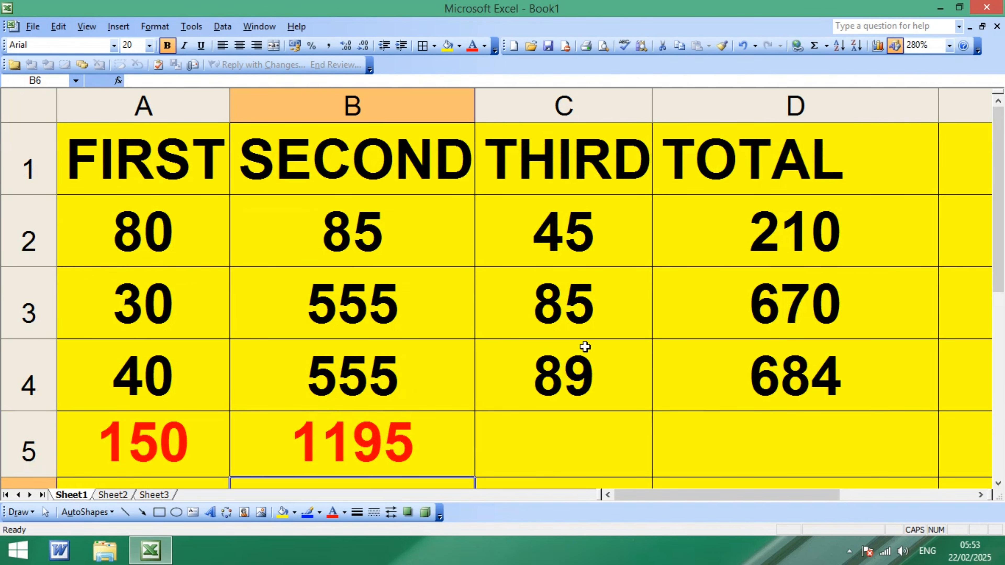
Sum C2 to C4 with AutoSum in cell C5 below the THIRD column.
{"action": "left_click", "coordinate": [583, 431]}
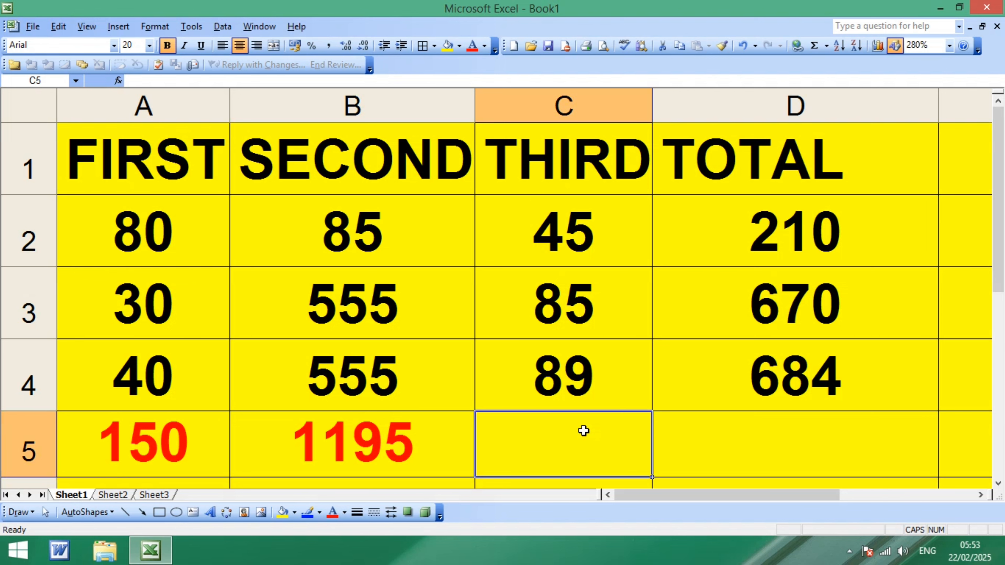
{"action": "key", "text": "alt+equal"}
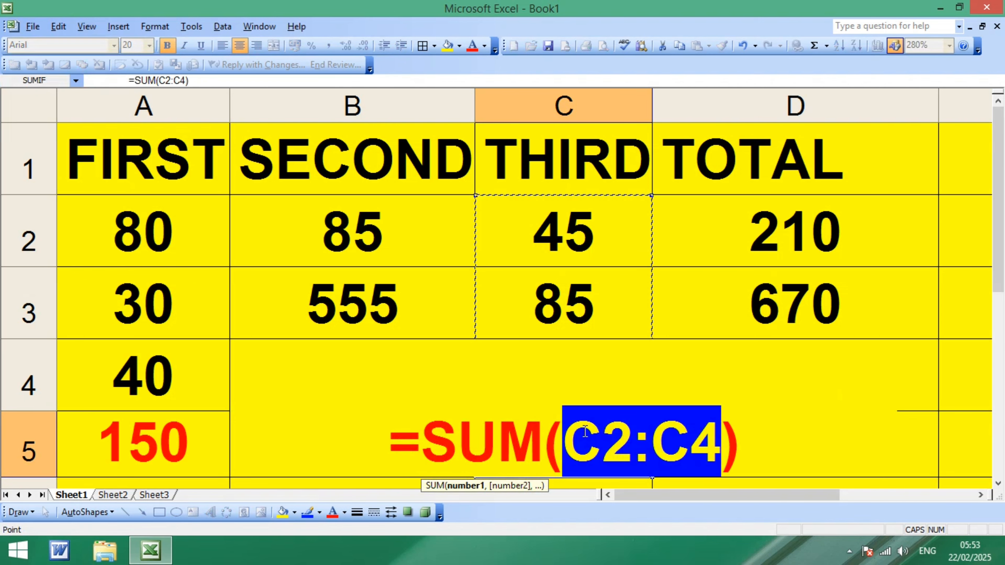
{"action": "key", "text": "Return"}
{"action": "scroll", "coordinate": [565, 428], "scroll_direction": "up", "scroll_amount": 1}
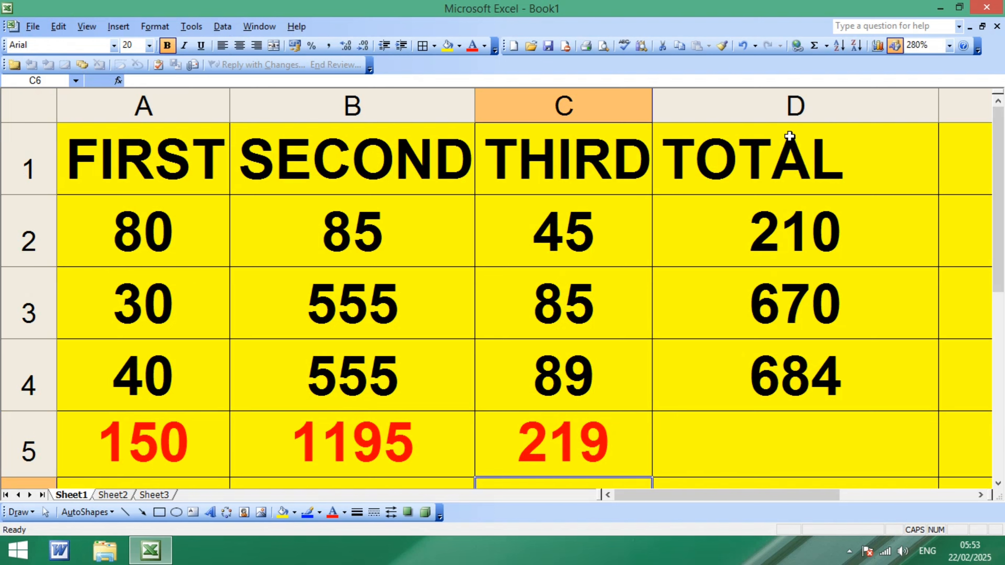
Sum D2 to D4 with AutoSum in cell D5 below the TOTAL column, and check the formulas in D5 and A5.
{"action": "left_click", "coordinate": [813, 249]}
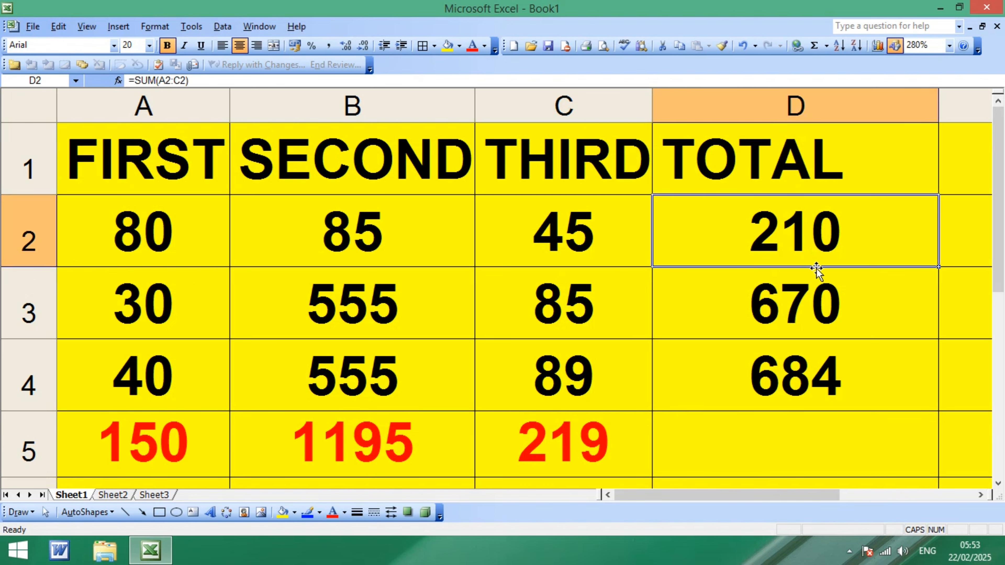
{"action": "left_click", "coordinate": [816, 276]}
{"action": "left_click", "coordinate": [833, 360]}
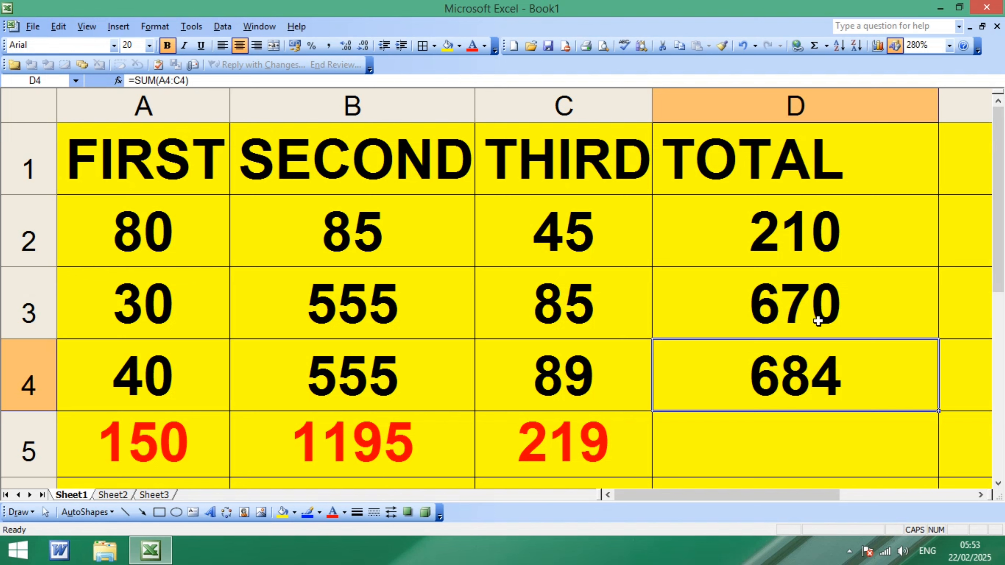
{"action": "left_click", "coordinate": [789, 446]}
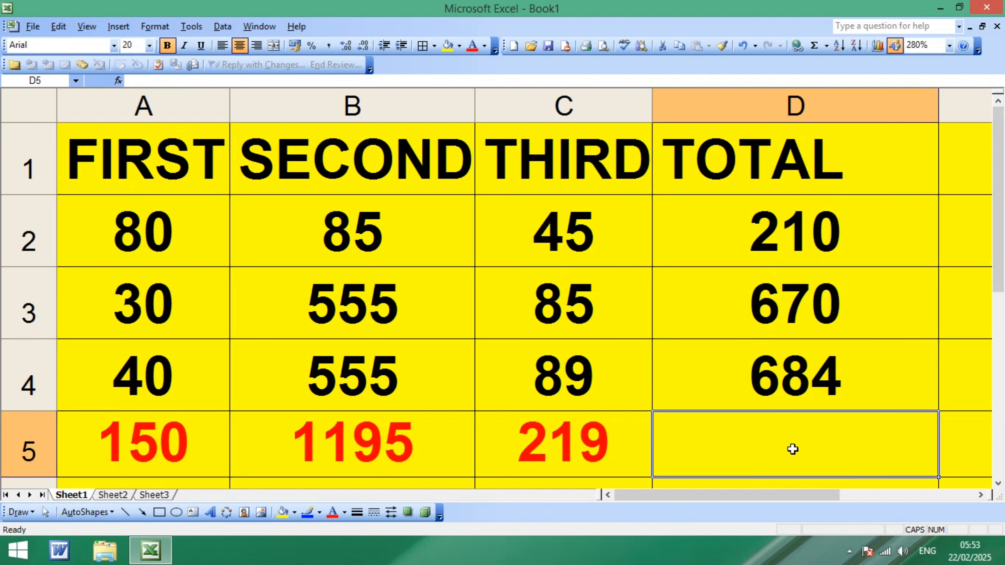
{"action": "key", "text": "alt+equal"}
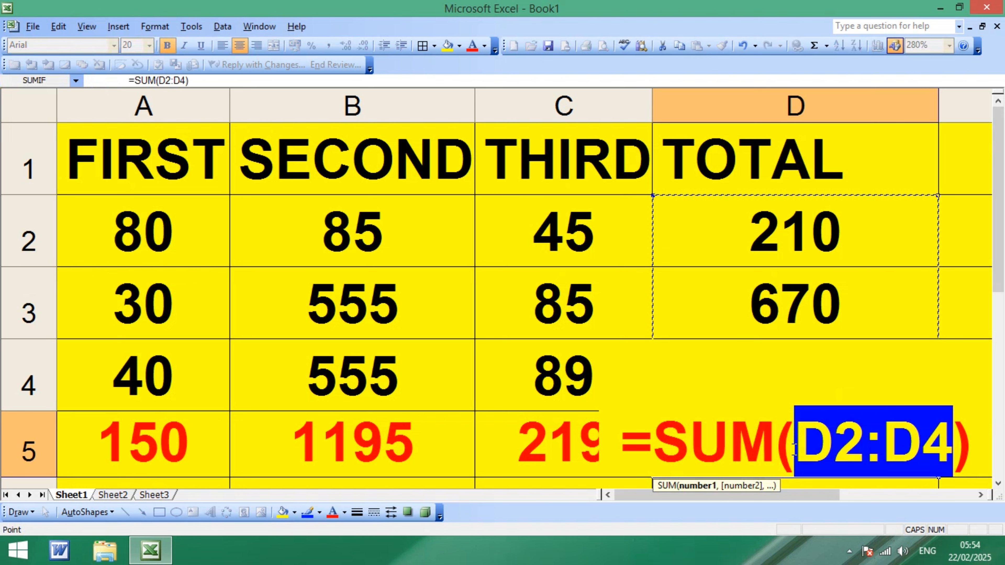
{"action": "key", "text": "Return"}
{"action": "scroll", "coordinate": [792, 449], "scroll_direction": "up", "scroll_amount": 1}
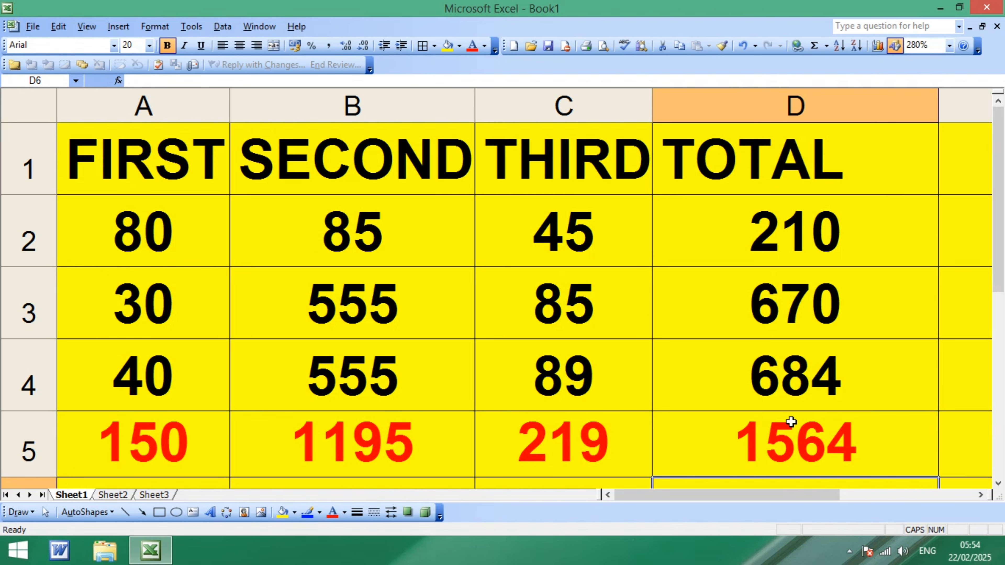
{"action": "left_click", "coordinate": [808, 432]}
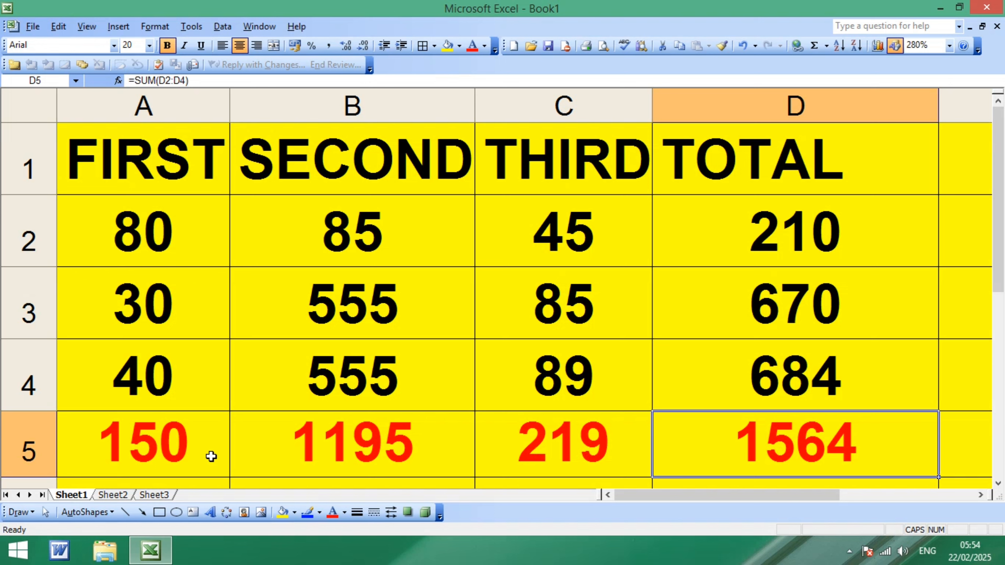
{"action": "left_click", "coordinate": [146, 450]}
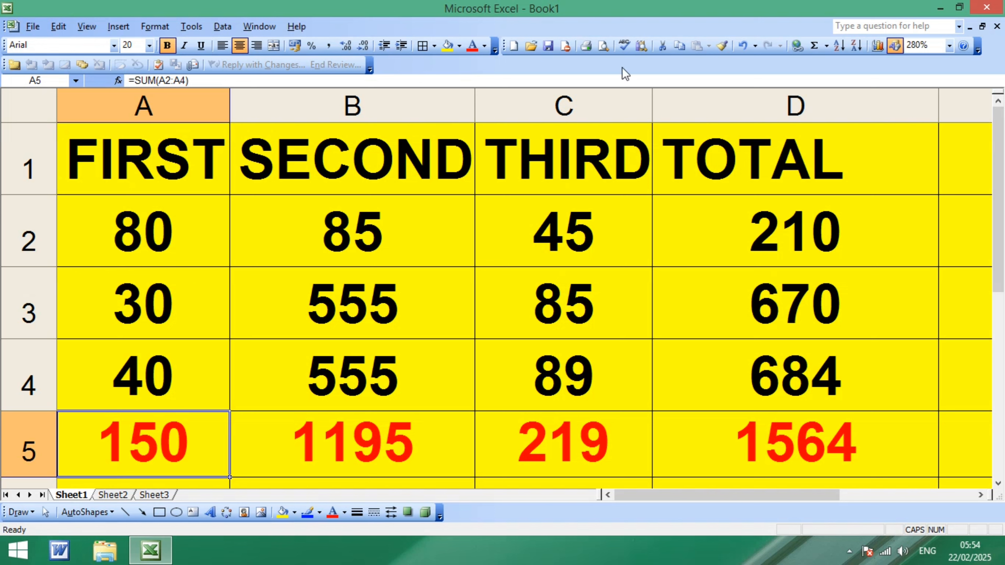
Exit the spreadsheet program without saving the changes to Book1.
{"action": "left_click", "coordinate": [987, 7]}
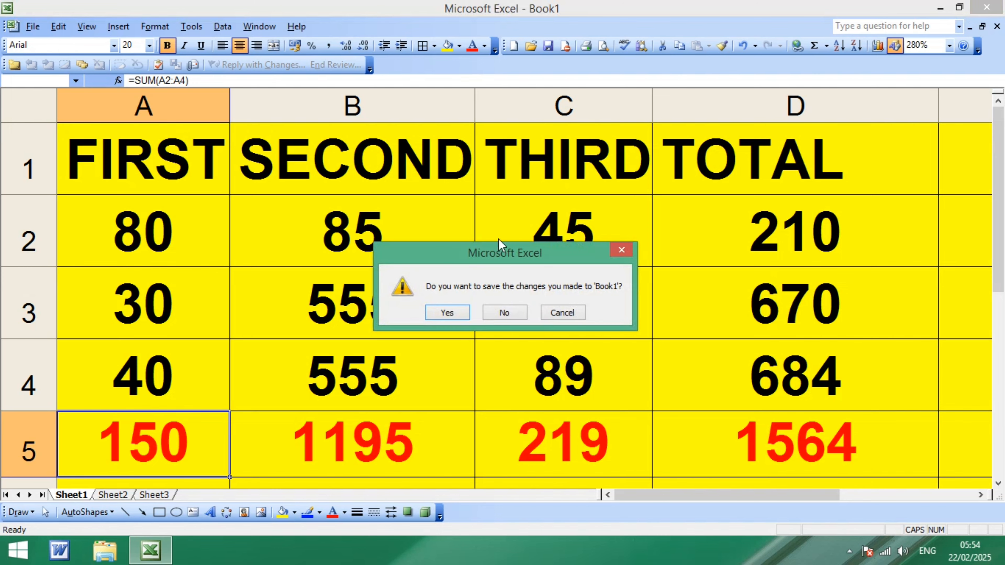
{"action": "left_click", "coordinate": [504, 312]}
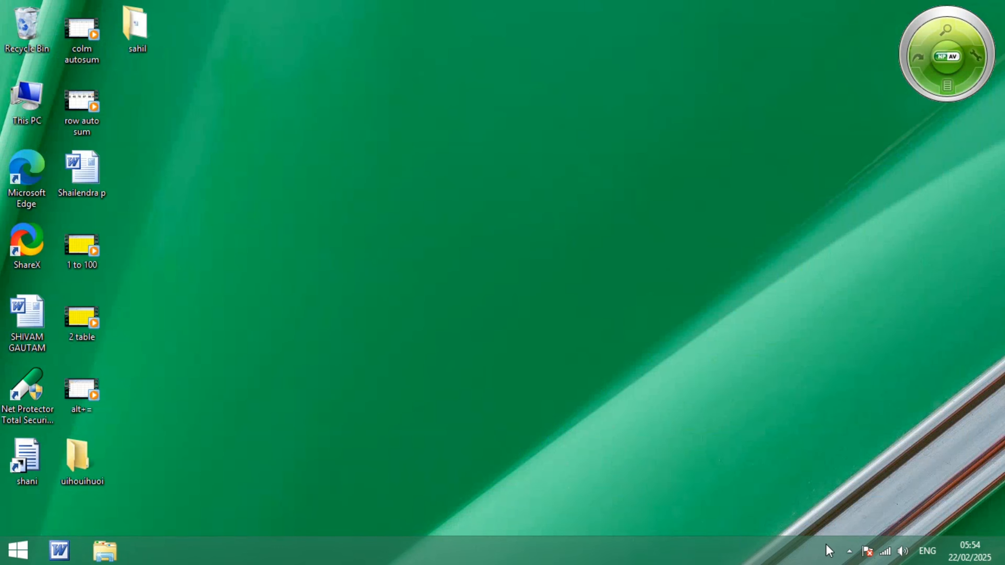
{"action": "left_click", "coordinate": [847, 551]}
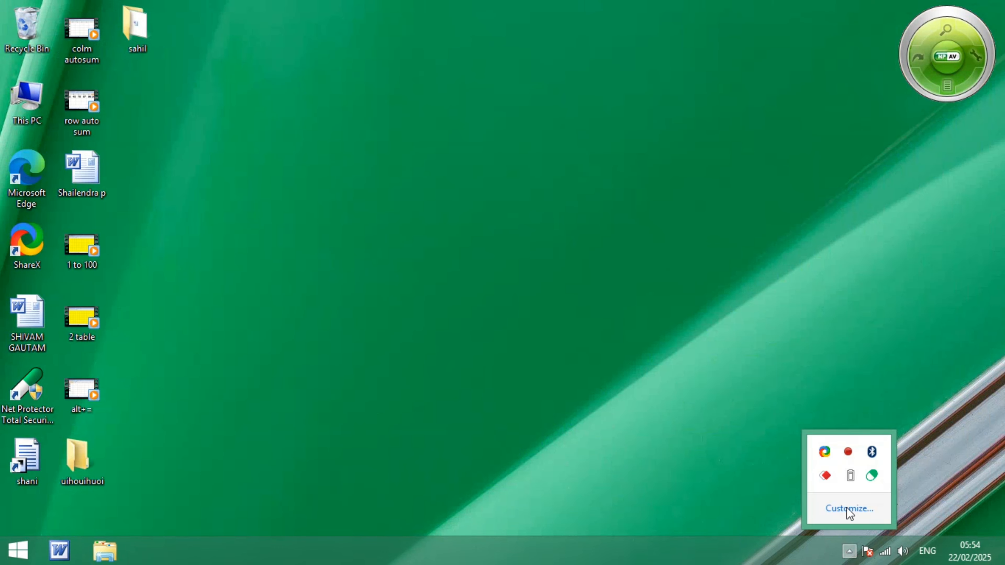
{"action": "left_click", "coordinate": [848, 451]}
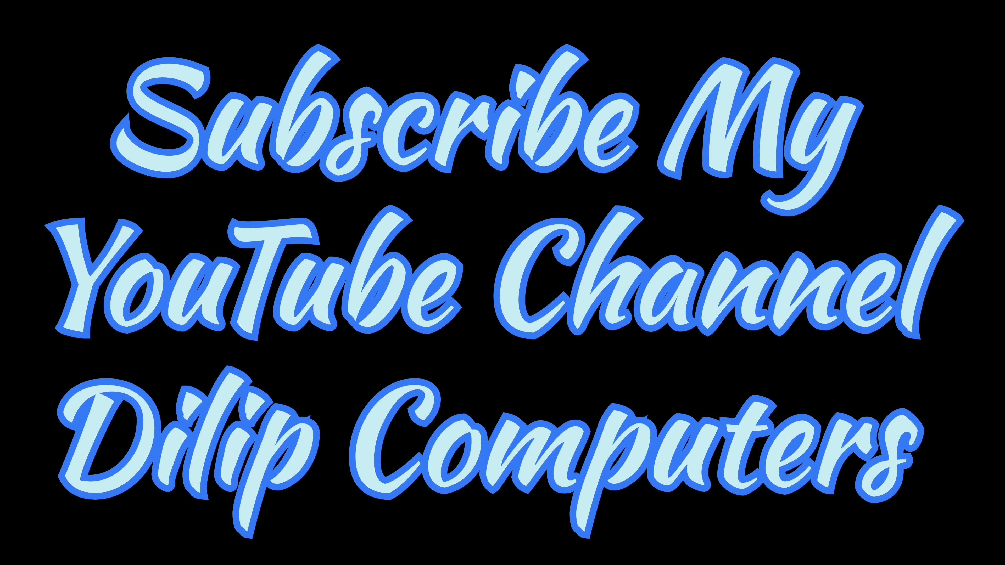